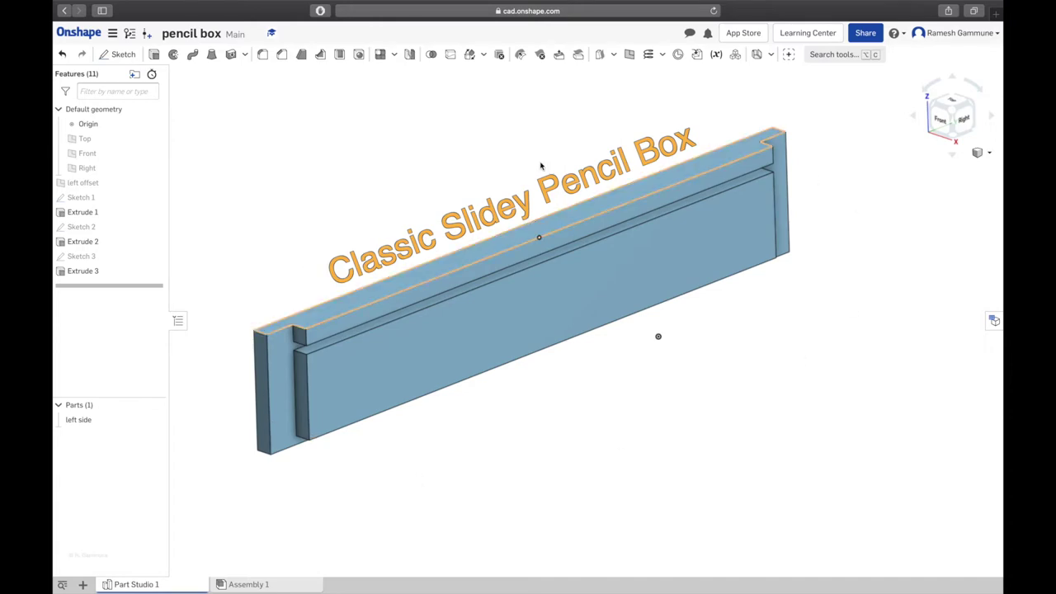
right_drag(359, 423, 368, 388)
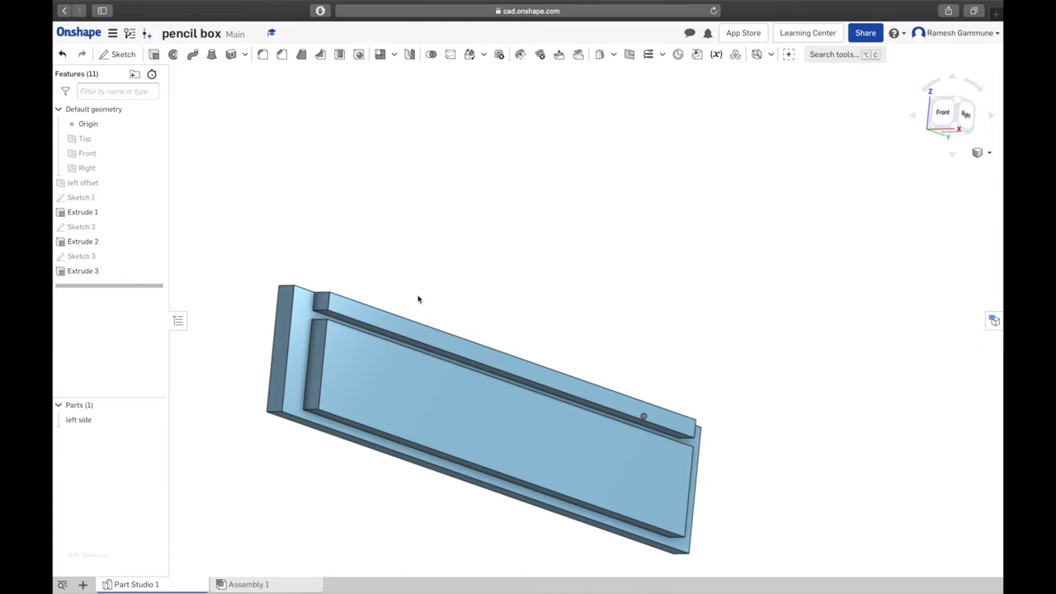
right_drag(372, 261, 372, 292)
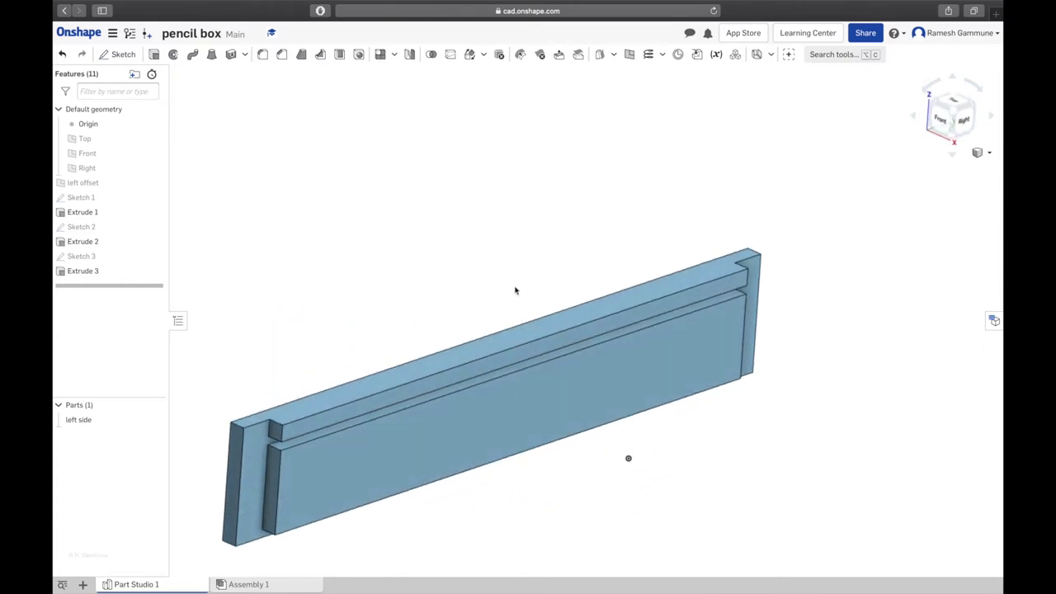
right_drag(515, 289, 499, 362)
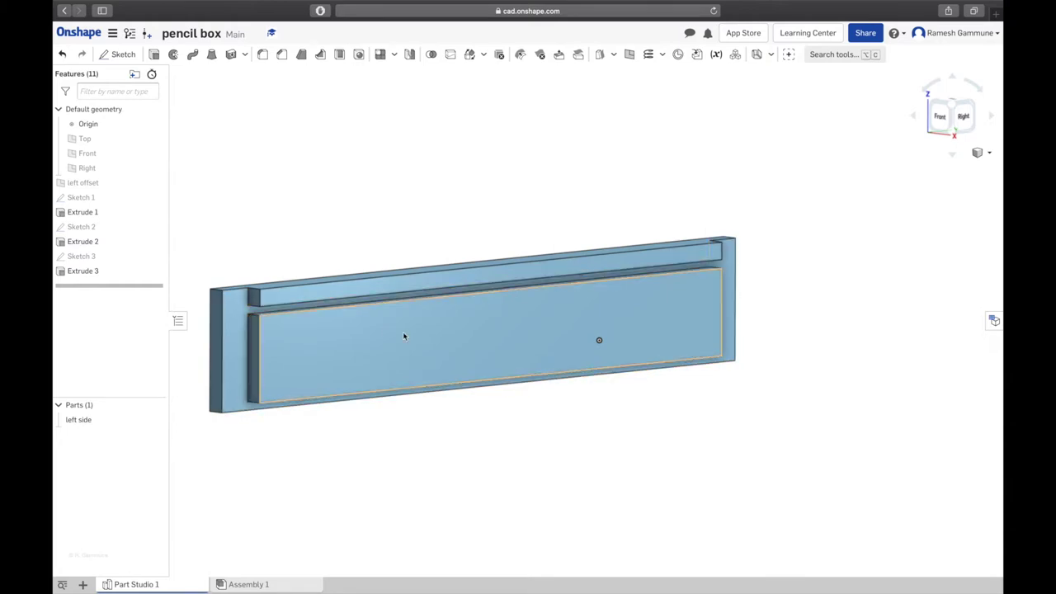
mouse_move(404, 336)
right_down()
mouse_move(384, 329)
mouse_move(400, 346)
right_up()
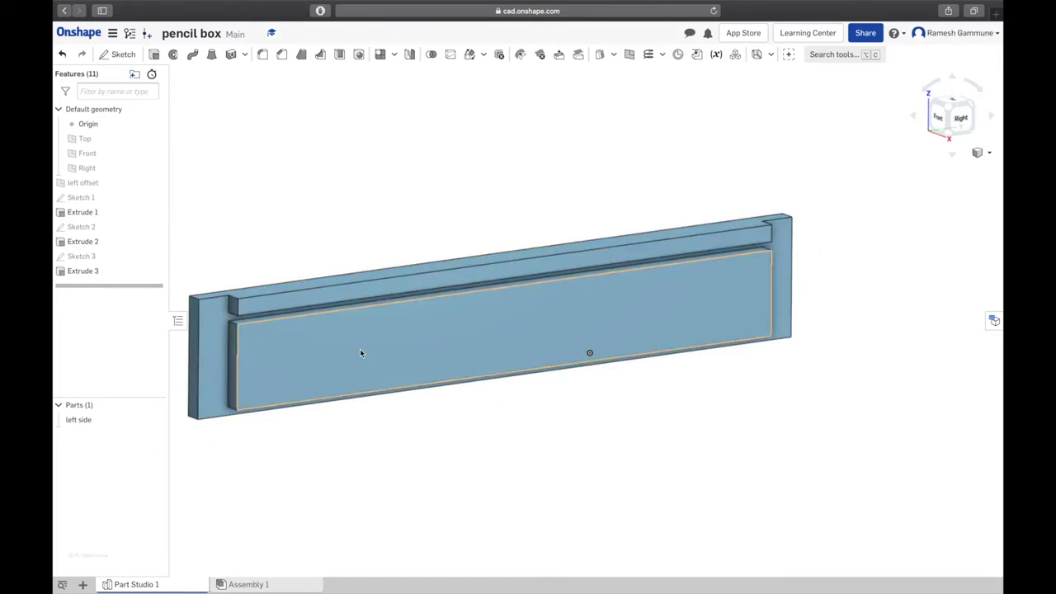
Step: Switch to the pencil box drawing PDF, review the assembly and part dimensions on both pages, and return to the Onshape model
key(ctrl+Up)
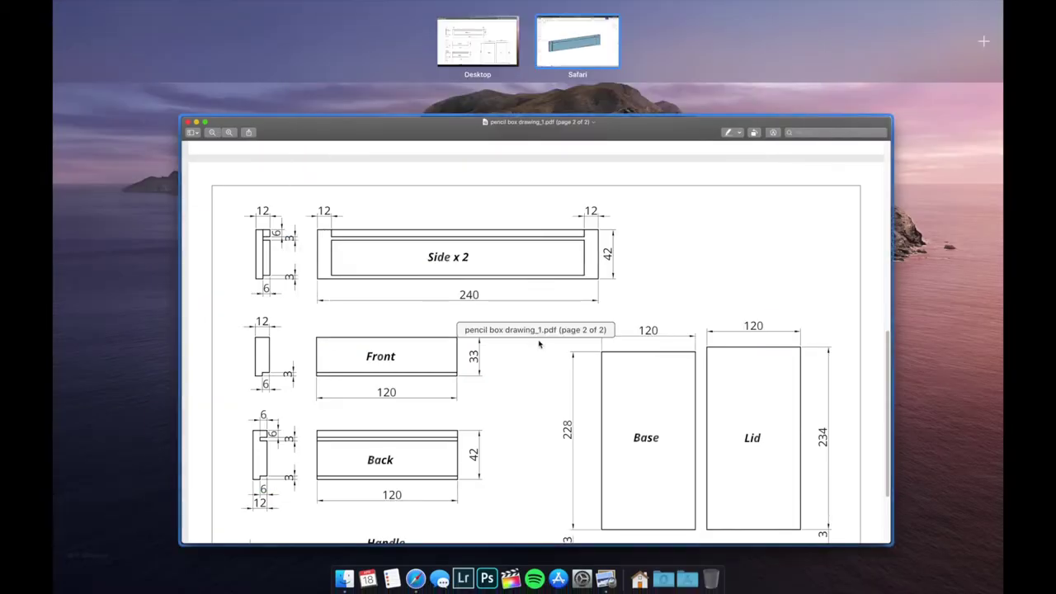
click(468, 355)
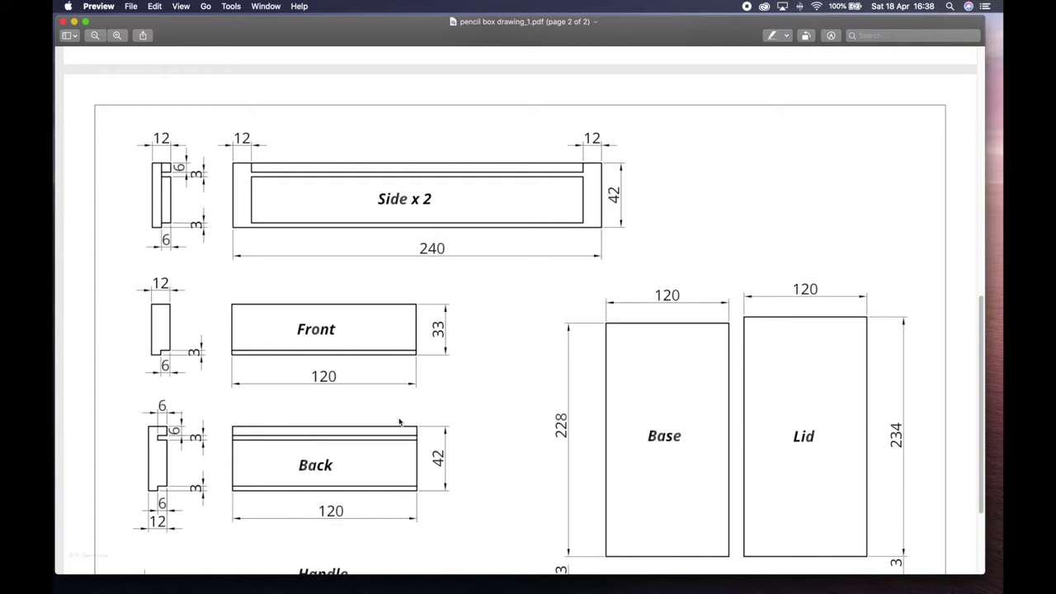
scroll(399, 422, up, 10)
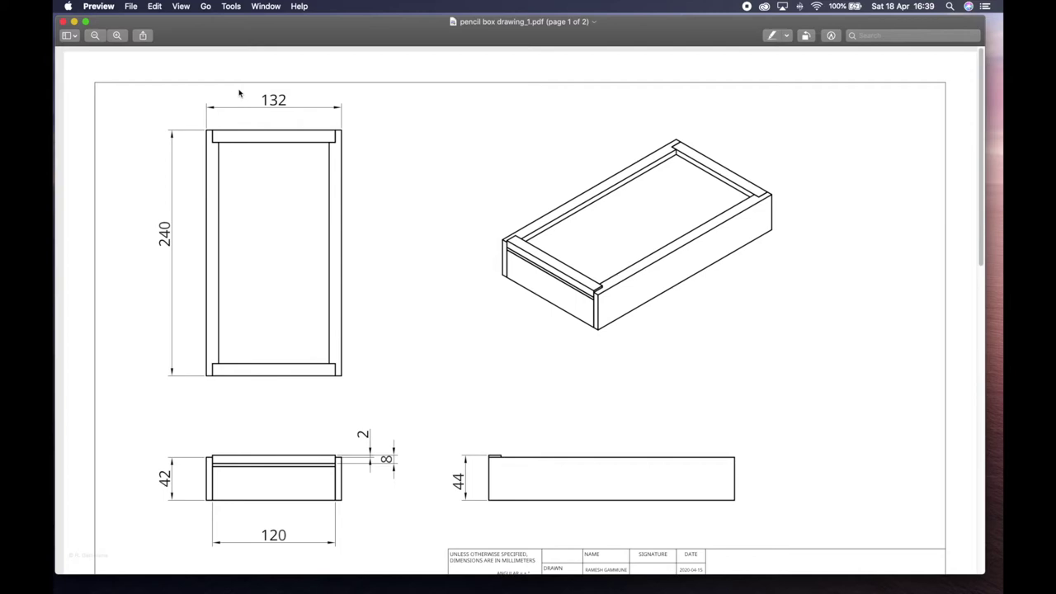
scroll(212, 167, down, 12)
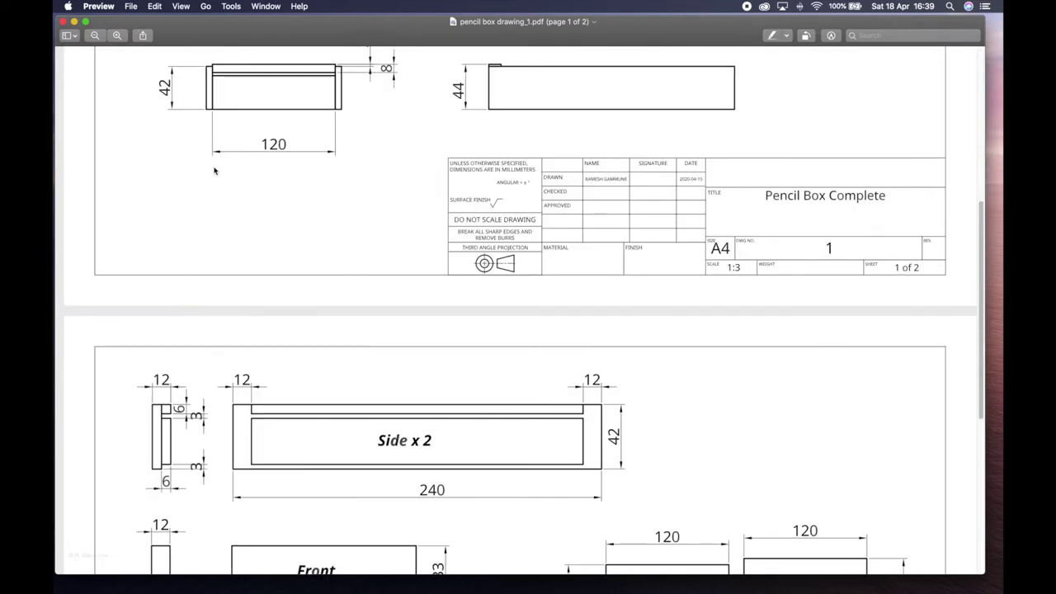
key(ctrl+Up)
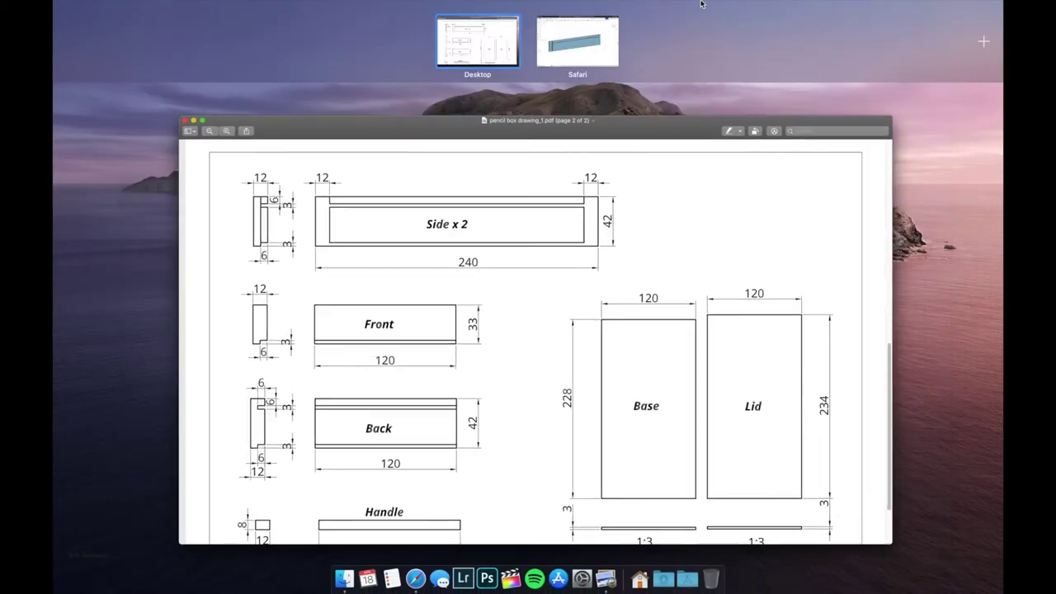
click(592, 31)
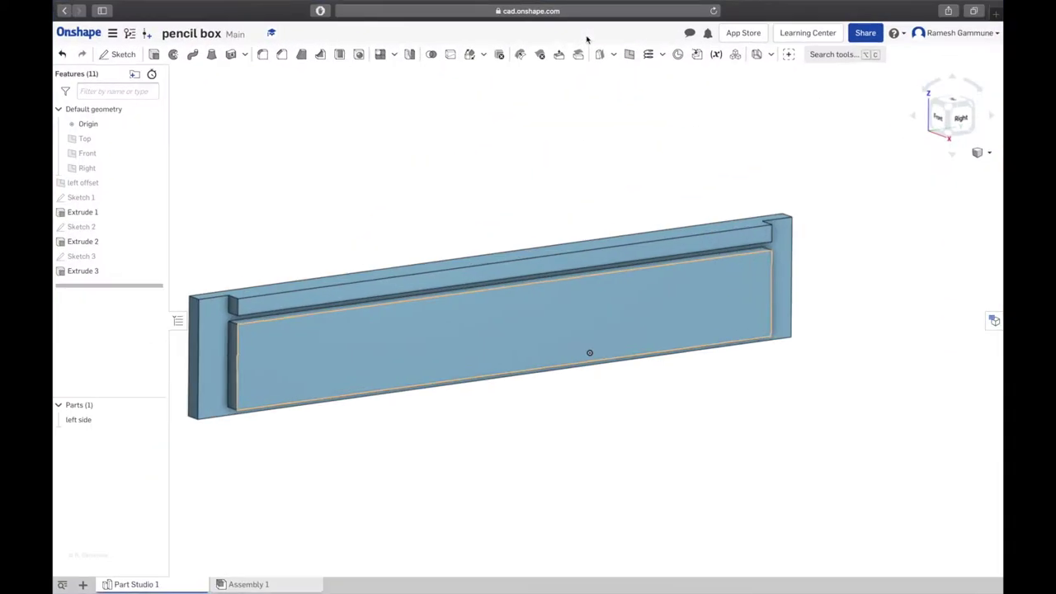
Step: Start a new sketch on the recessed end face of the left side part and view it normal to the sketch plane
click(118, 53)
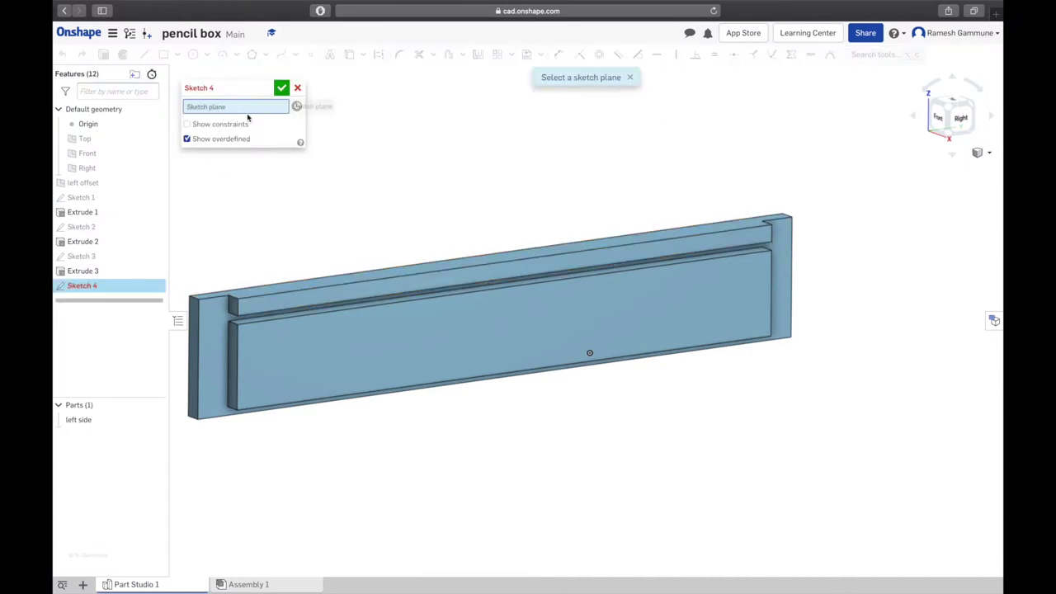
click(781, 259)
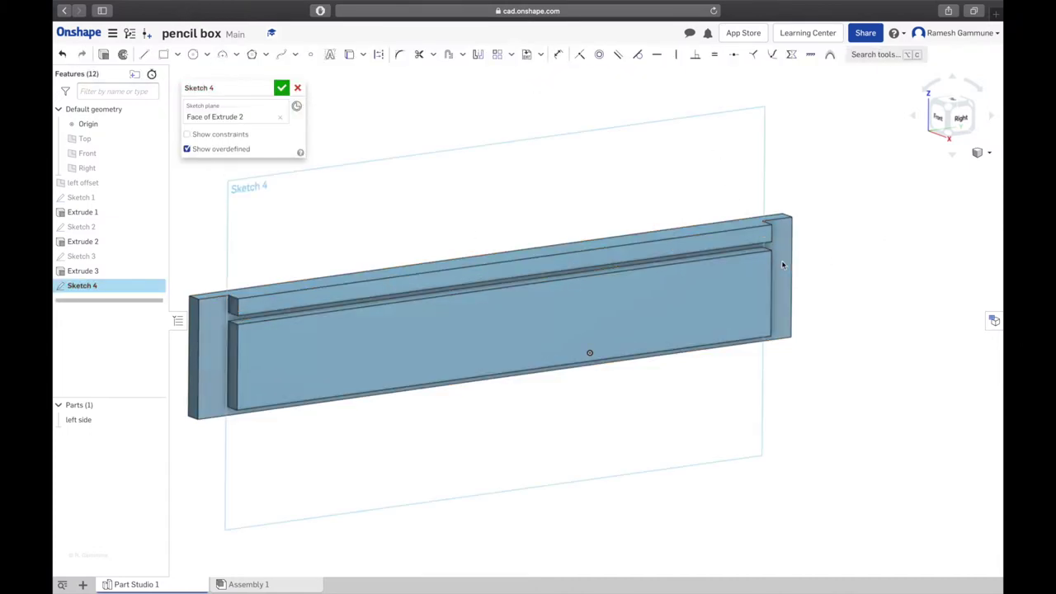
right_click(511, 435)
click(591, 522)
scroll(495, 394, down, 3)
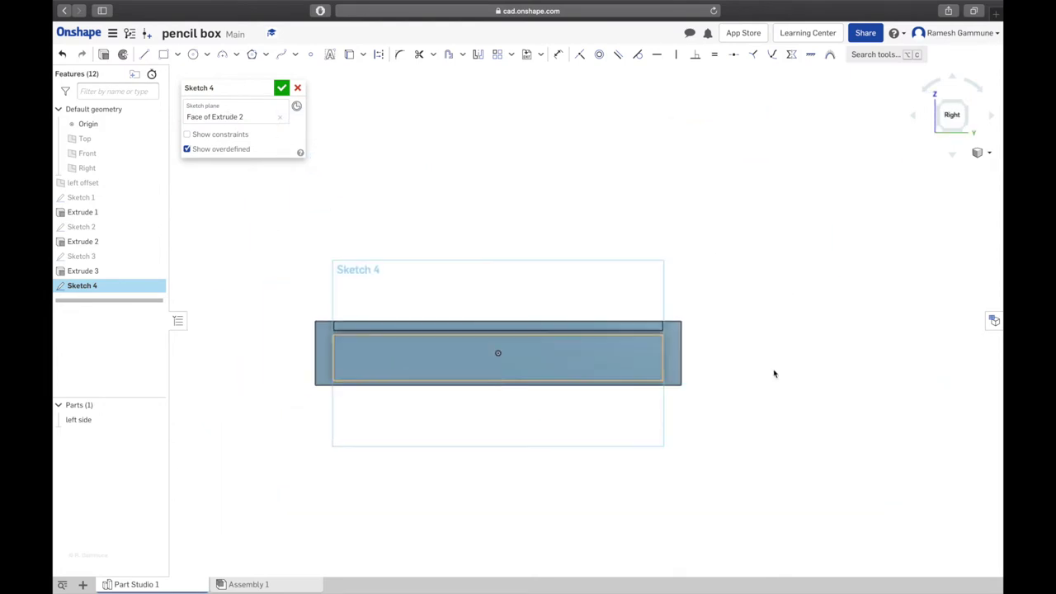
scroll(773, 370, up, 6)
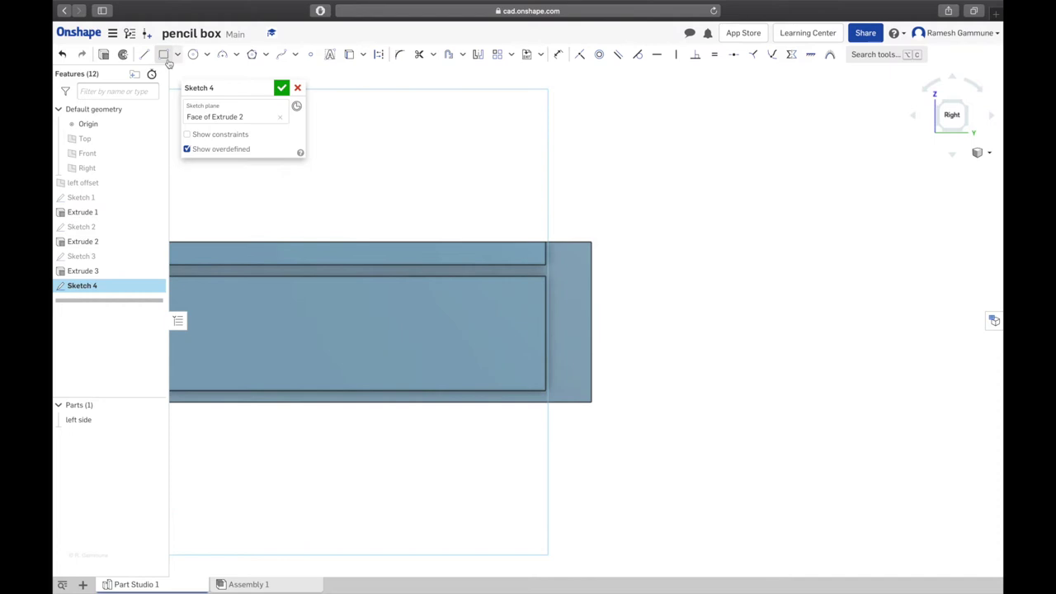
Step: Sketch the back panel's closed 12 by 42 mm end profile with an upper inner groove about 3 by 10 mm and a lower notch about 3 by 6 mm
click(145, 53)
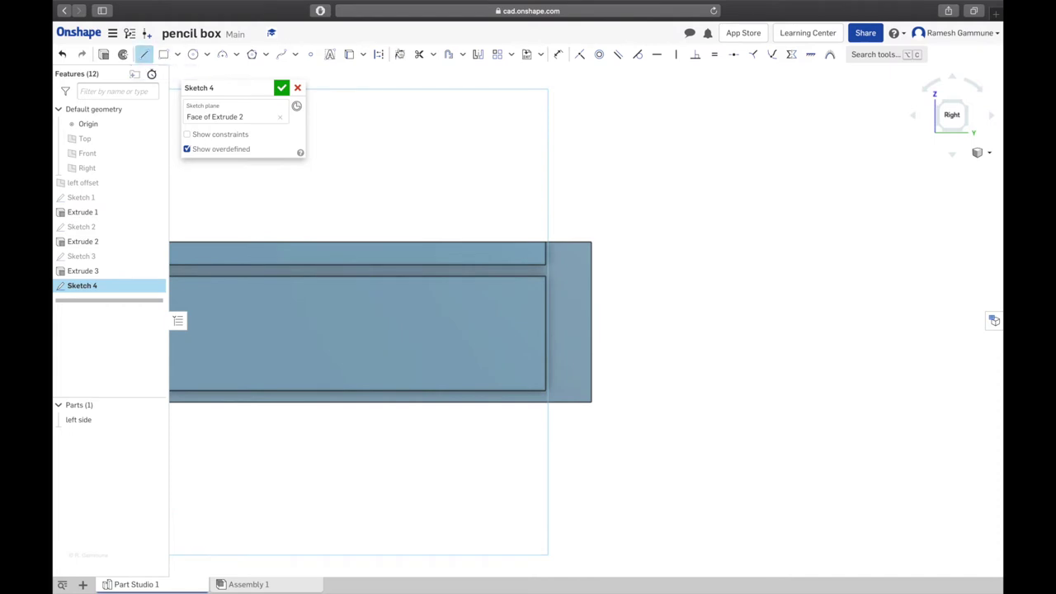
click(545, 241)
click(591, 241)
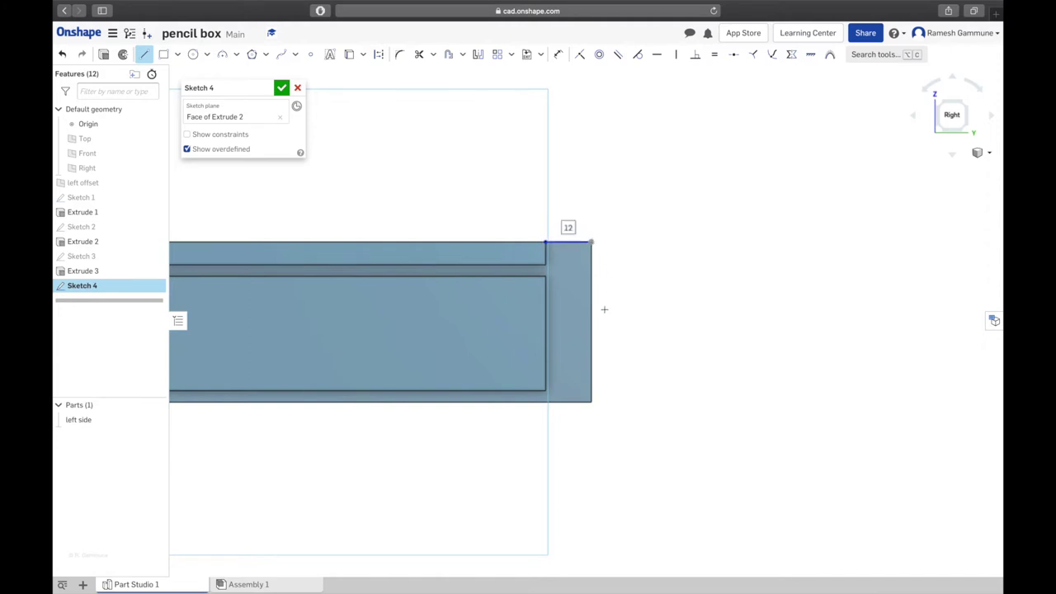
click(591, 402)
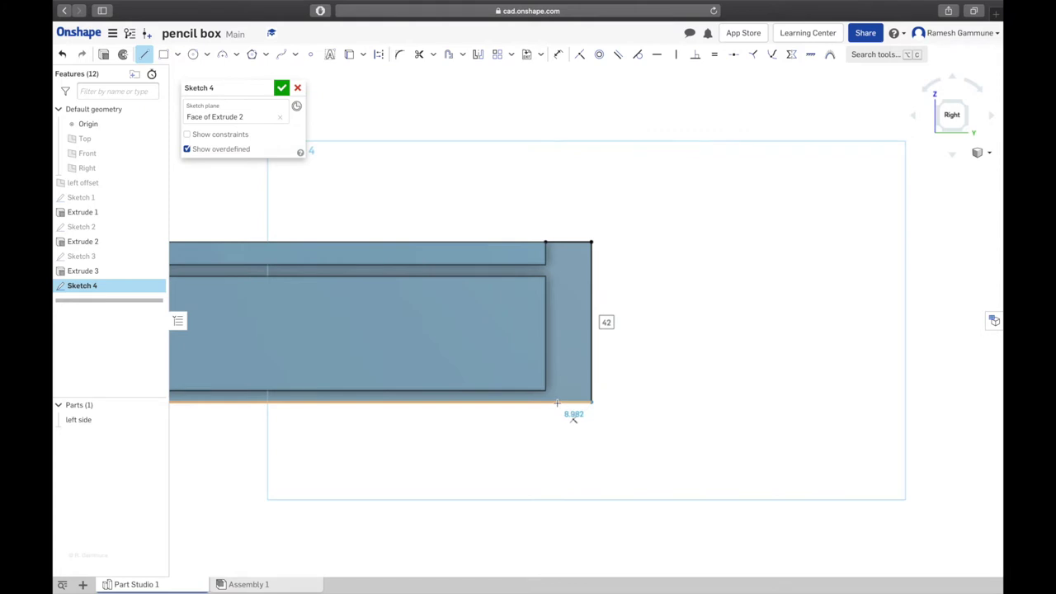
click(557, 403)
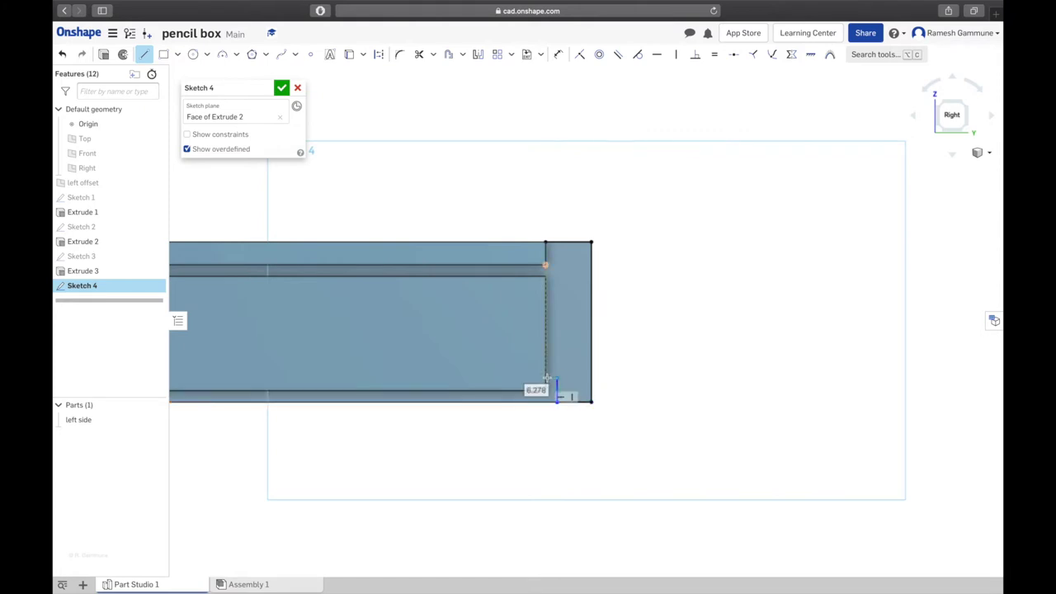
click(545, 378)
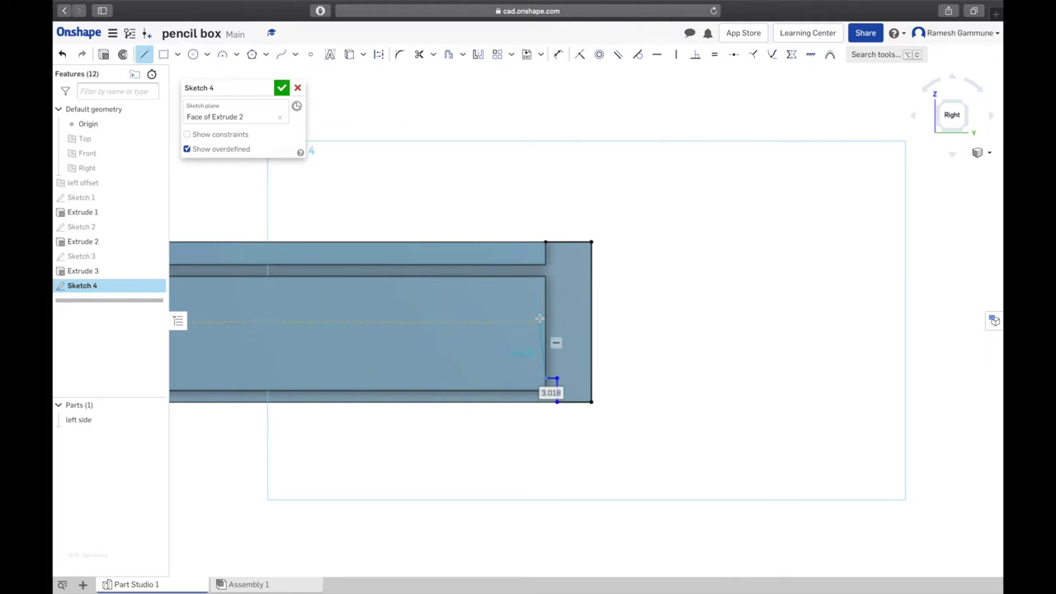
click(545, 294)
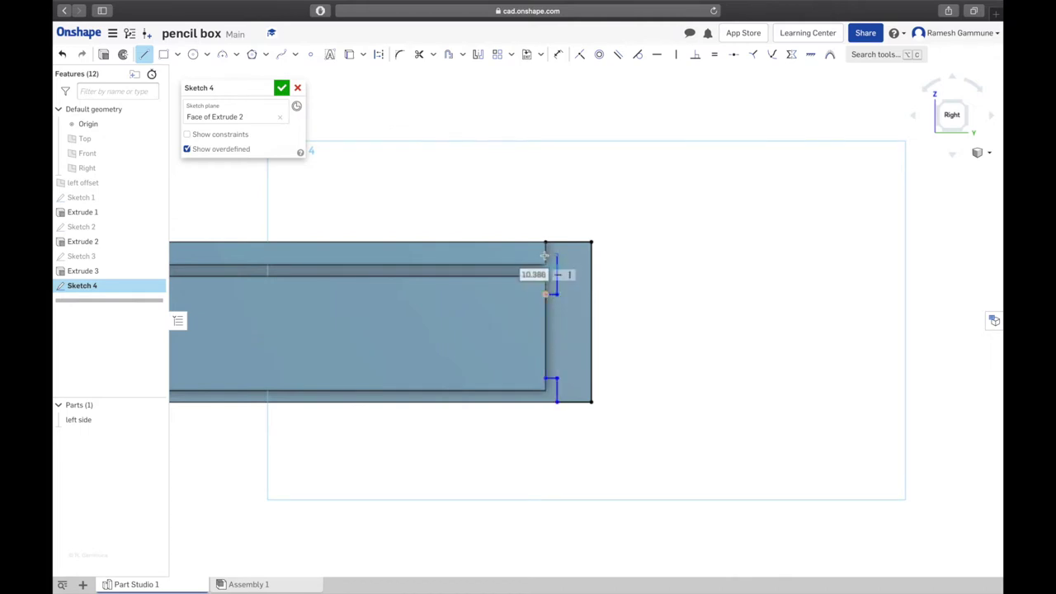
click(551, 255)
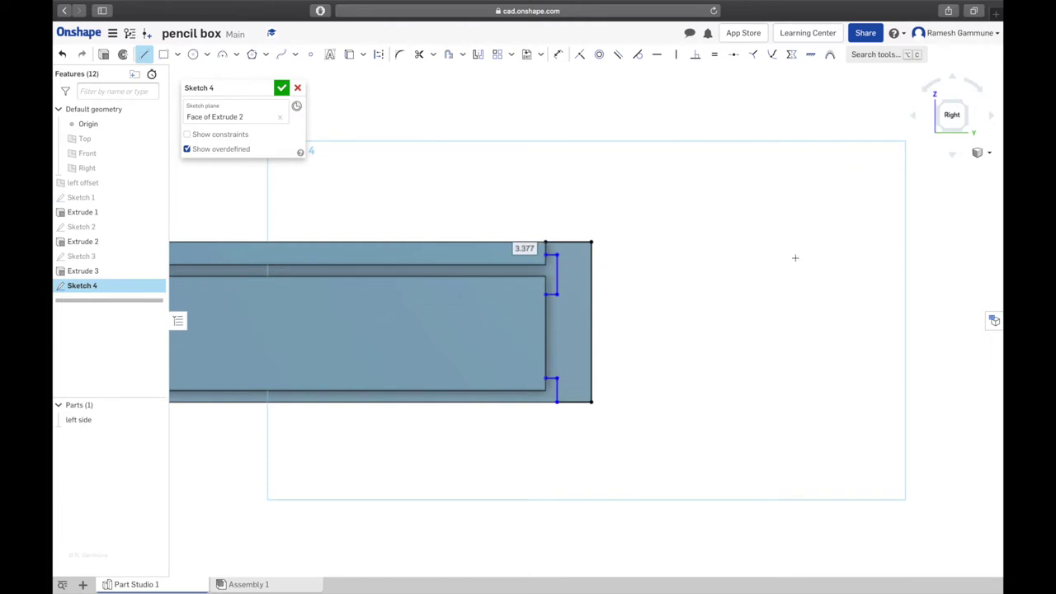
click(446, 53)
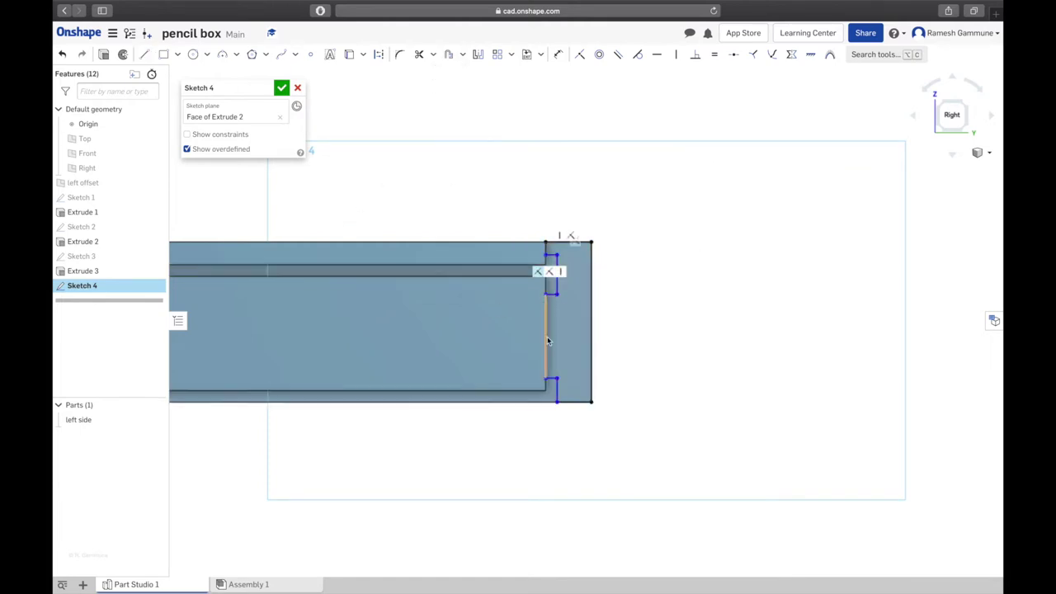
Step: Dimension the upper groove to start 6 mm below the profile's top edge and to be 3 mm high
key(u)
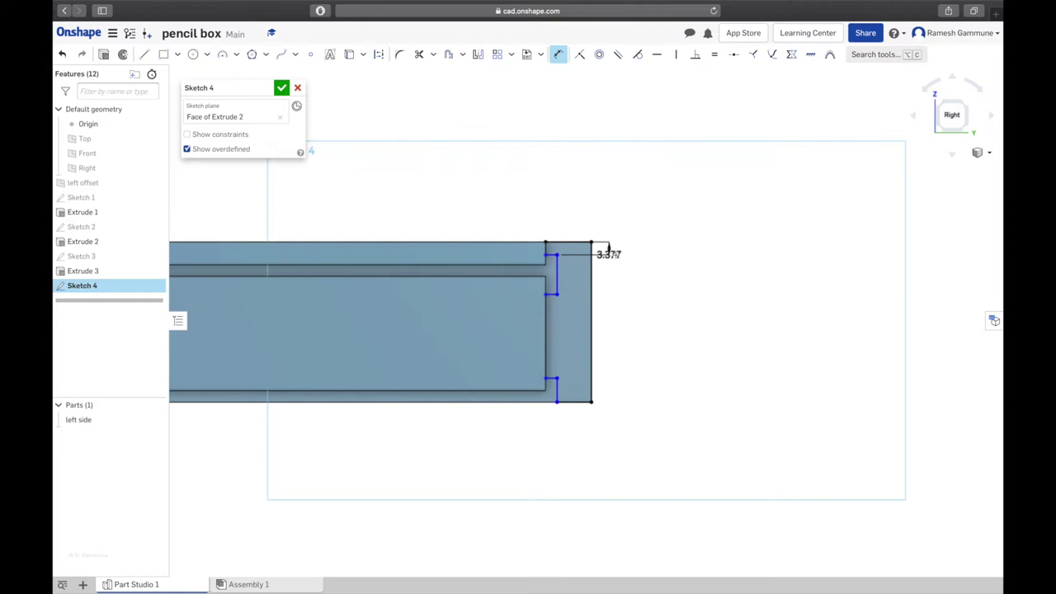
click(631, 251)
text(6)
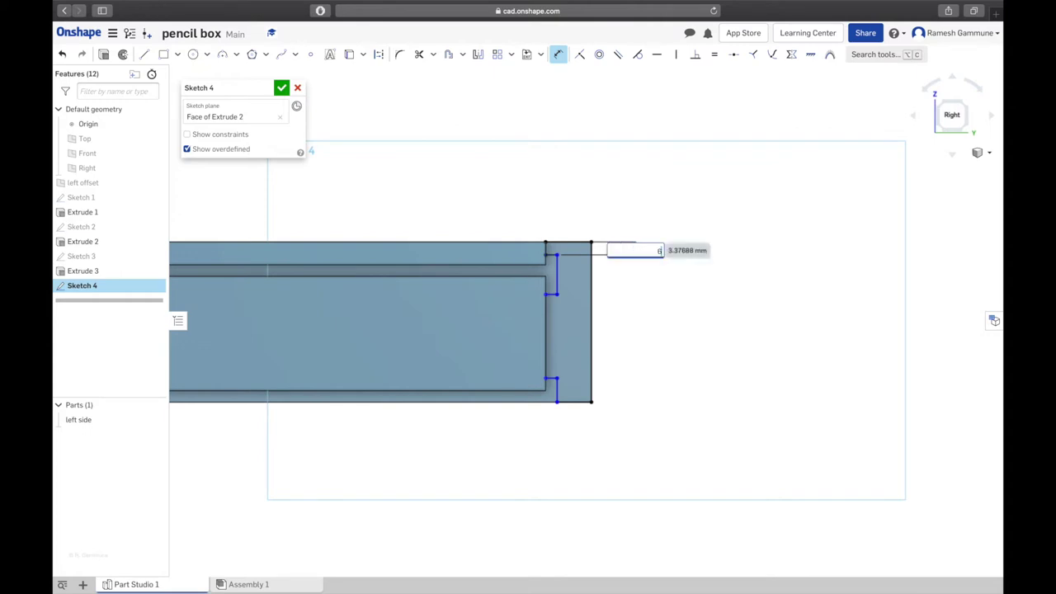
key(Return)
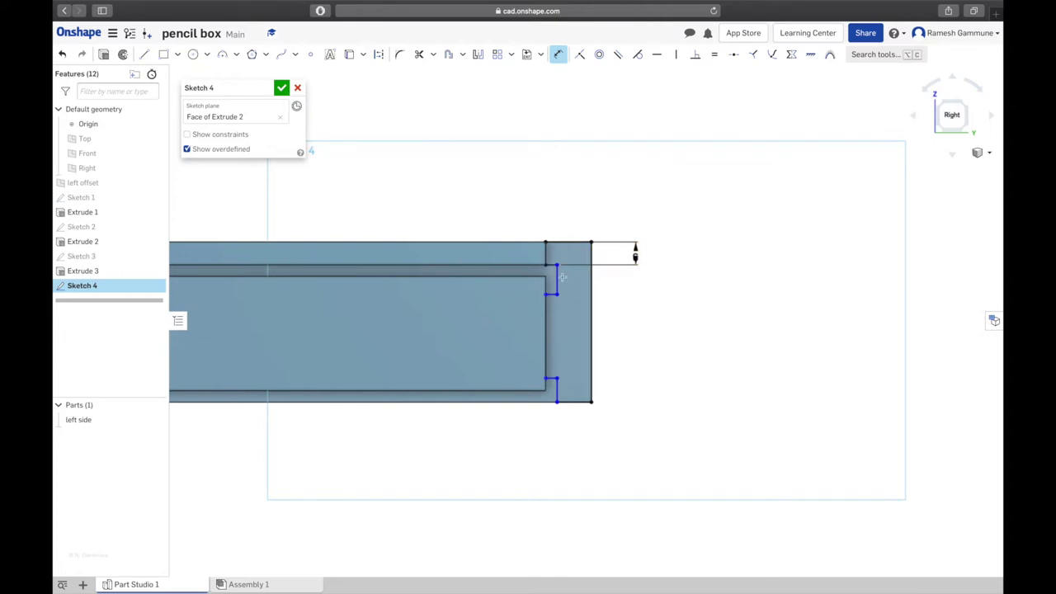
click(557, 279)
click(624, 279)
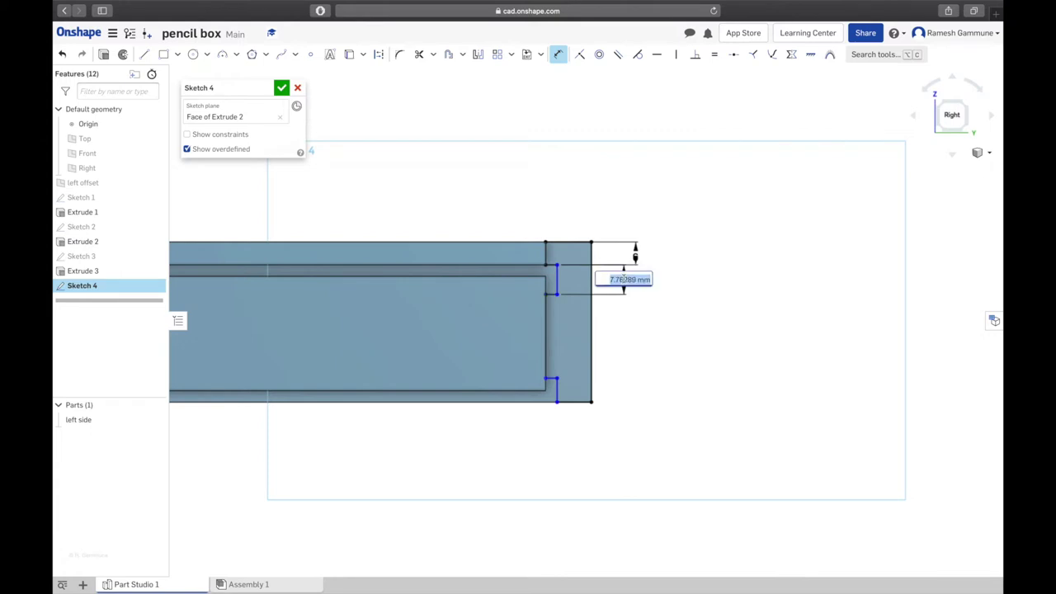
text(3)
key(Return)
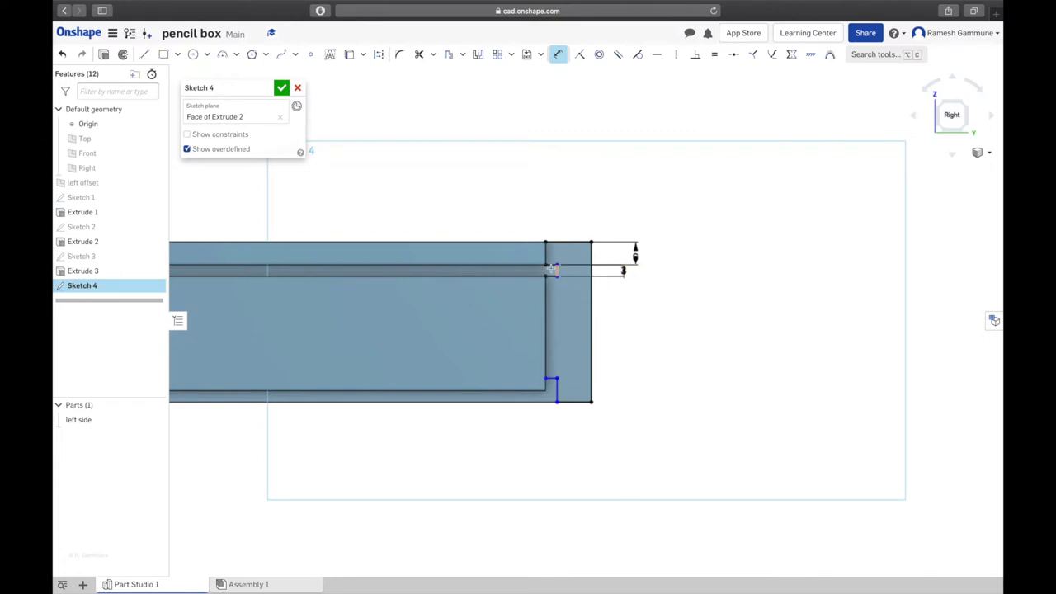
Step: Set the depth of the upper groove to 6 mm, measured from the profile's inner edge
scroll(551, 267, up, 5)
click(569, 269)
click(537, 201)
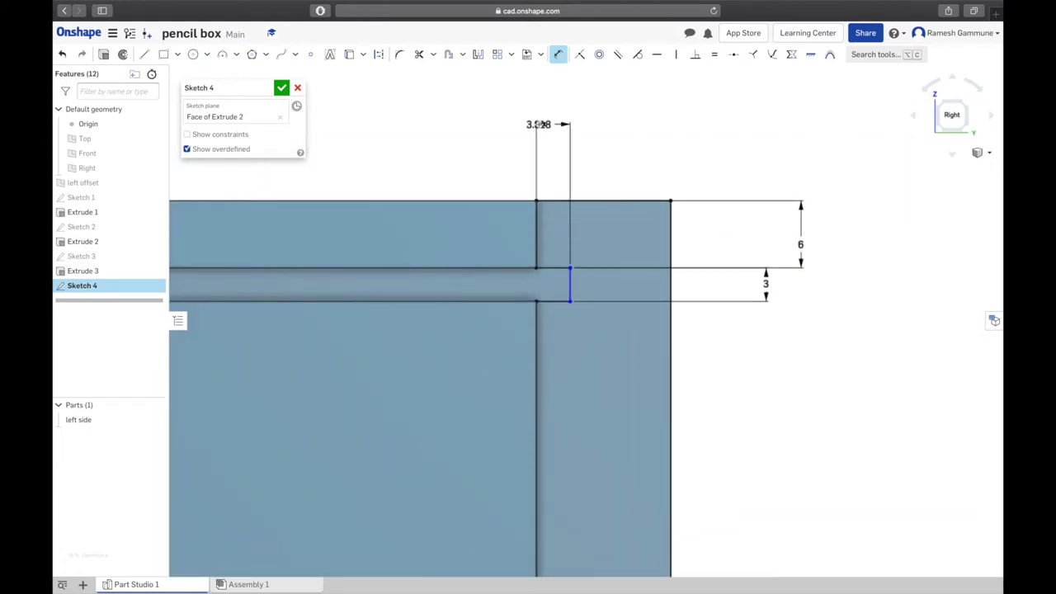
click(495, 130)
text(6)
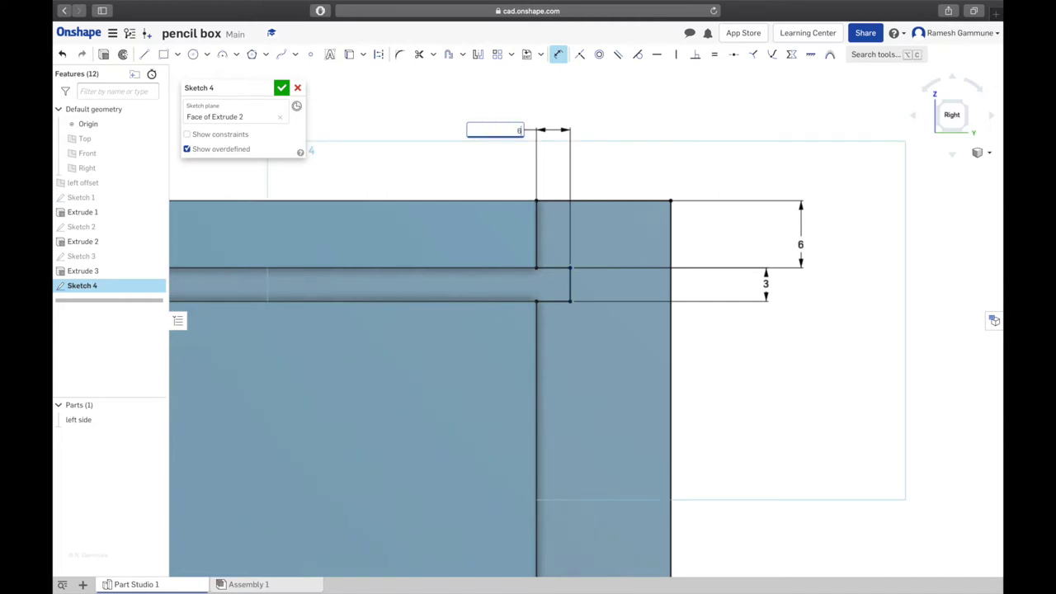
key(Return)
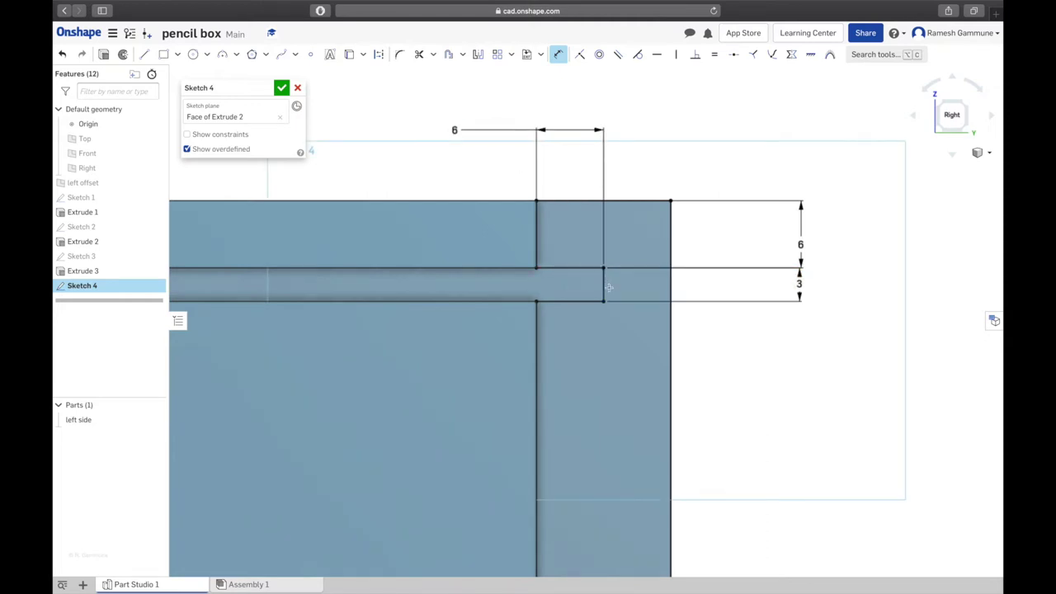
Step: Try to dimension the lower notch's horizontal line at 6 mm, and undo that dimension
scroll(599, 281, down, 3)
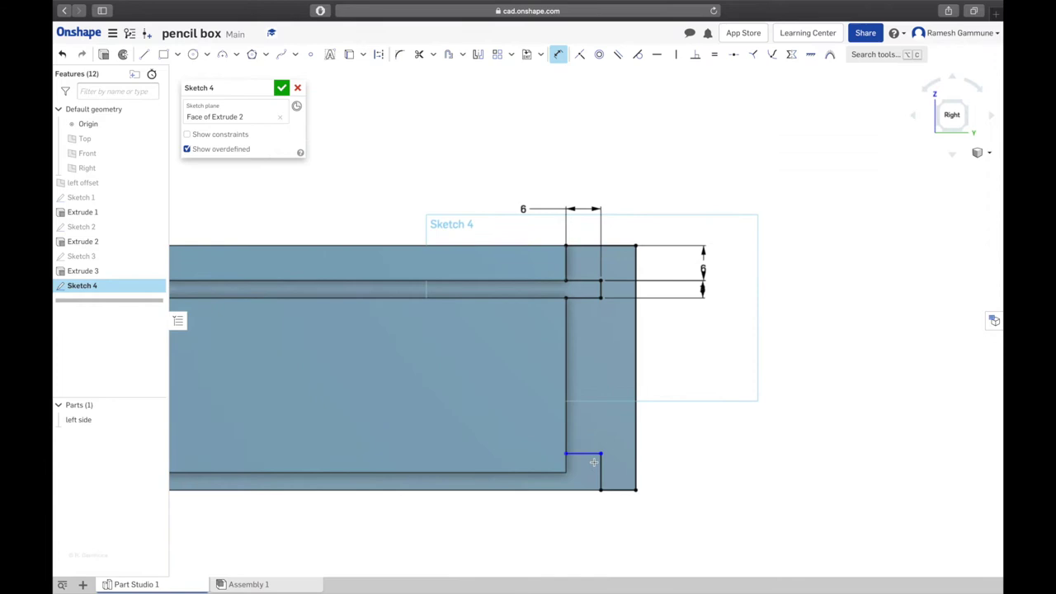
click(588, 454)
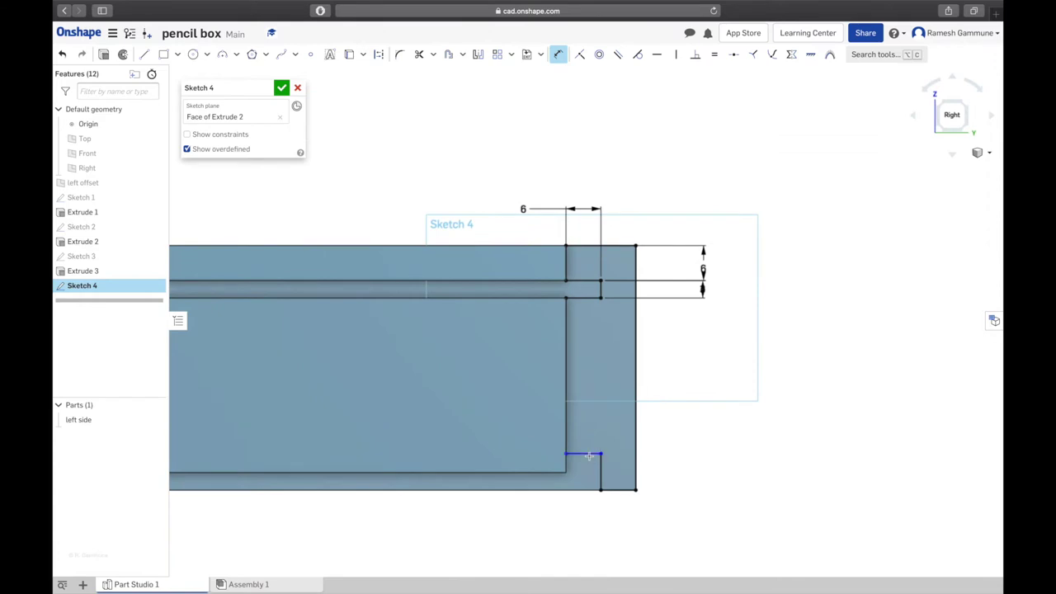
click(543, 433)
text(6)
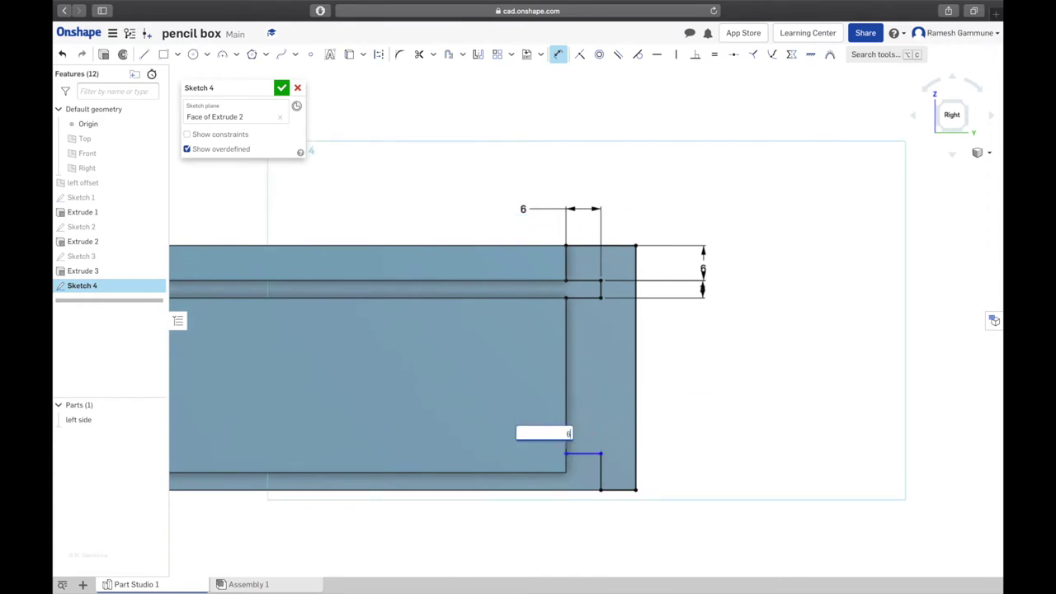
key(Return)
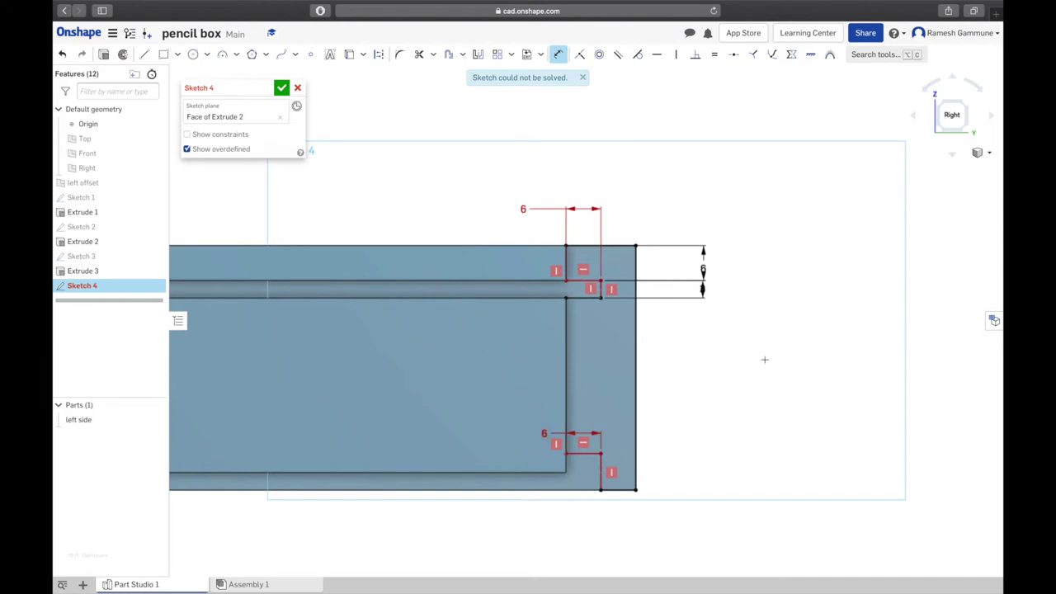
key(super+z)
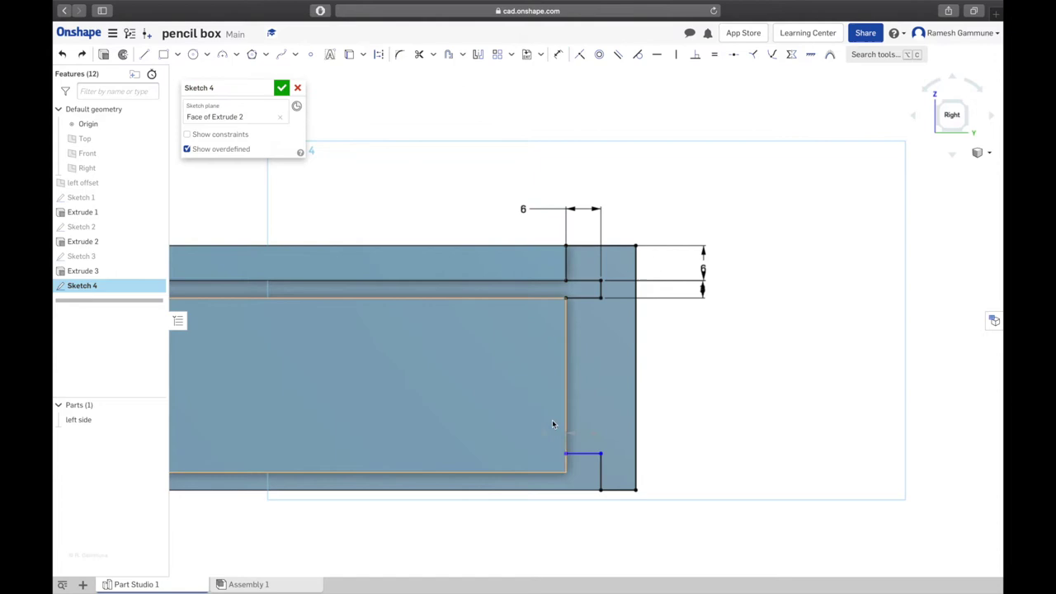
Step: Dimension the height of the lower notch's vertical edge in the back panel profile as 3 mm
click(594, 454)
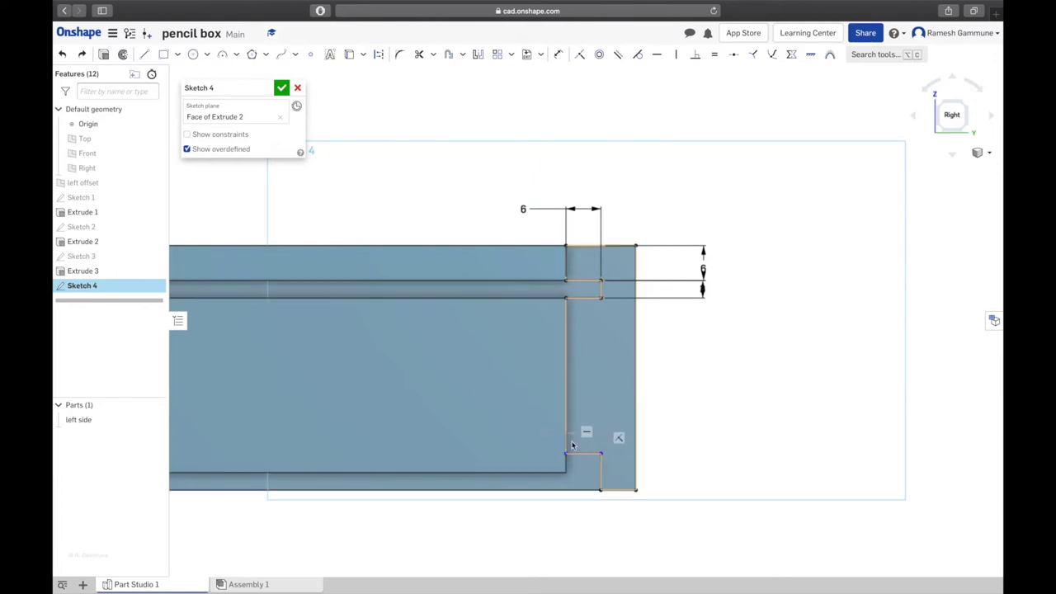
scroll(550, 435, up, 1)
scroll(551, 435, up, 3)
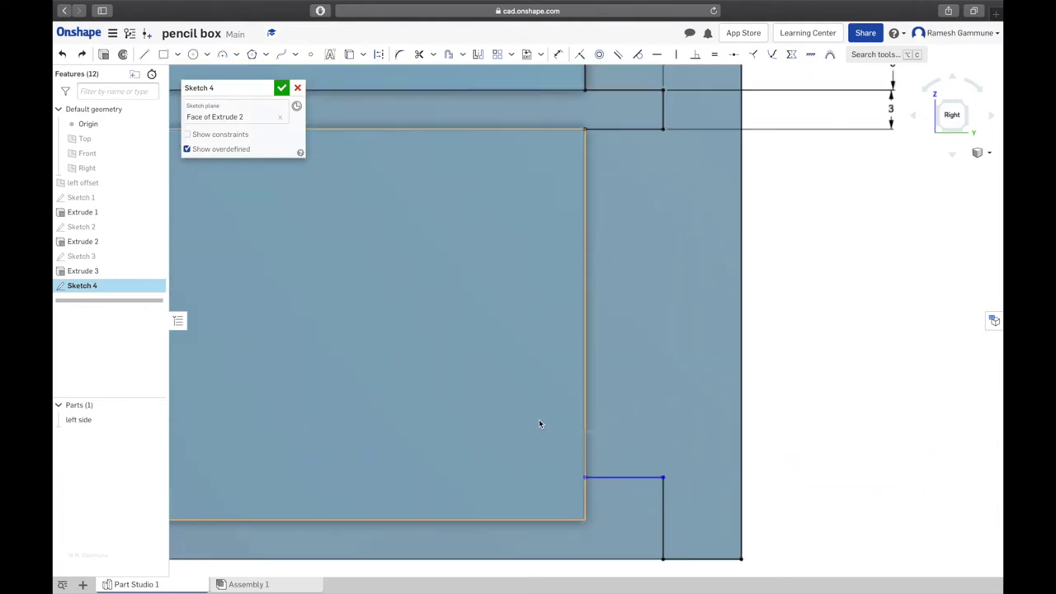
scroll(669, 458, down, 3)
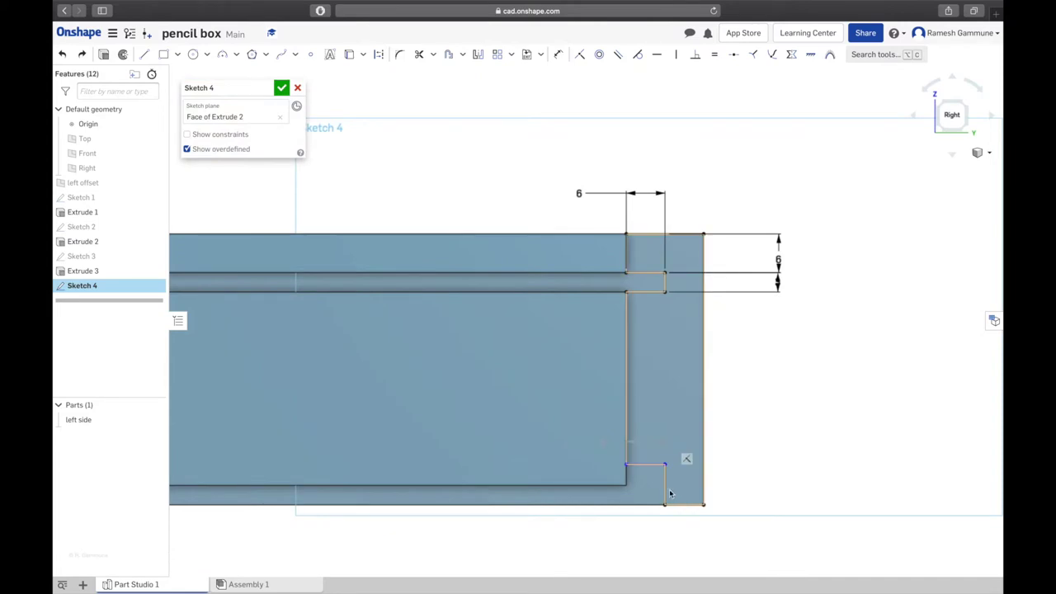
key(d)
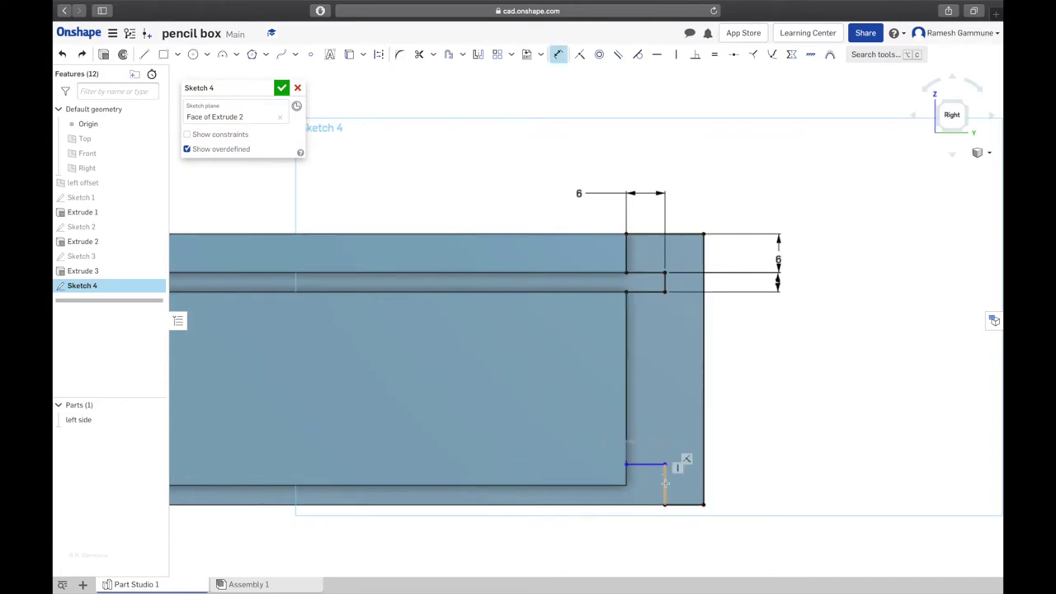
click(665, 485)
click(759, 480)
text(3)
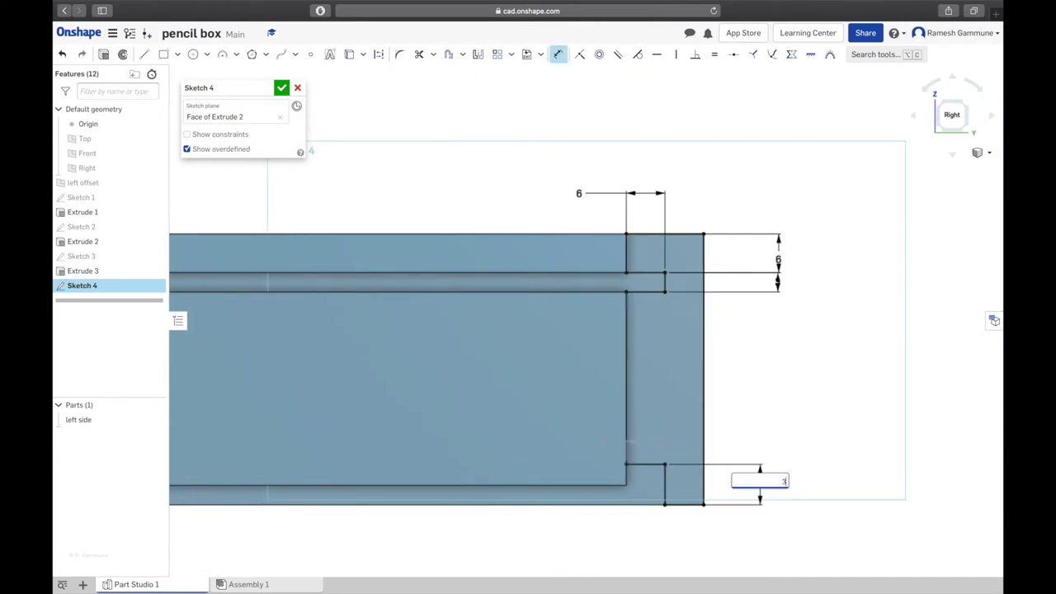
key(Return)
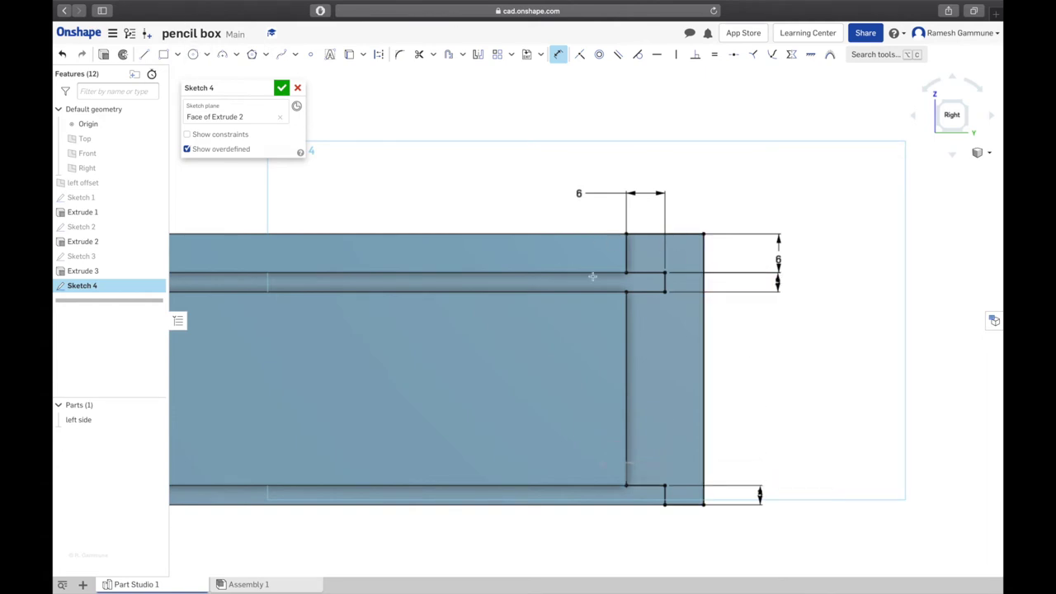
Step: Check the profile against the back panel's dimensions in the PDF drawing, and finish the sketch in Onshape
key(ctrl+Up)
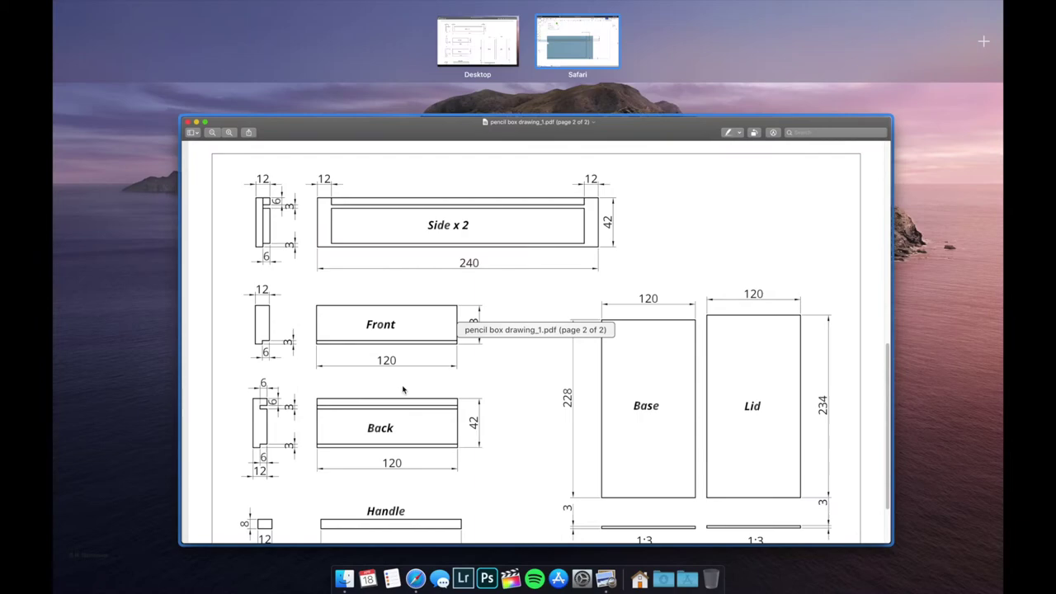
click(348, 422)
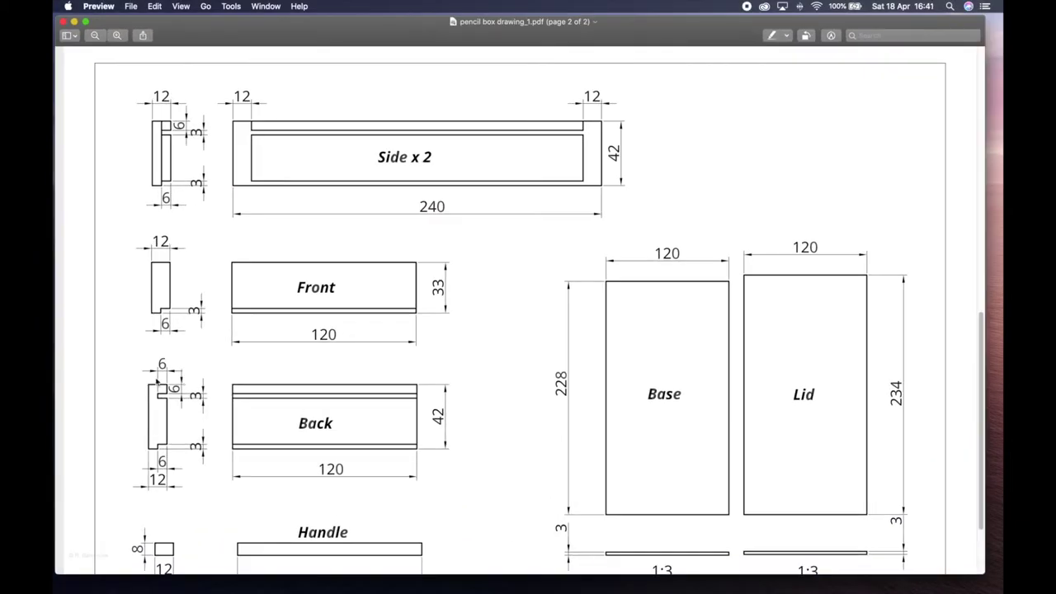
key(ctrl+Up)
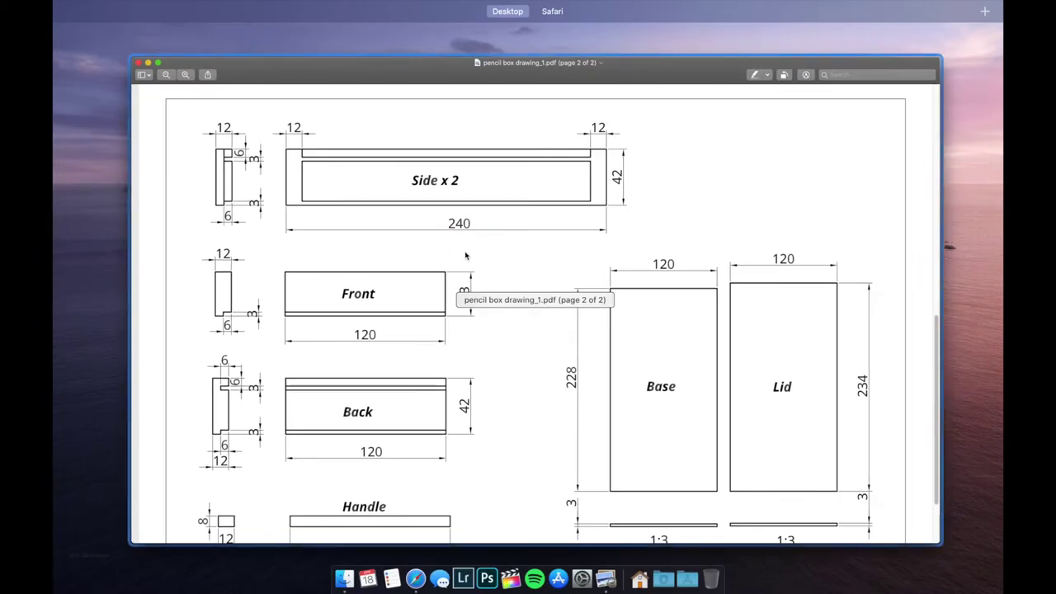
mouse_move(565, 32)
click(619, 51)
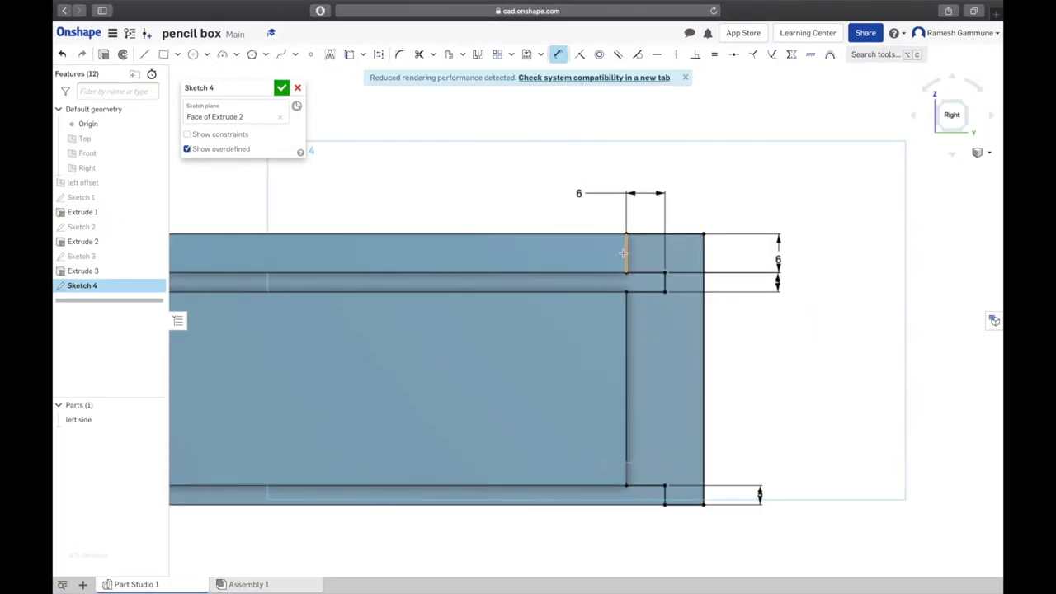
click(282, 89)
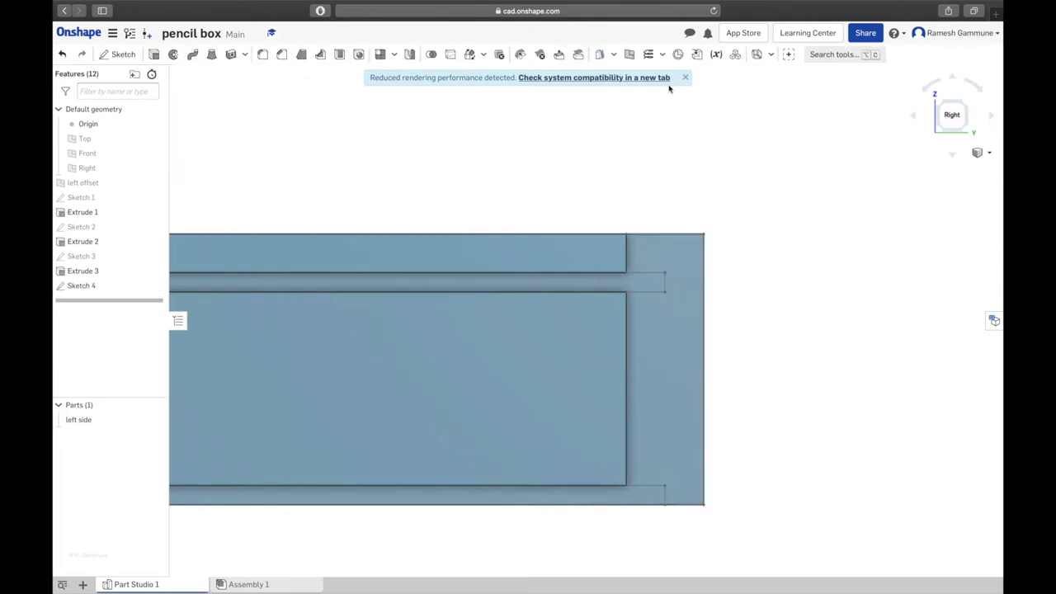
click(685, 78)
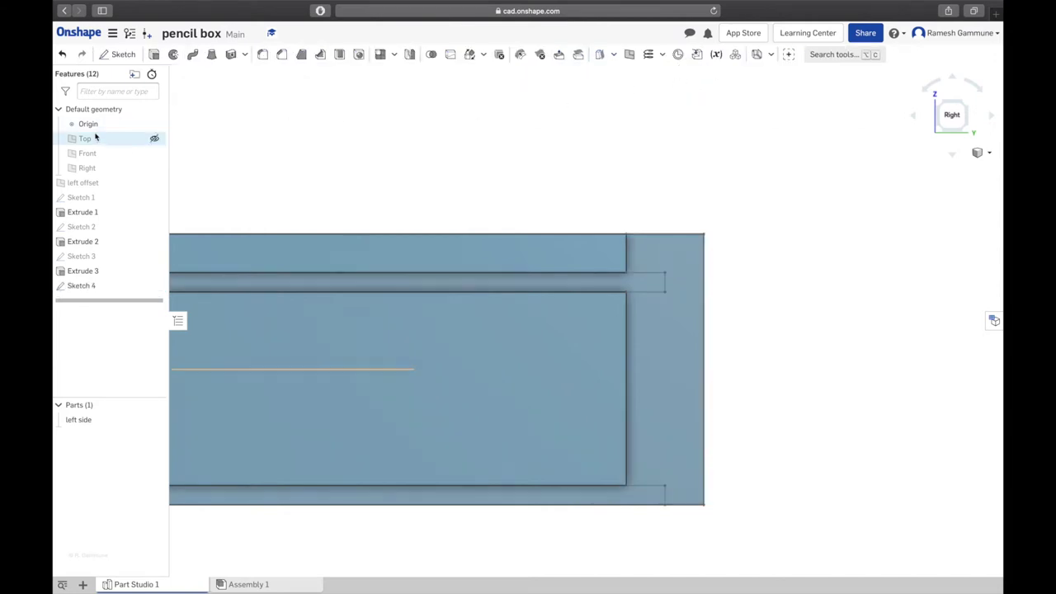
Step: Extrude the back panel's end profile 120 mm as a new solid part, separate from the left side
click(153, 54)
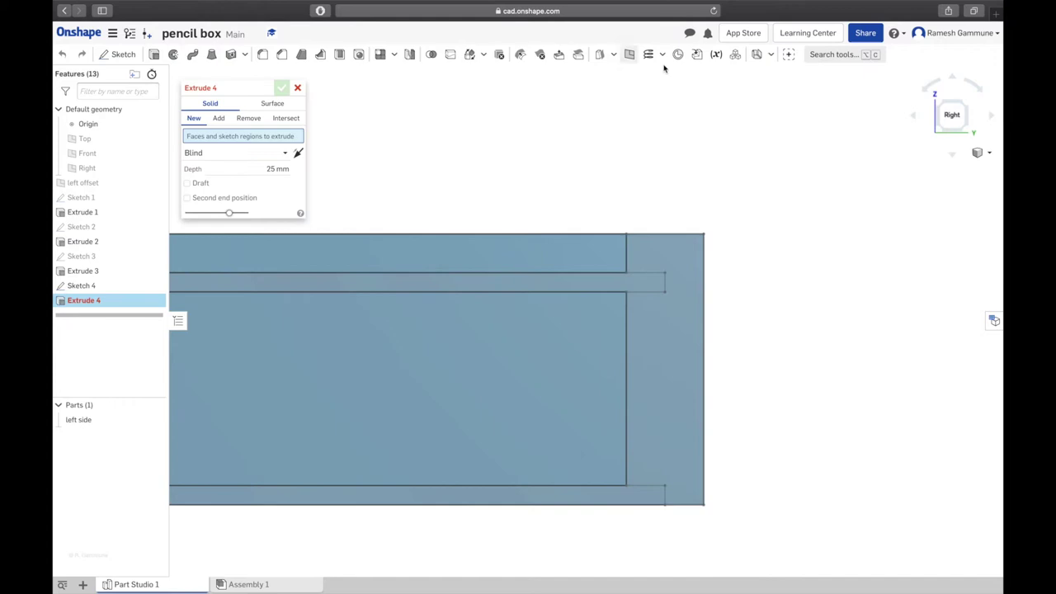
mouse_move(587, 197)
right_down()
mouse_move(609, 198)
mouse_move(609, 213)
right_up()
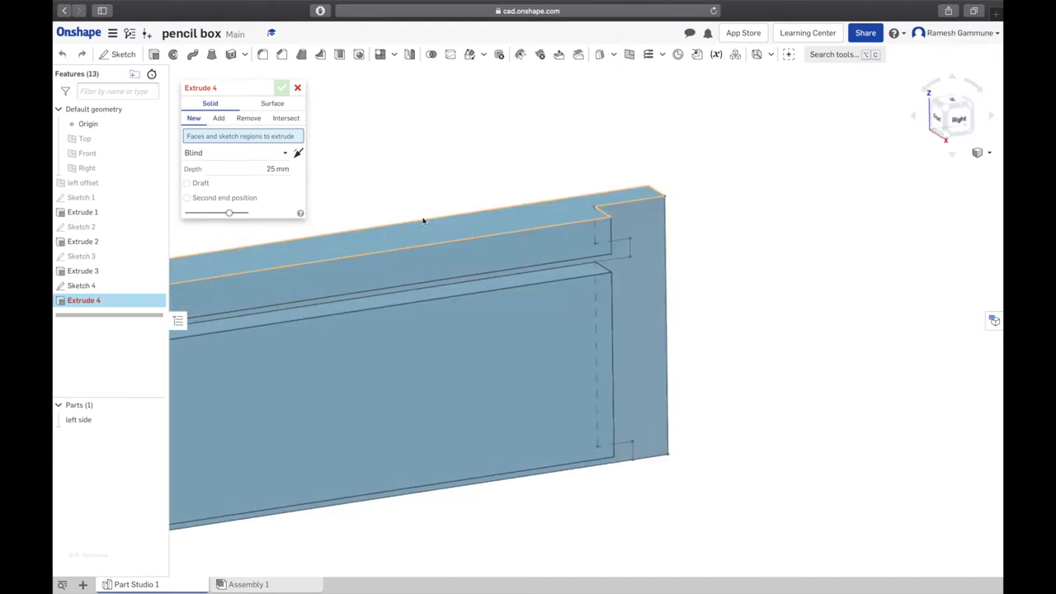
click(98, 285)
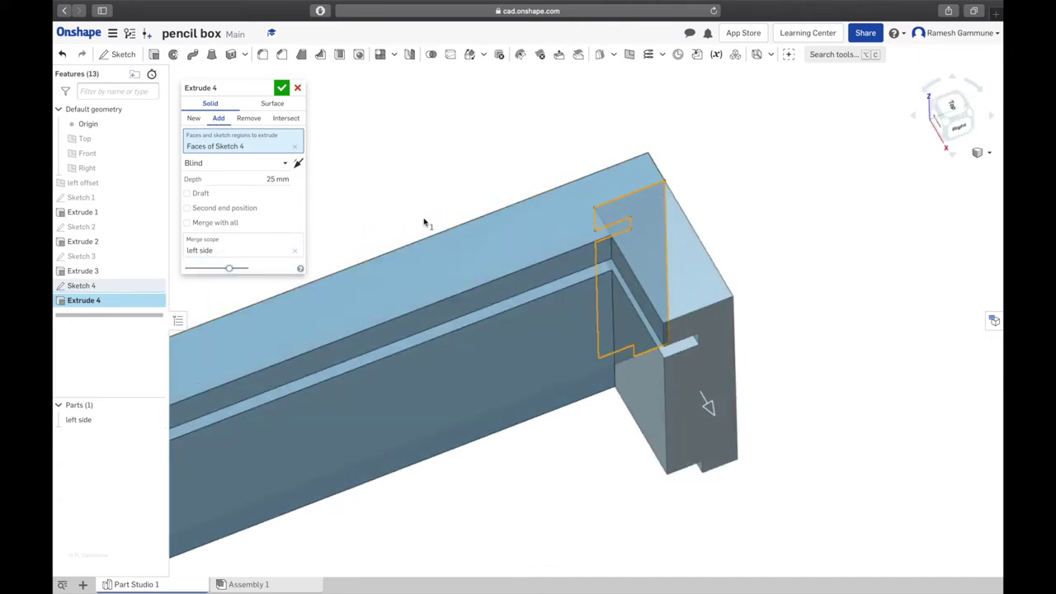
right_drag(424, 220, 423, 200)
click(192, 119)
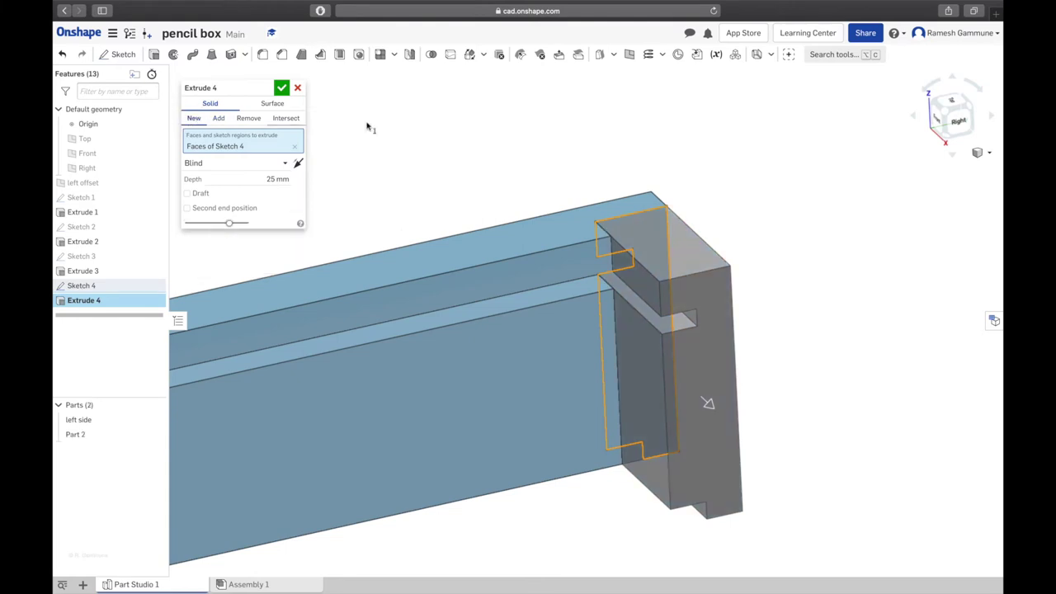
right_drag(475, 345, 473, 330)
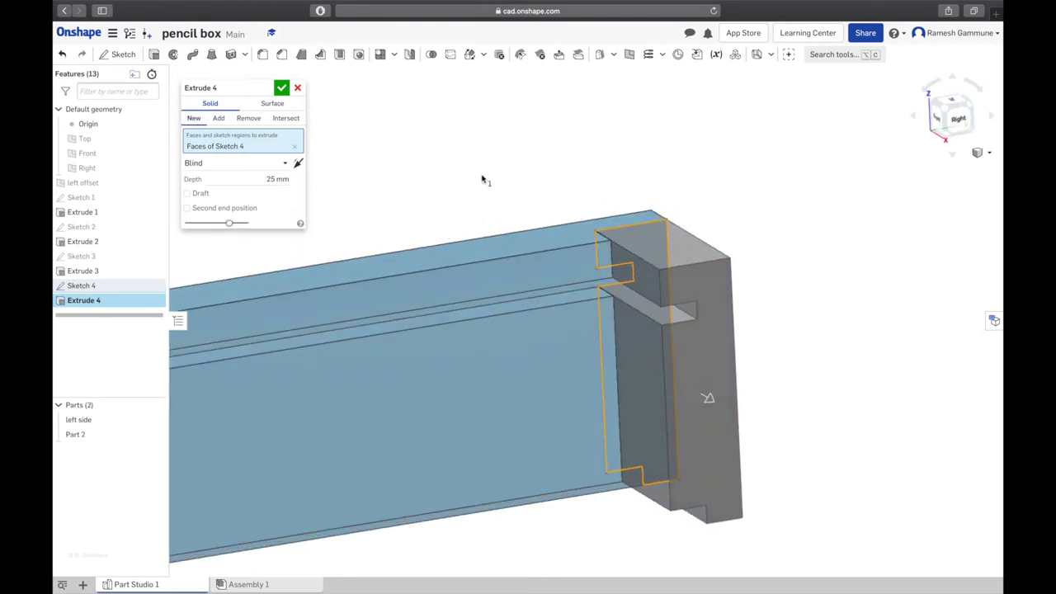
click(264, 178)
key(Return)
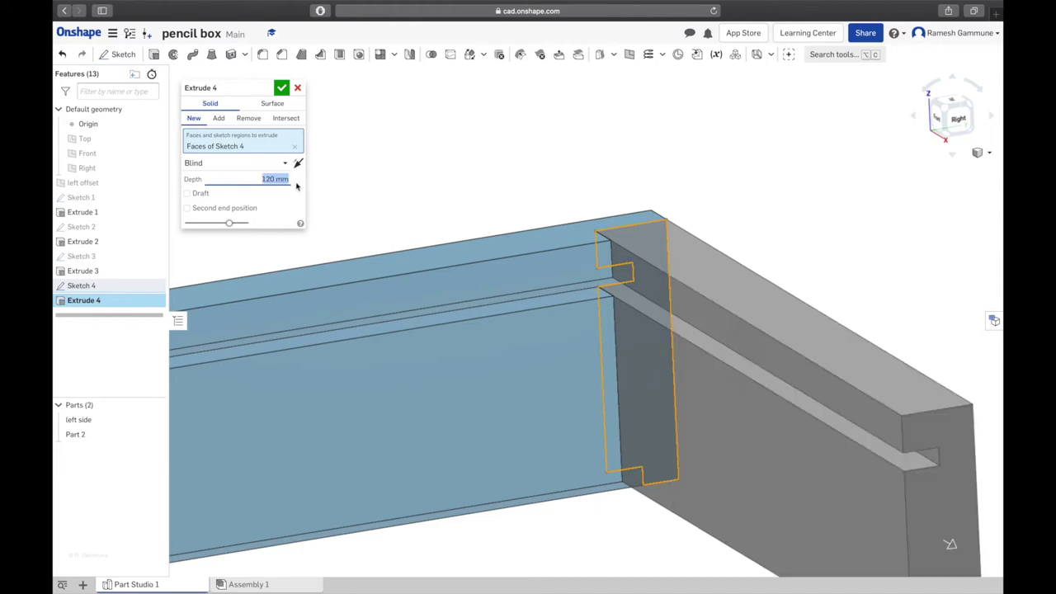
click(281, 89)
Step: Rename the newly extruded panel part as back
scroll(392, 284, down, 3)
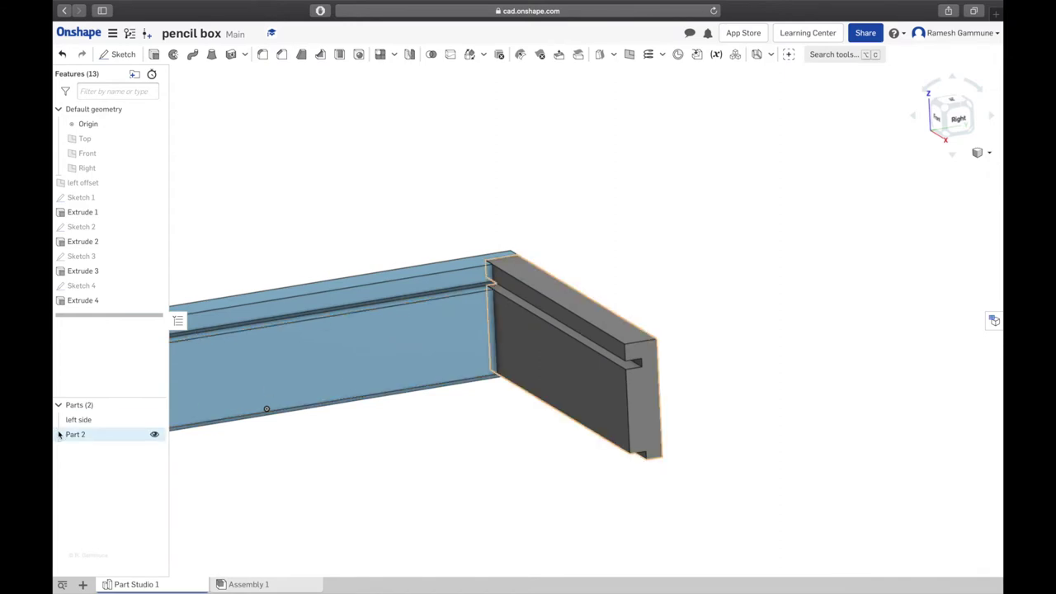
right_drag(447, 439, 452, 464)
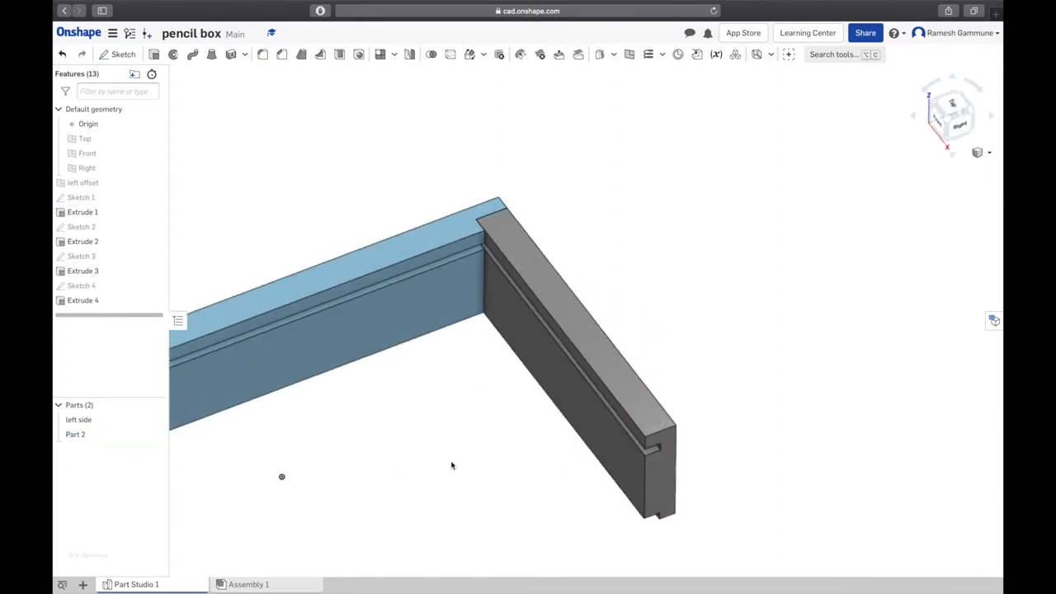
click(73, 434)
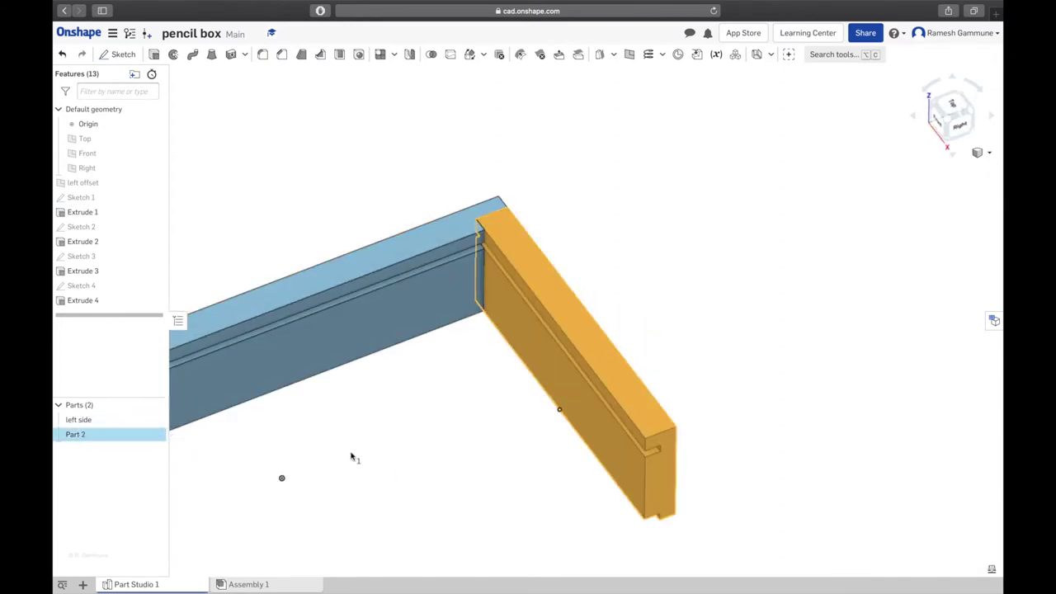
right_click(79, 434)
click(124, 254)
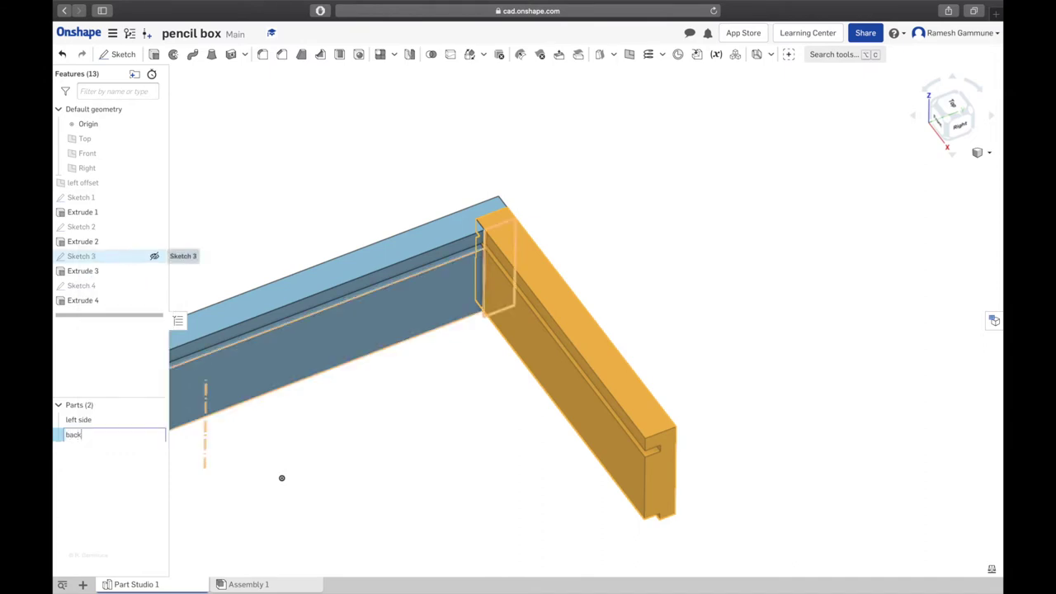
key(Return)
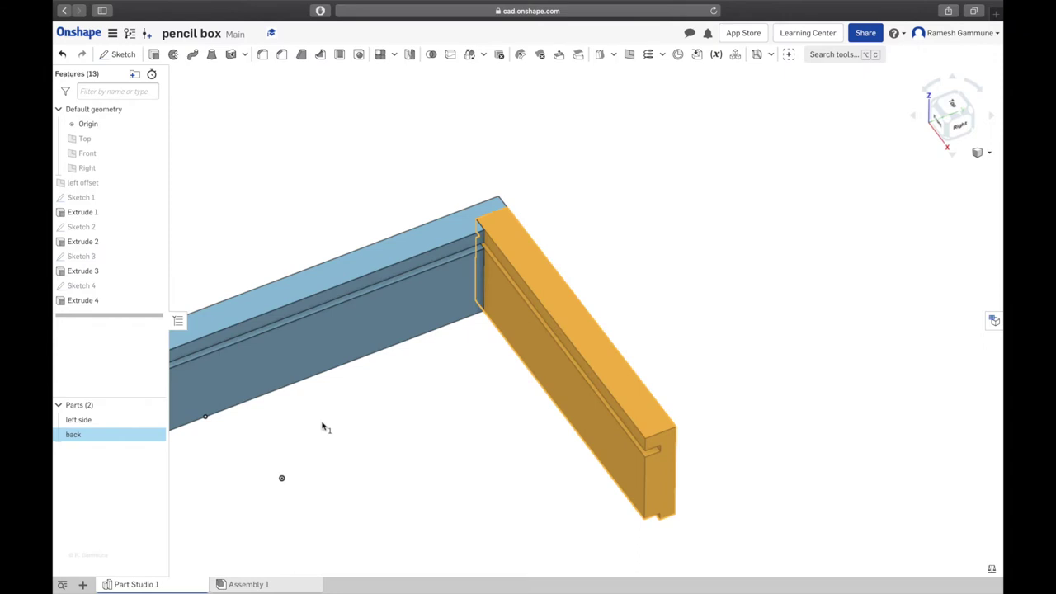
click(353, 445)
Step: Hide the origin point in the model
right_drag(377, 412, 385, 402)
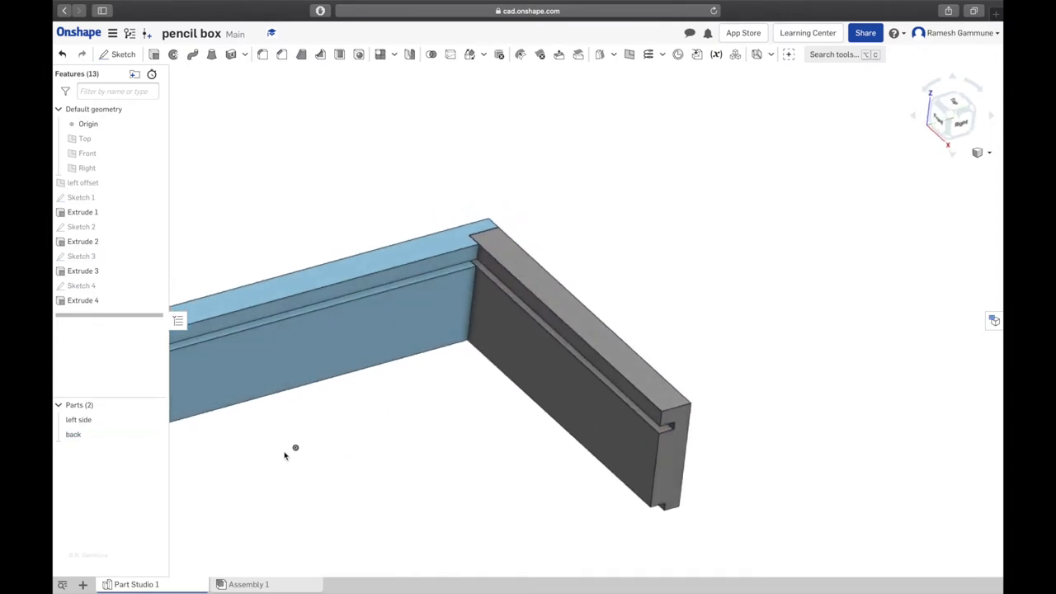
click(294, 448)
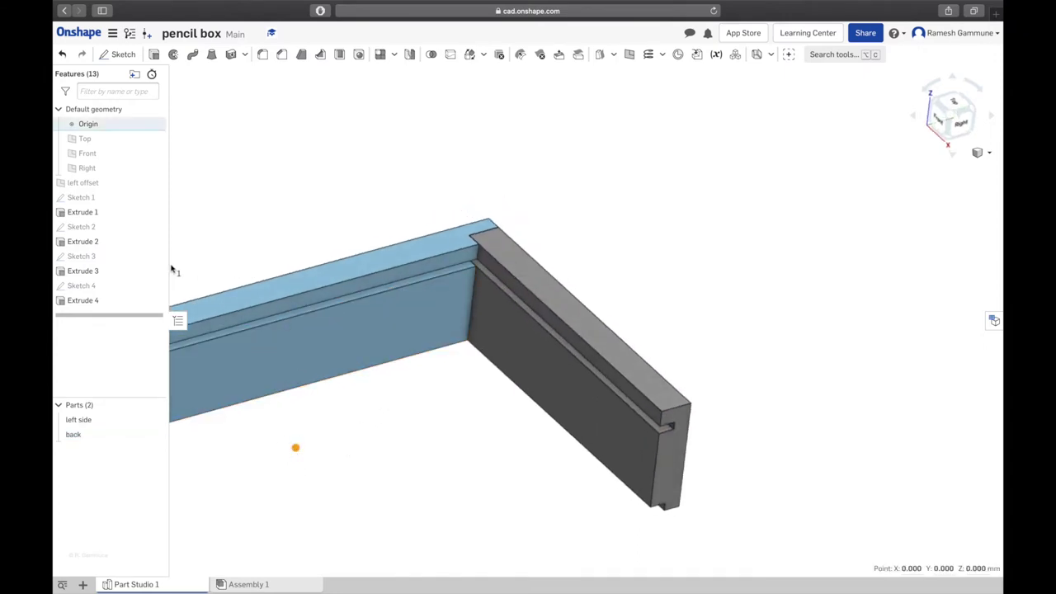
click(157, 126)
Step: Start a sketch on the recessed face at the front end of the left side, viewed normal to the sketch plane
scroll(456, 398, down, 5)
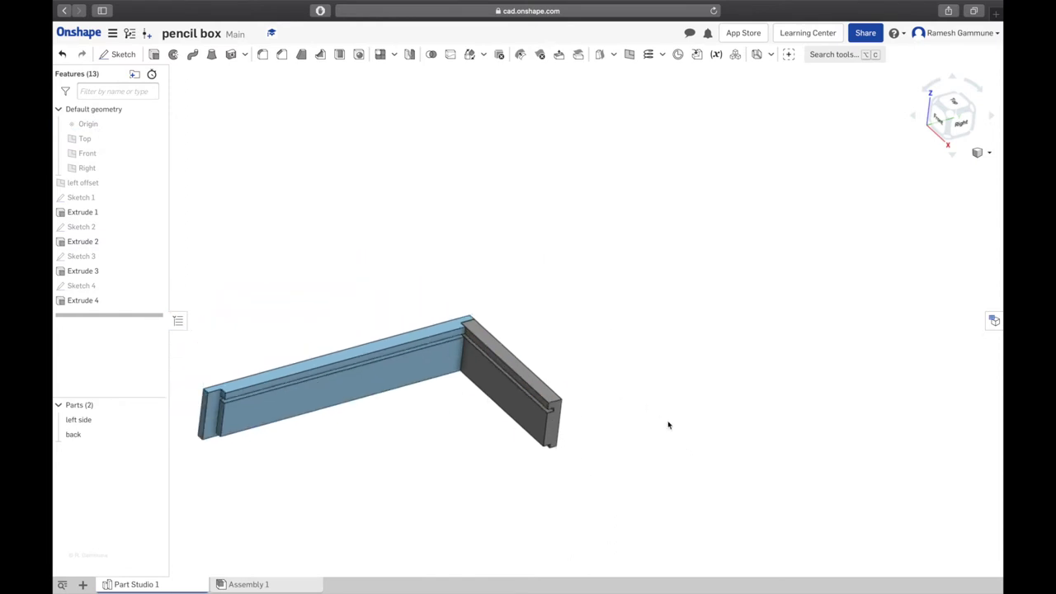
scroll(684, 447, down, 3)
scroll(561, 476, up, 10)
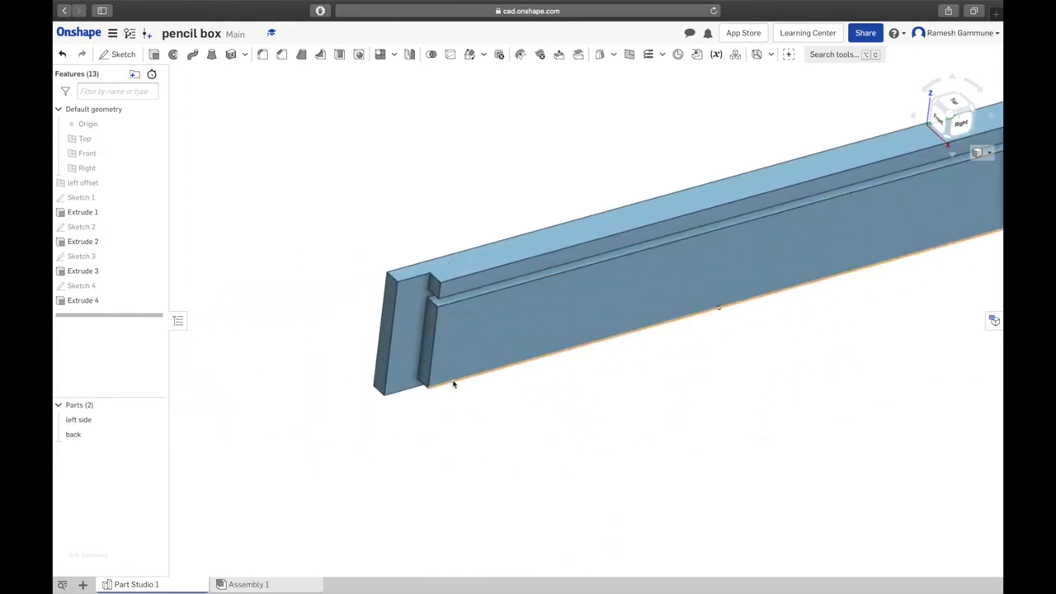
click(118, 54)
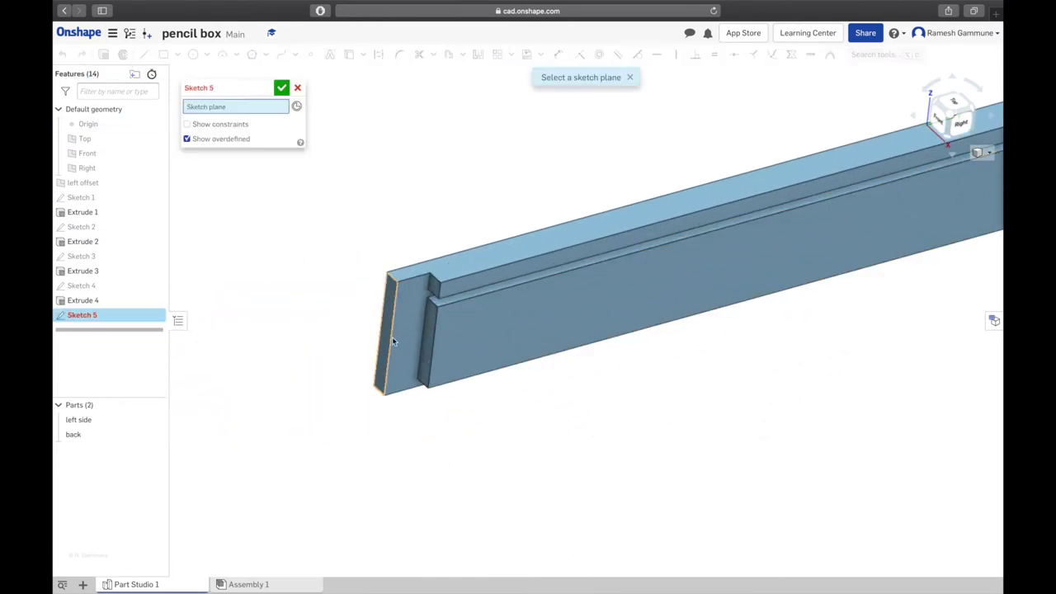
click(417, 328)
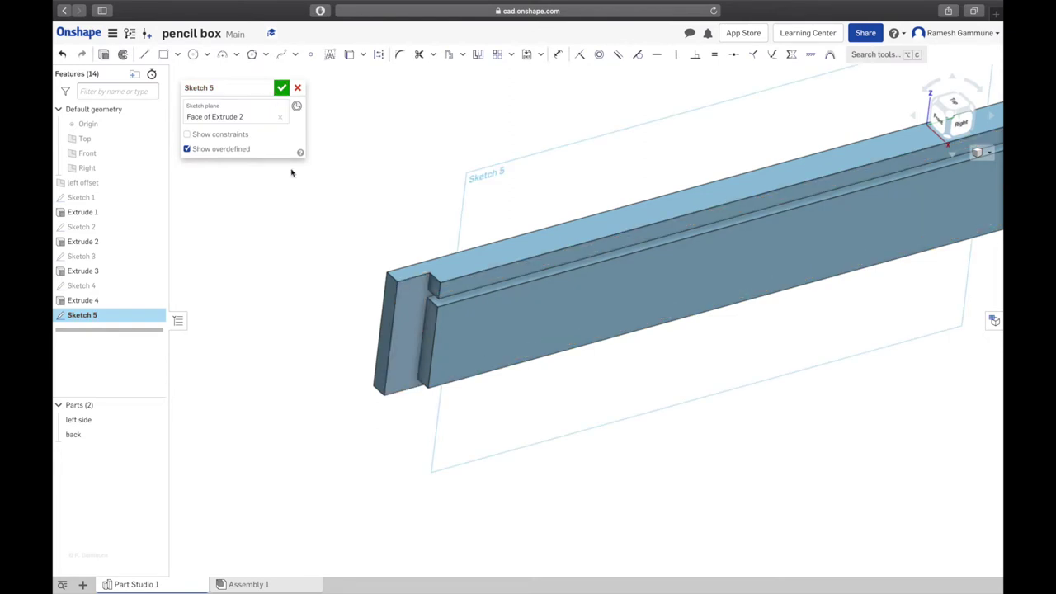
right_click(464, 435)
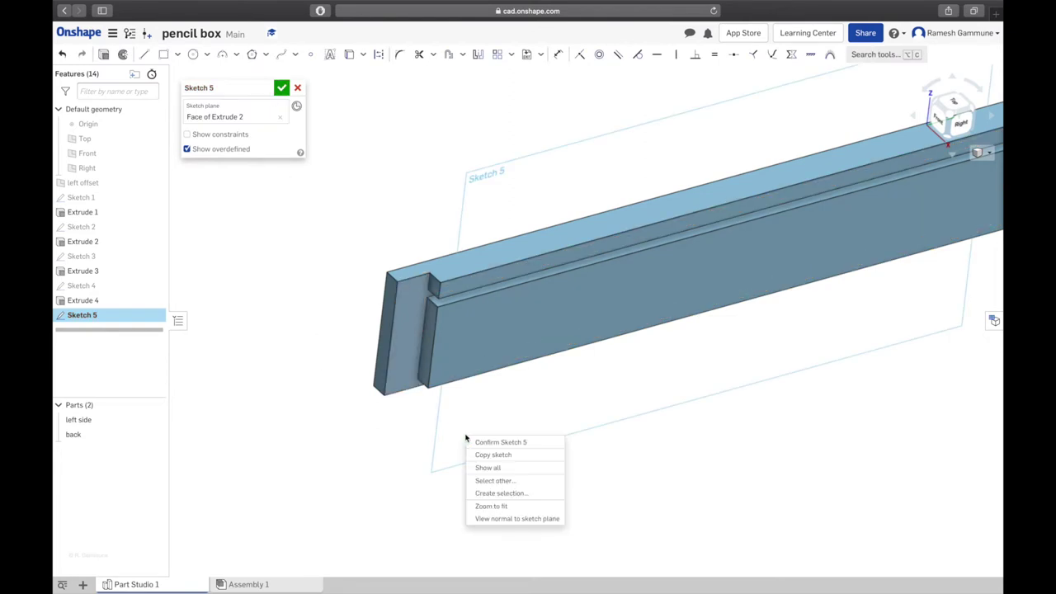
click(550, 521)
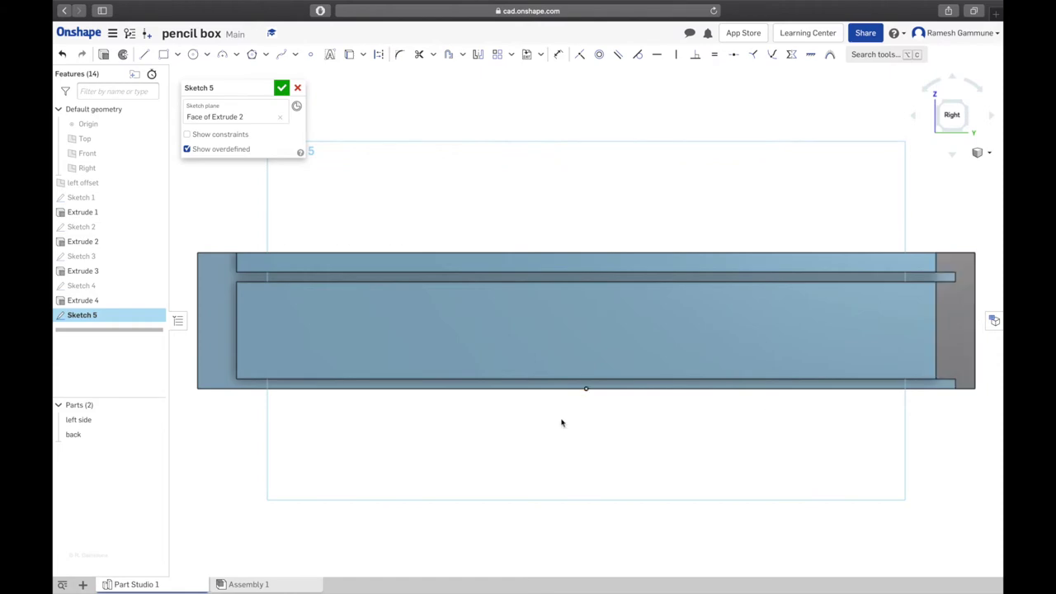
Step: Check the Front part in the PDF drawing and sketch its 12 mm wide end profile, with a lower inner notch about 4.75 by 6.4 mm
key(ctrl+Up)
click(325, 426)
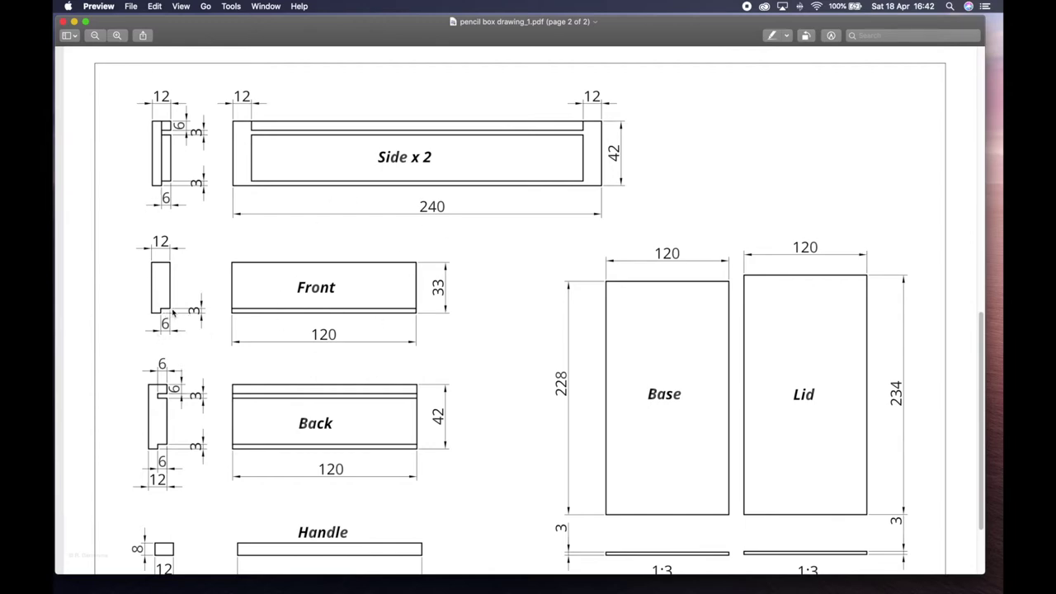
key(ctrl+Up)
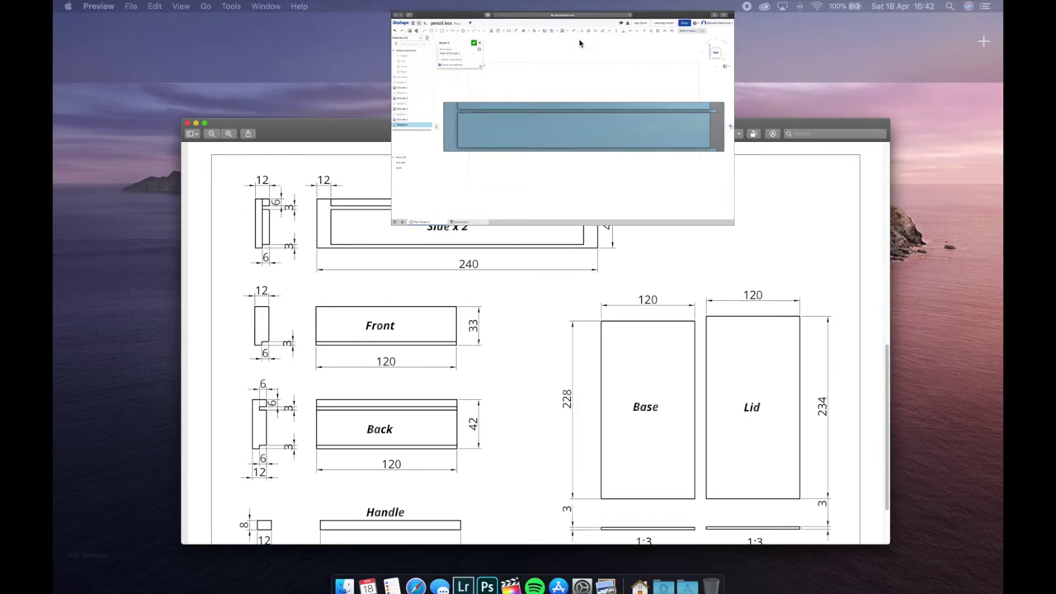
click(580, 42)
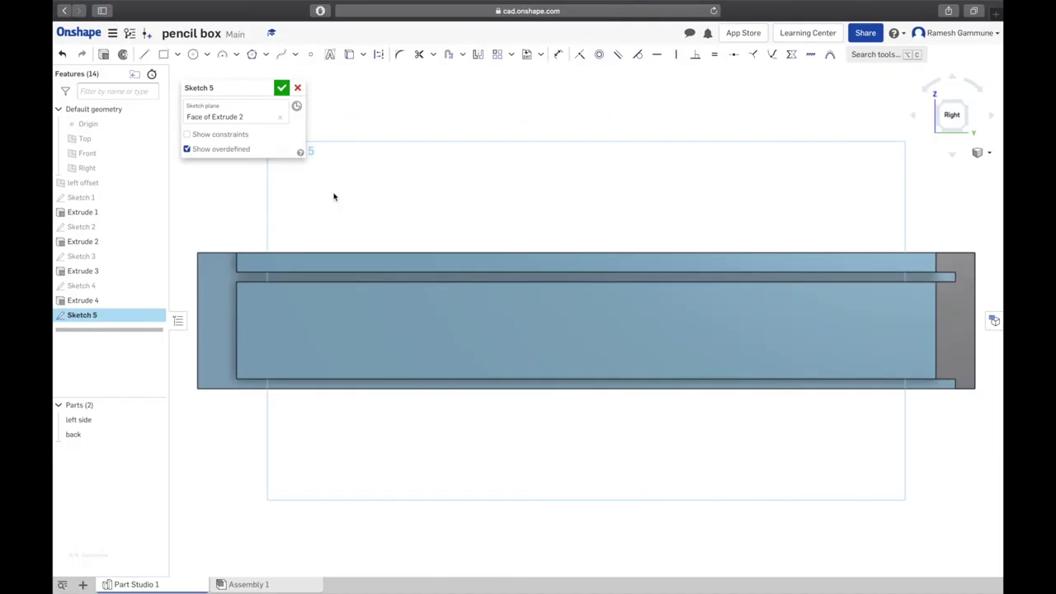
click(144, 54)
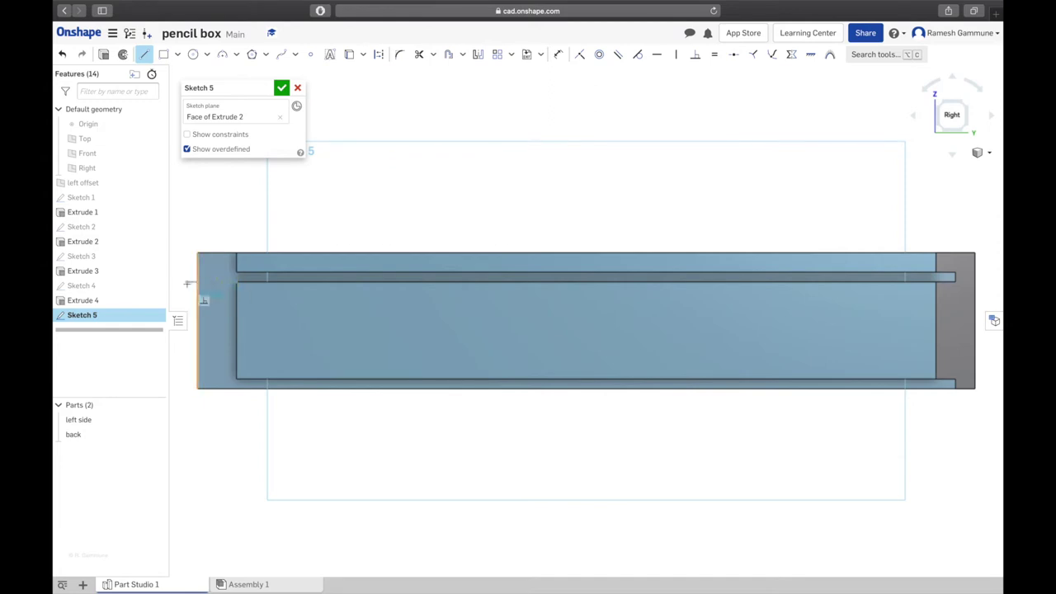
click(197, 282)
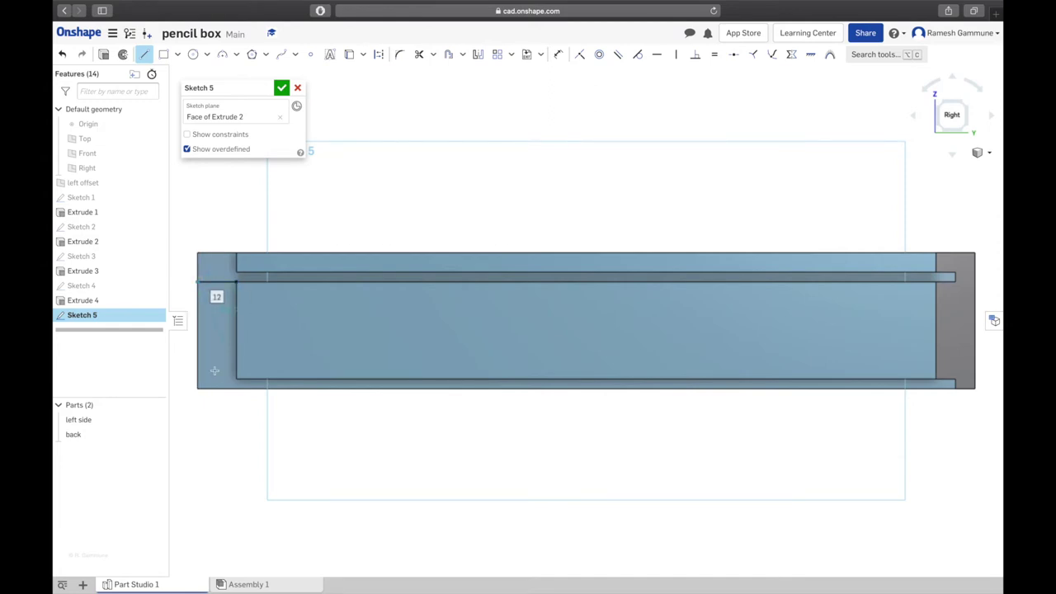
click(199, 388)
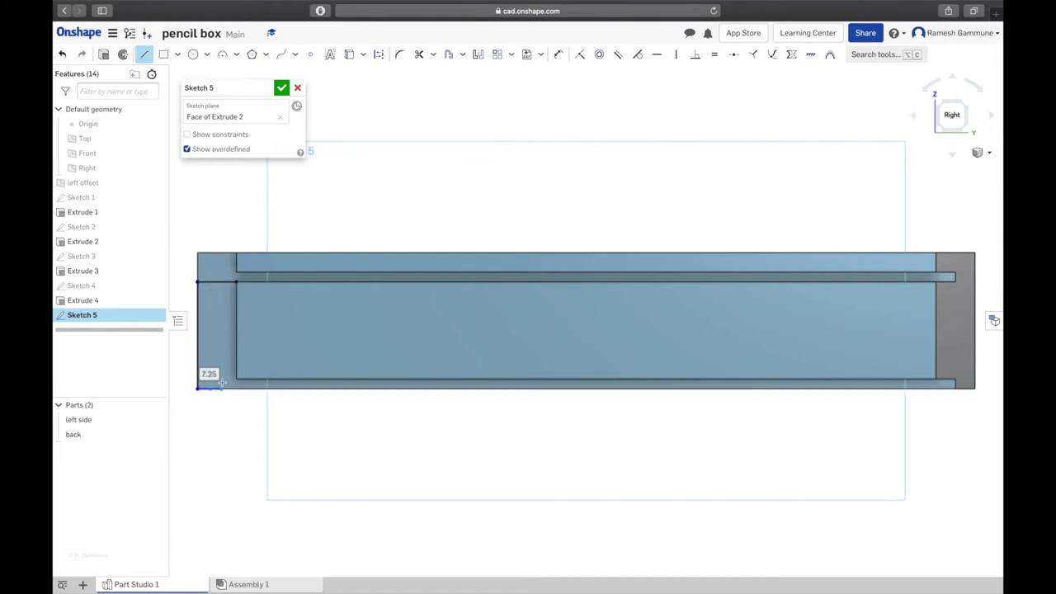
click(223, 368)
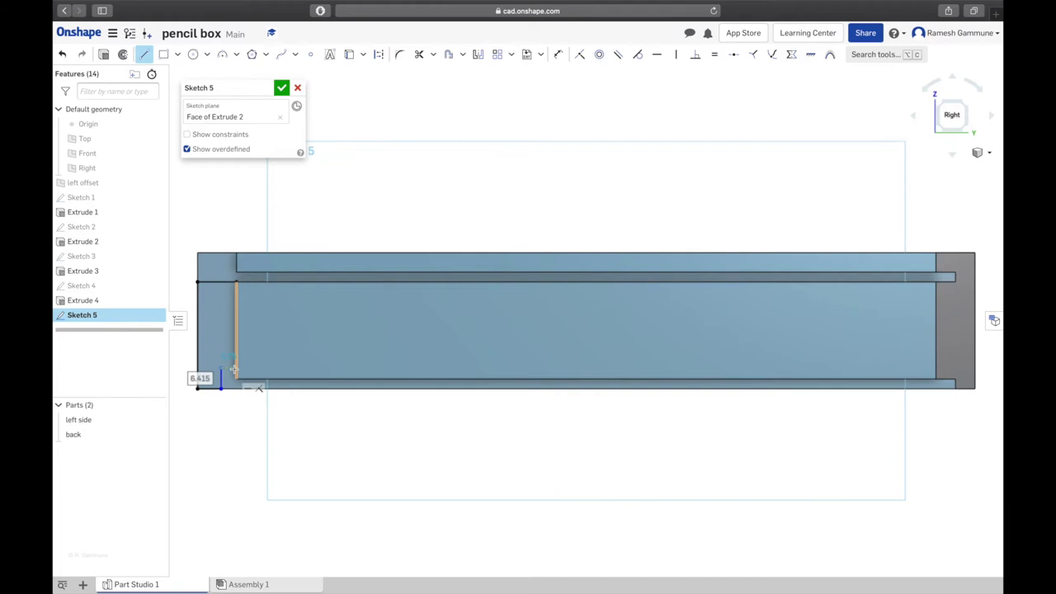
click(235, 369)
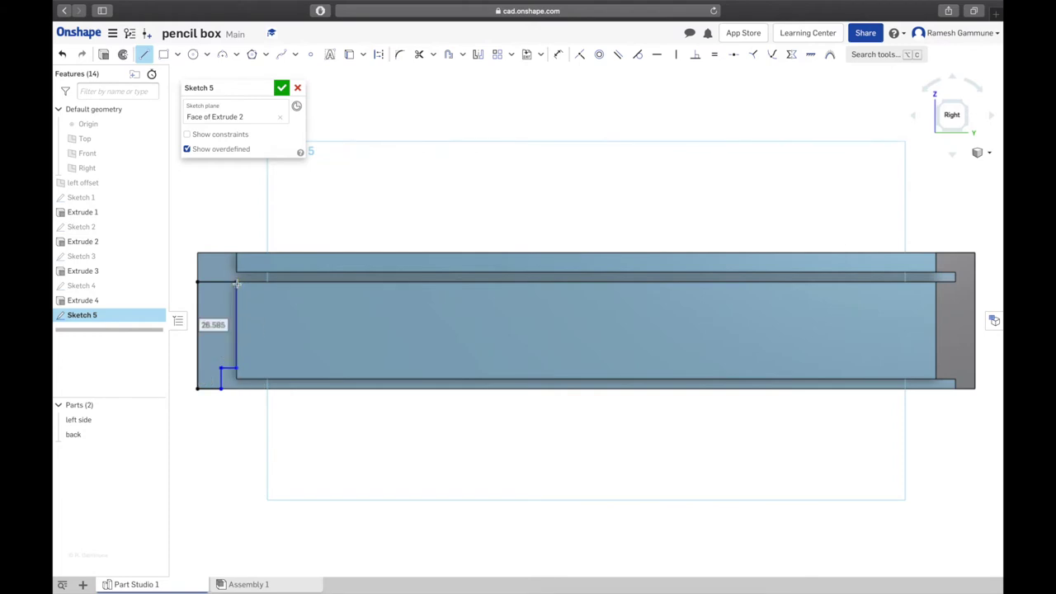
key(Escape)
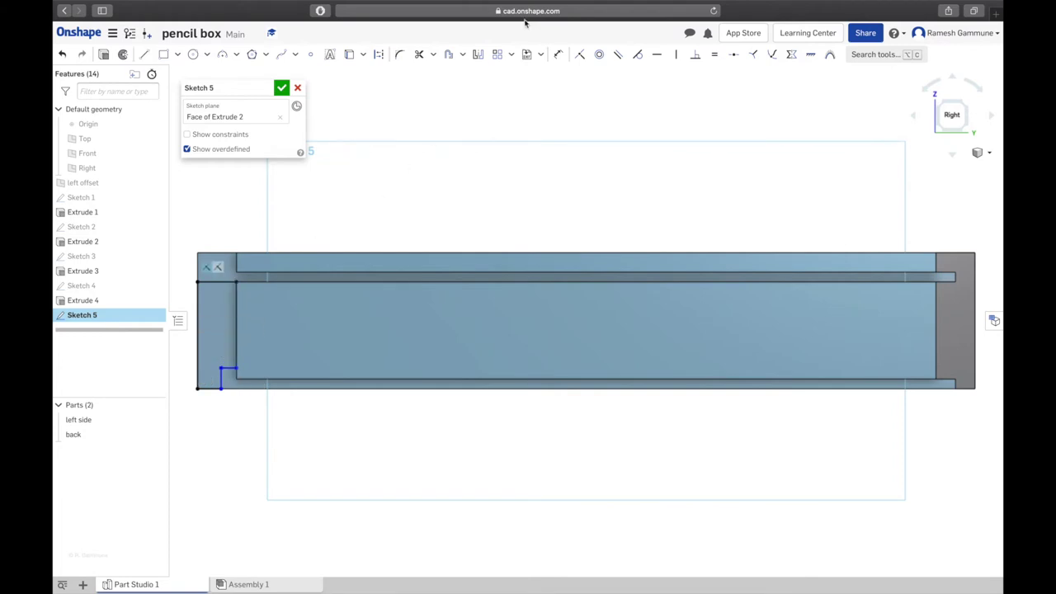
Step: Dimension the notch in the front panel's profile 6 mm wide and 3 mm high, and finish the sketch
click(558, 55)
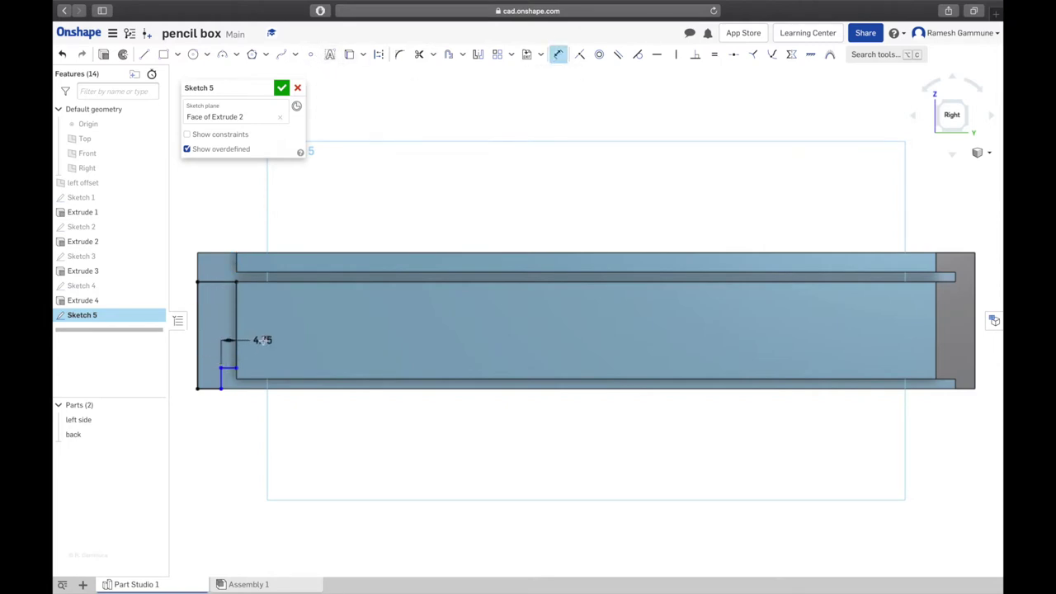
click(260, 341)
text(6)
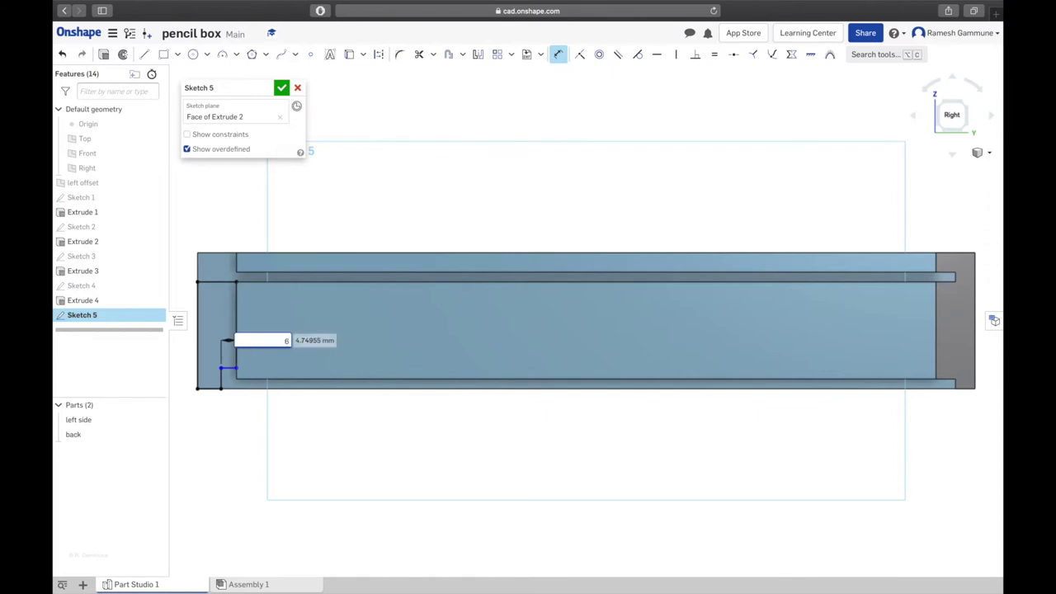
key(Return)
click(216, 378)
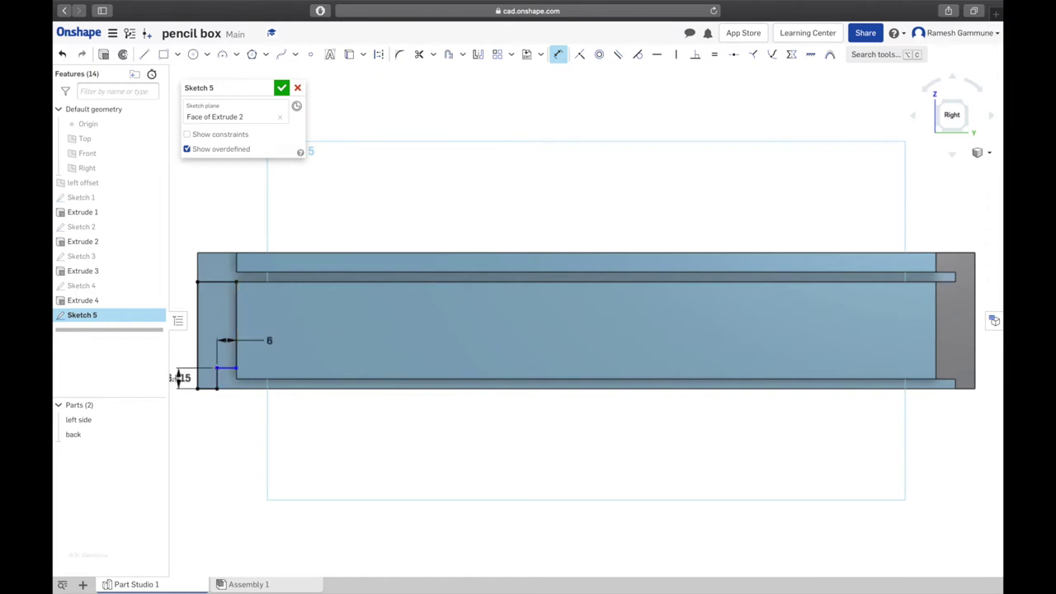
click(175, 378)
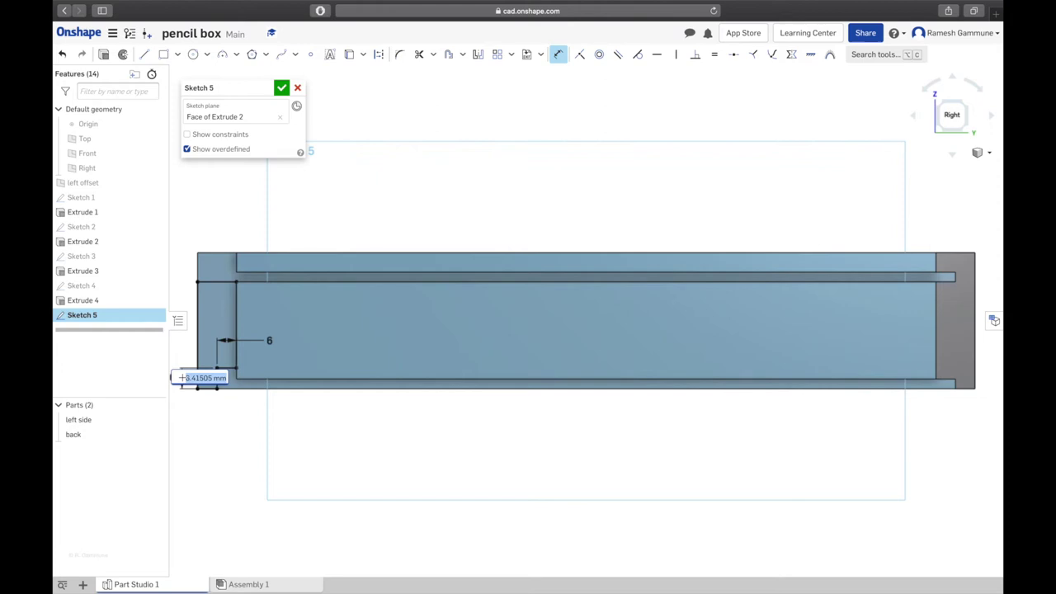
text(1)
key(Return)
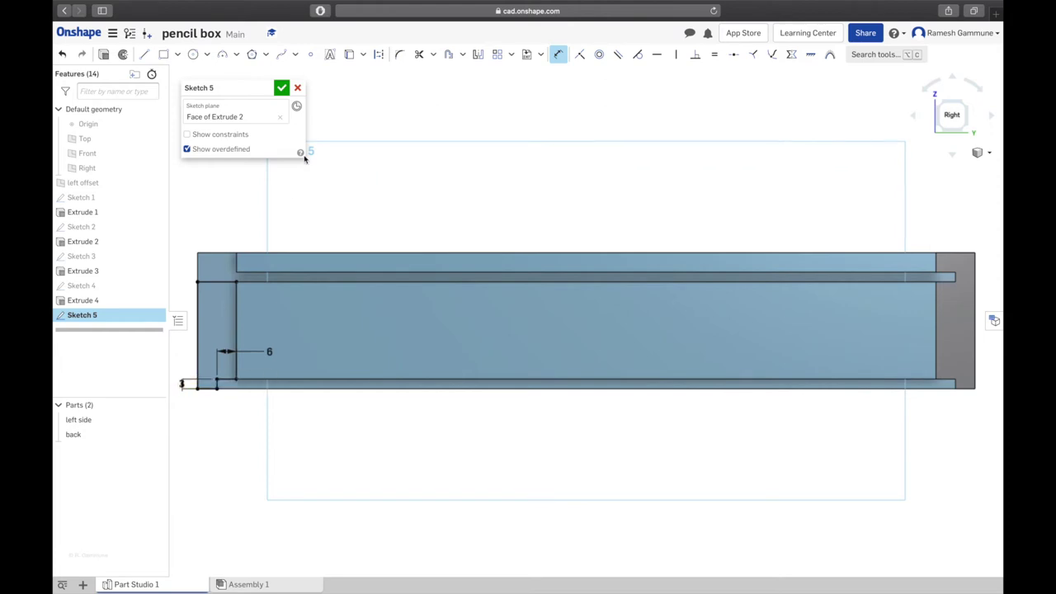
scroll(254, 376, up, 4)
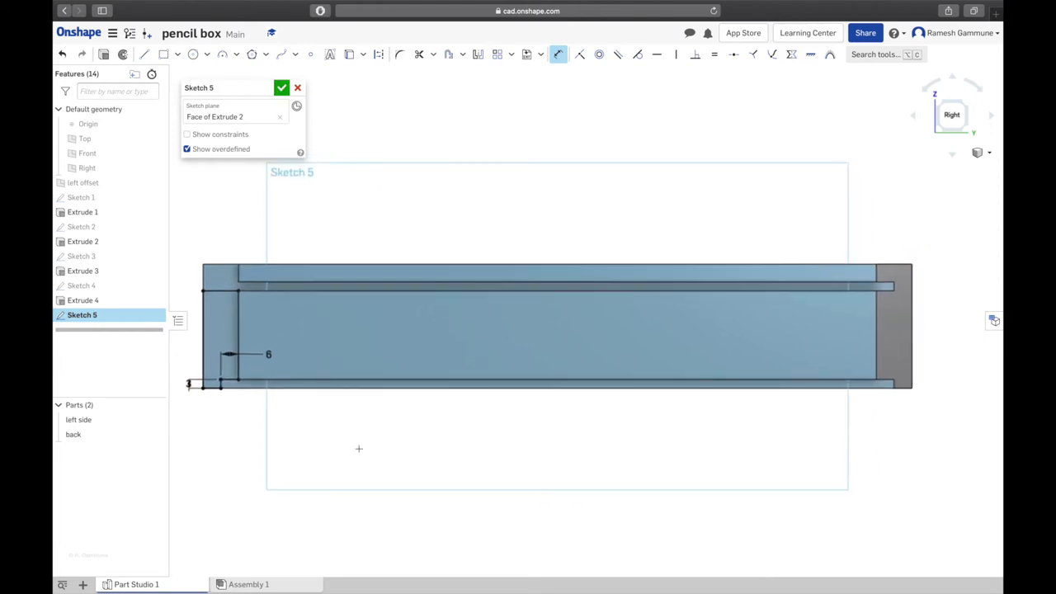
scroll(339, 344, down, 5)
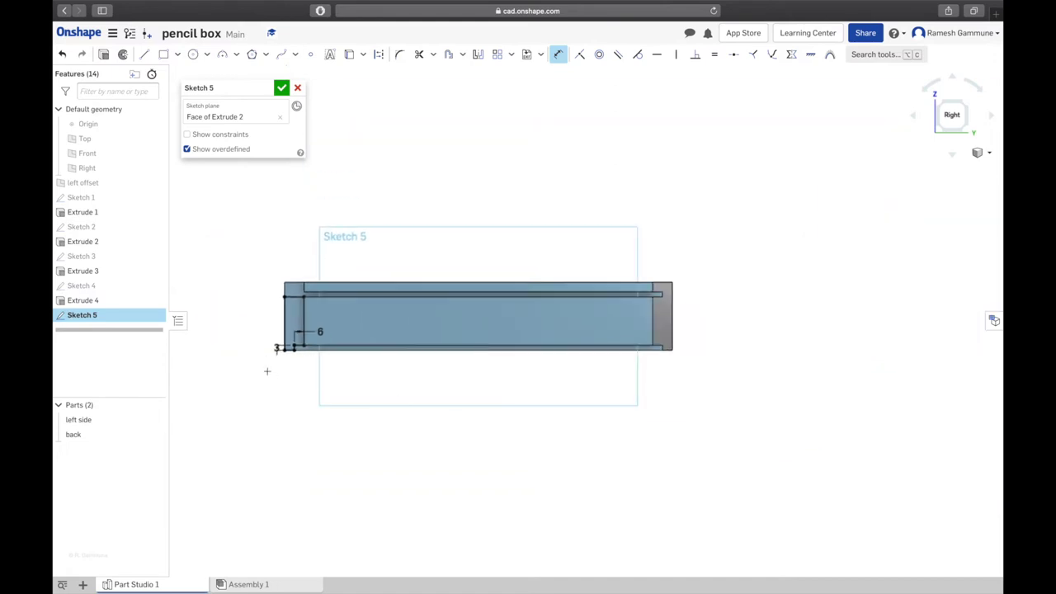
scroll(266, 370, up, 4)
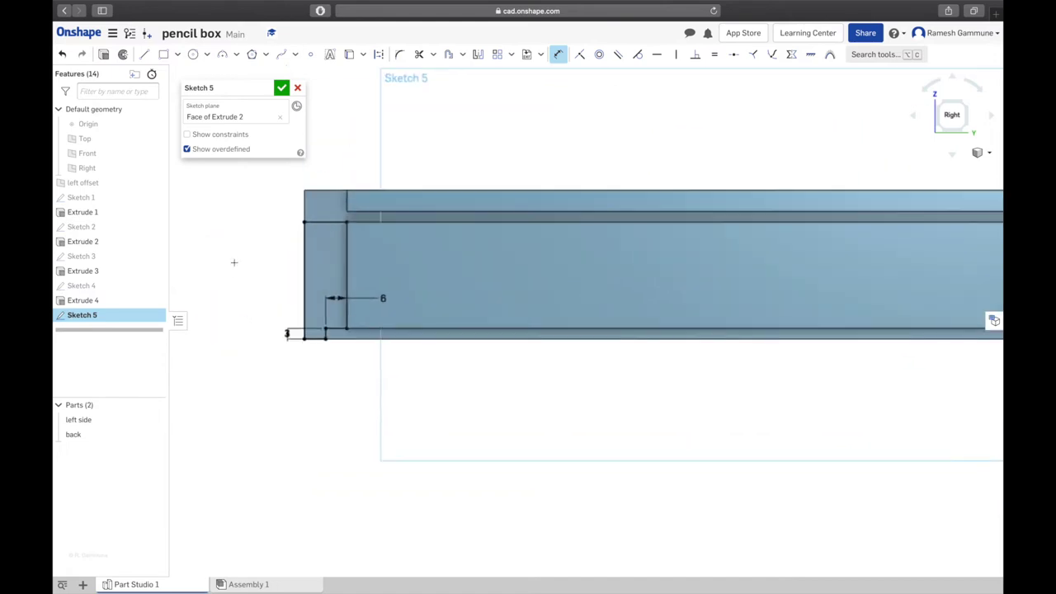
click(281, 88)
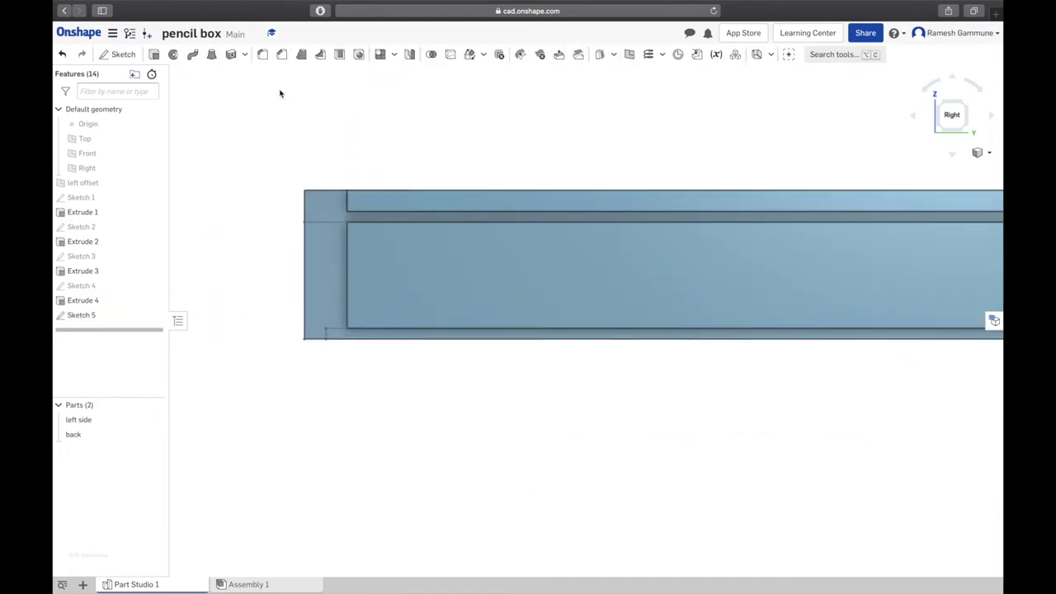
Step: Extrude the front panel's end profile 120 mm as a new solid part, separate from the left side
click(155, 55)
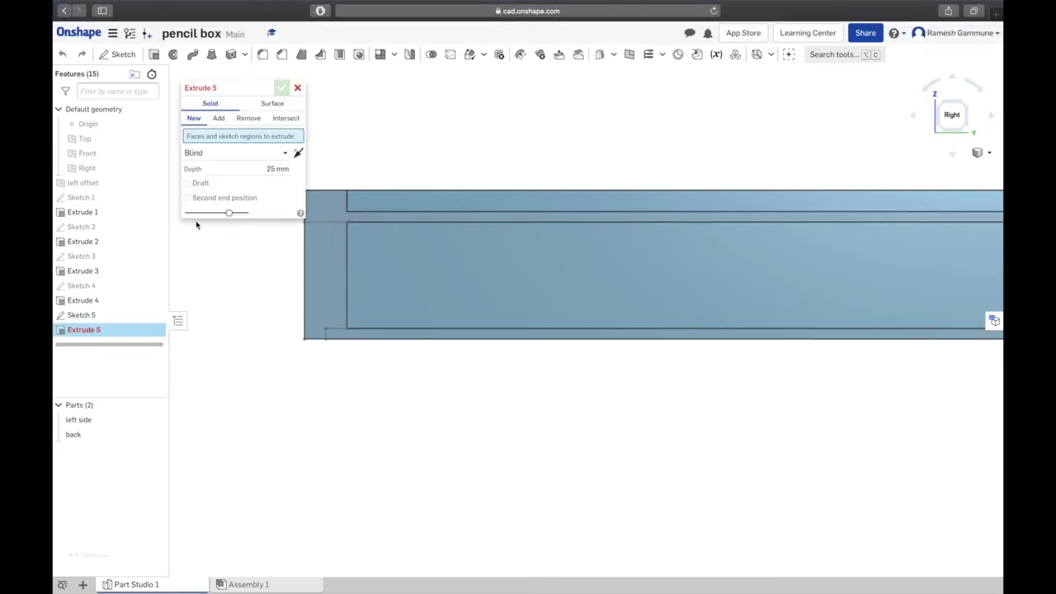
click(76, 314)
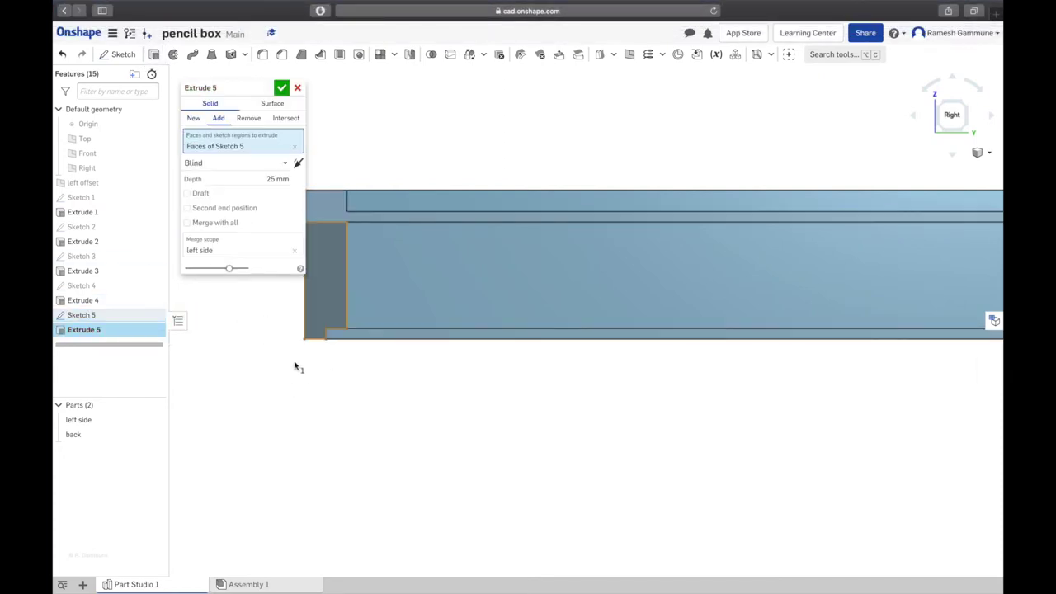
right_drag(300, 361, 325, 401)
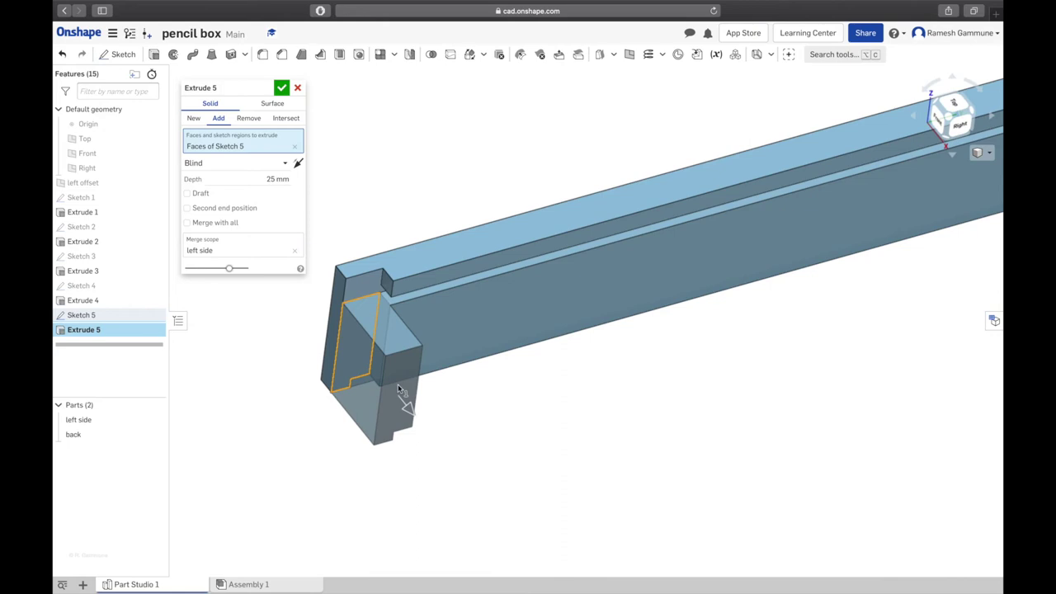
click(195, 119)
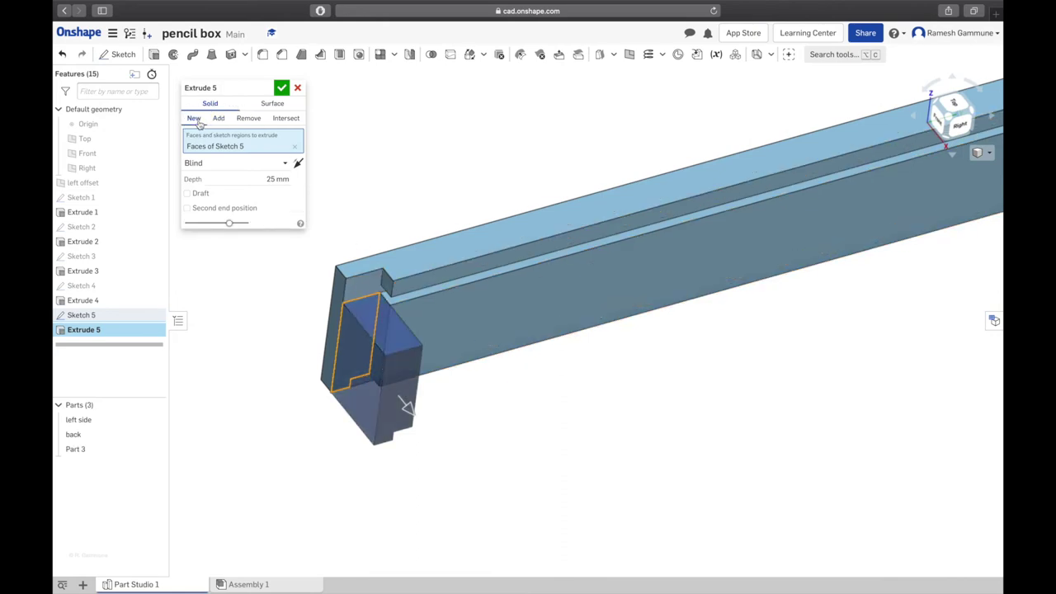
click(266, 178)
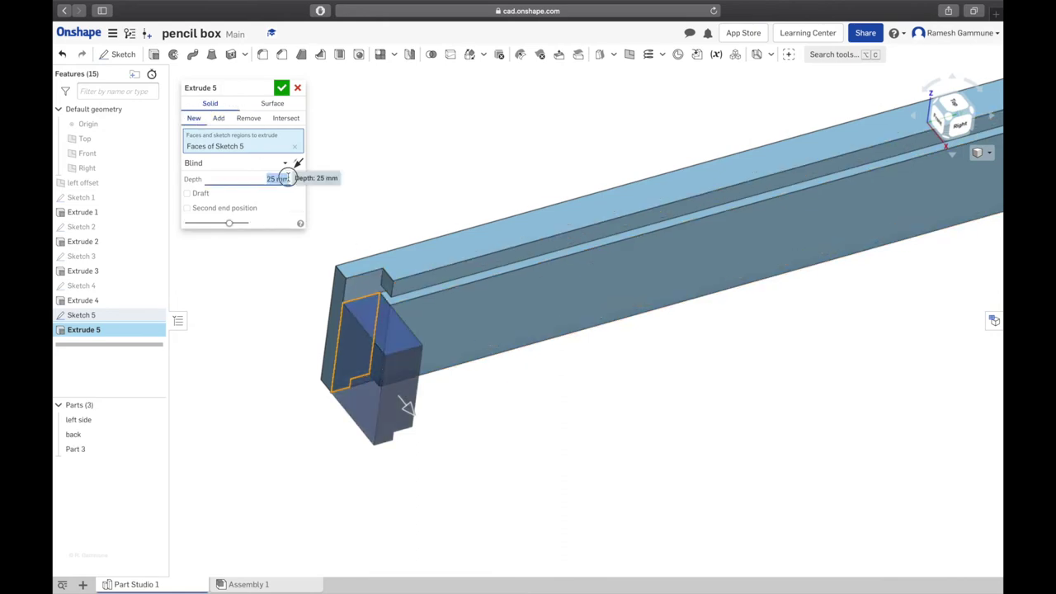
text(120)
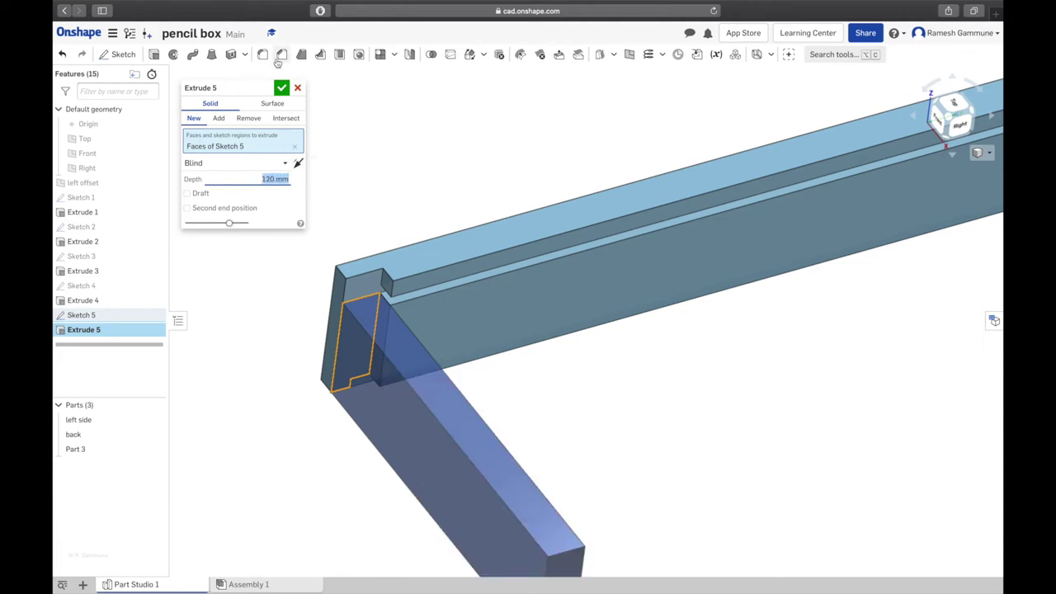
click(283, 88)
Step: Rename the newly extruded panel part as front
scroll(426, 258, down, 5)
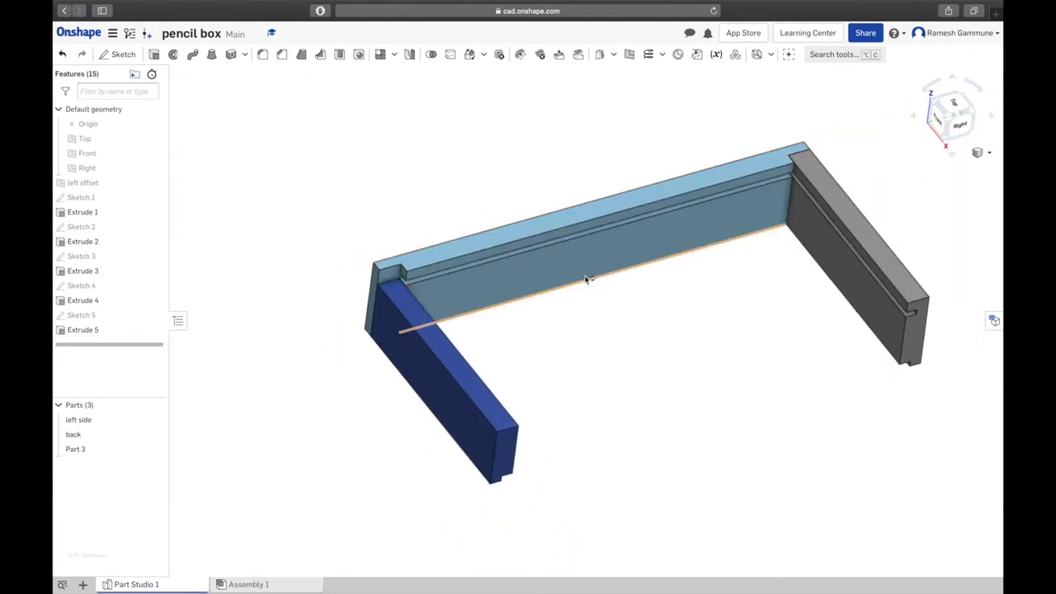
right_click(92, 451)
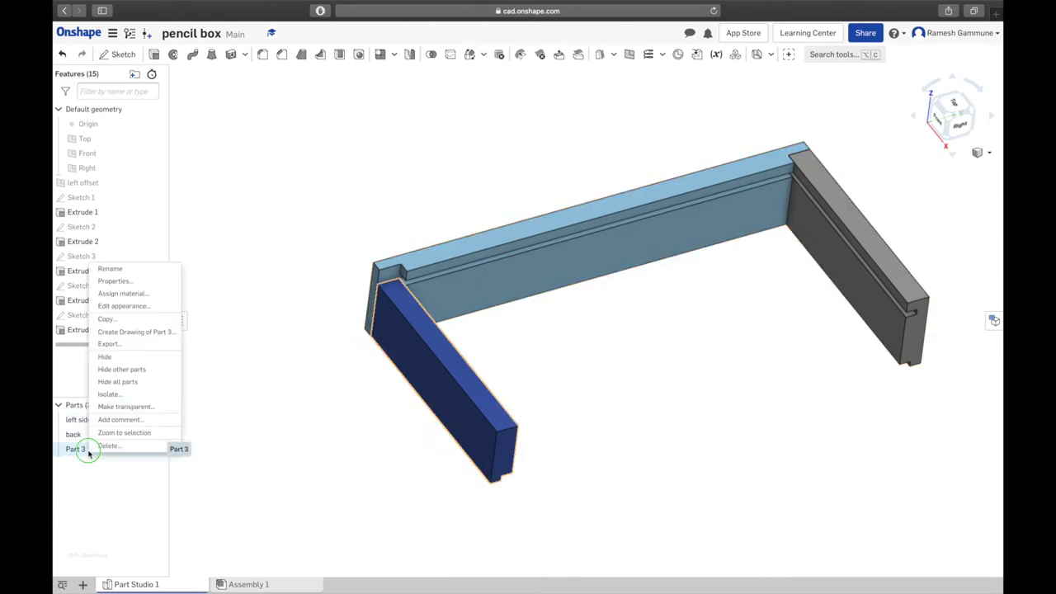
click(145, 273)
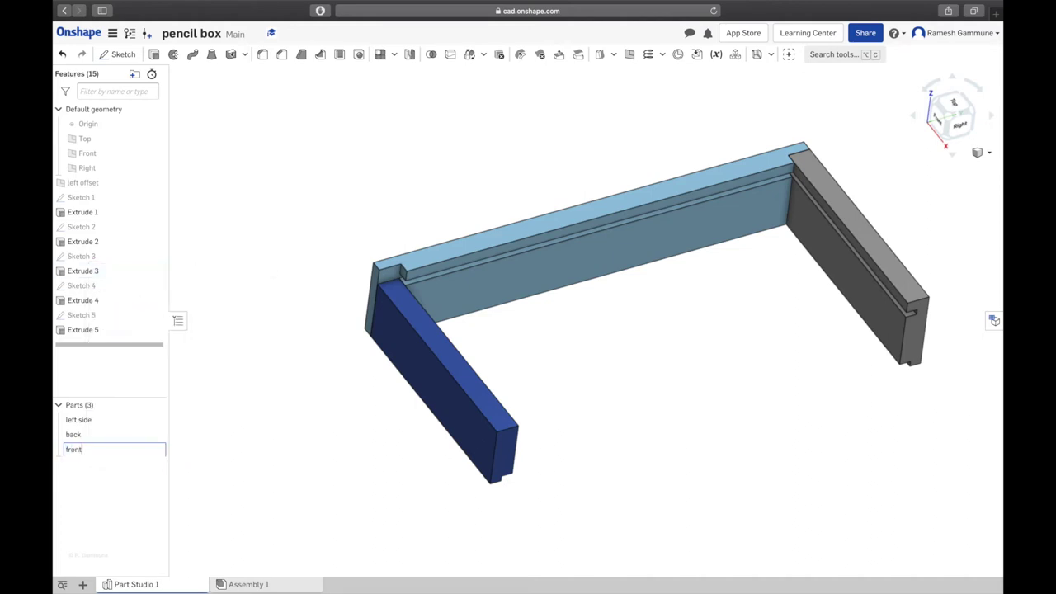
Step: Inspect the rebates on the underside of the three panels and check the Base dimensions in the PDF drawing
right_drag(629, 314, 602, 264)
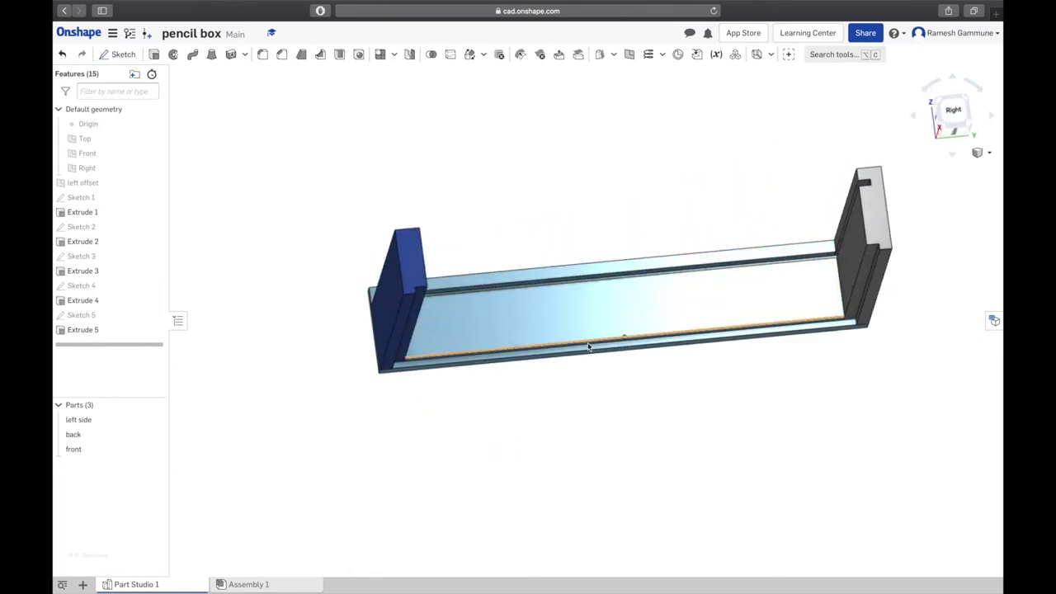
right_drag(587, 314, 646, 332)
right_drag(719, 378, 629, 414)
scroll(565, 459, down, 4)
scroll(976, 497, down, 3)
right_drag(733, 472, 579, 332)
key(ctrl+Up)
click(519, 378)
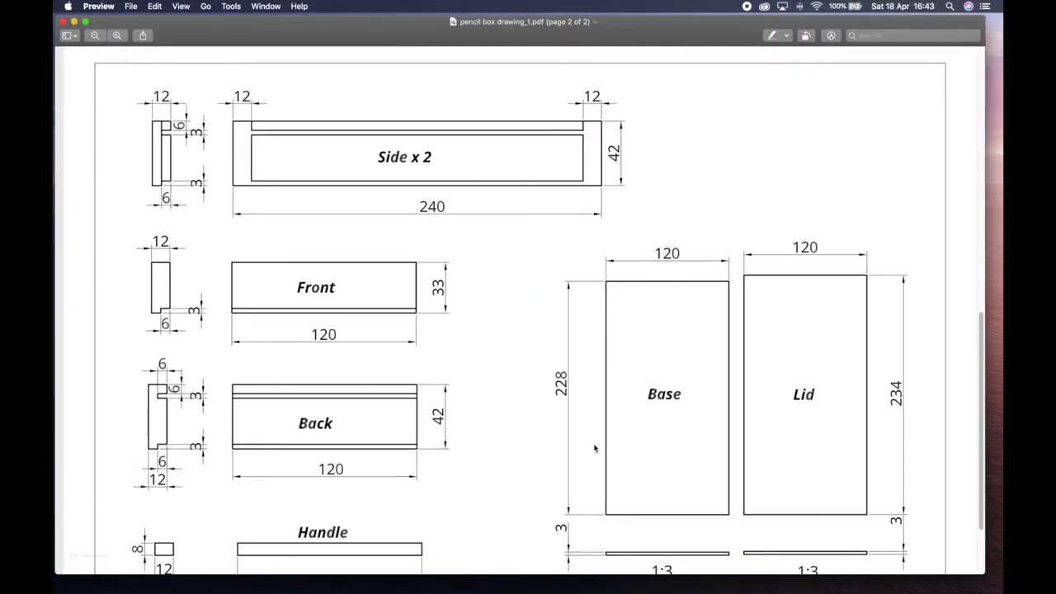
key(ctrl+Up)
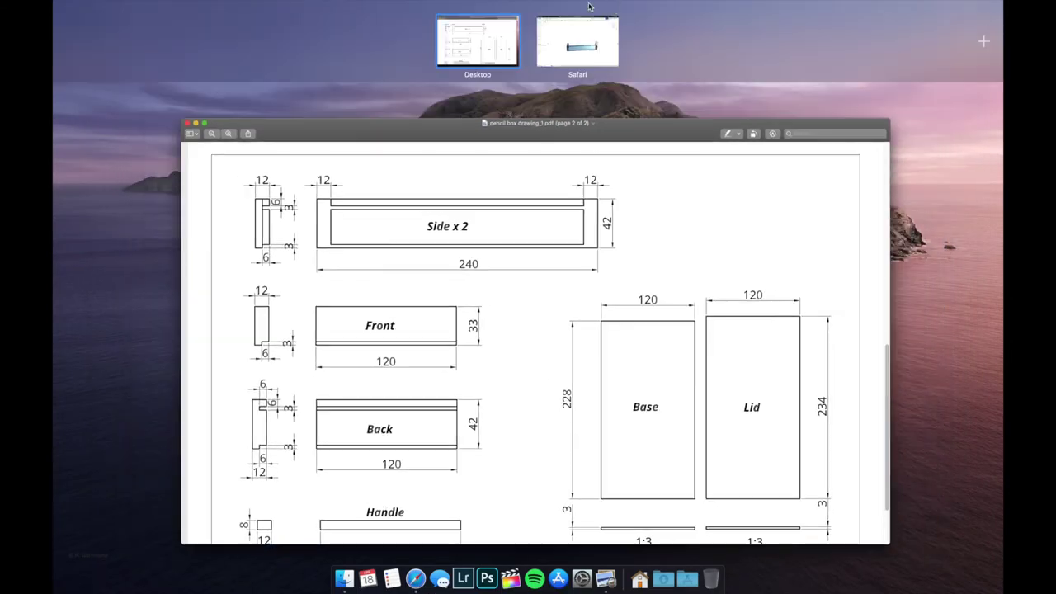
click(578, 40)
Step: Measure the distance between the rebate edges of the front and back panels on the underside, and clear the selection
mouse_move(529, 276)
right_down()
mouse_move(537, 322)
mouse_move(534, 304)
right_up()
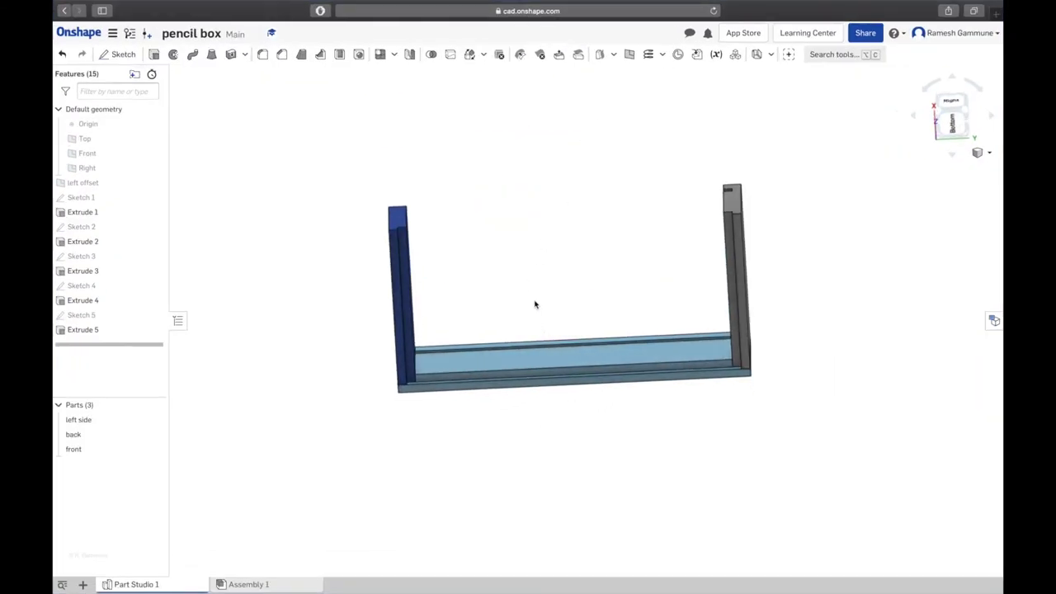
scroll(402, 232, up, 3)
click(398, 241)
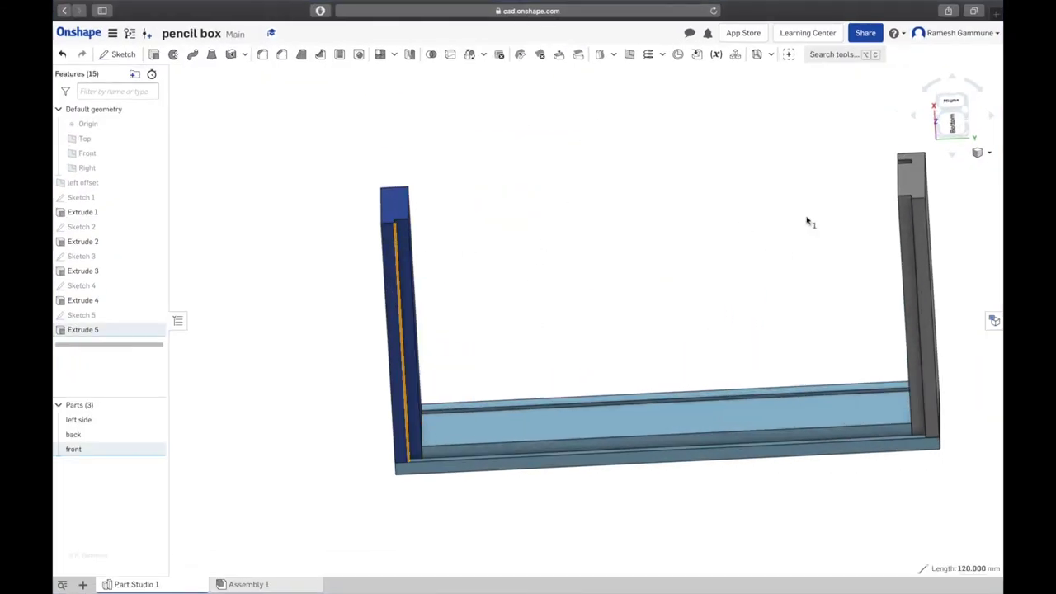
click(909, 212)
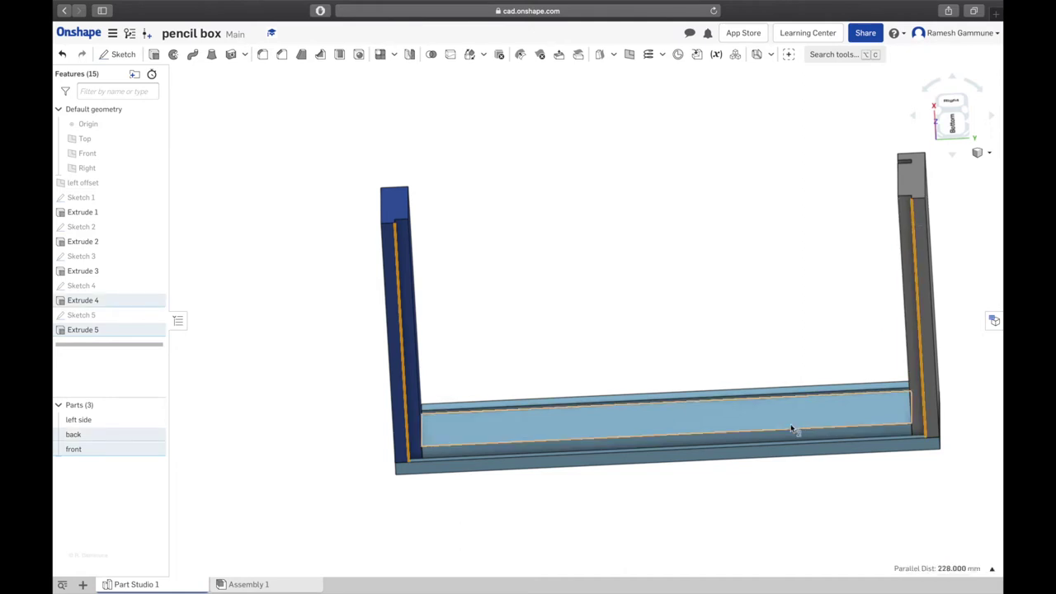
click(275, 309)
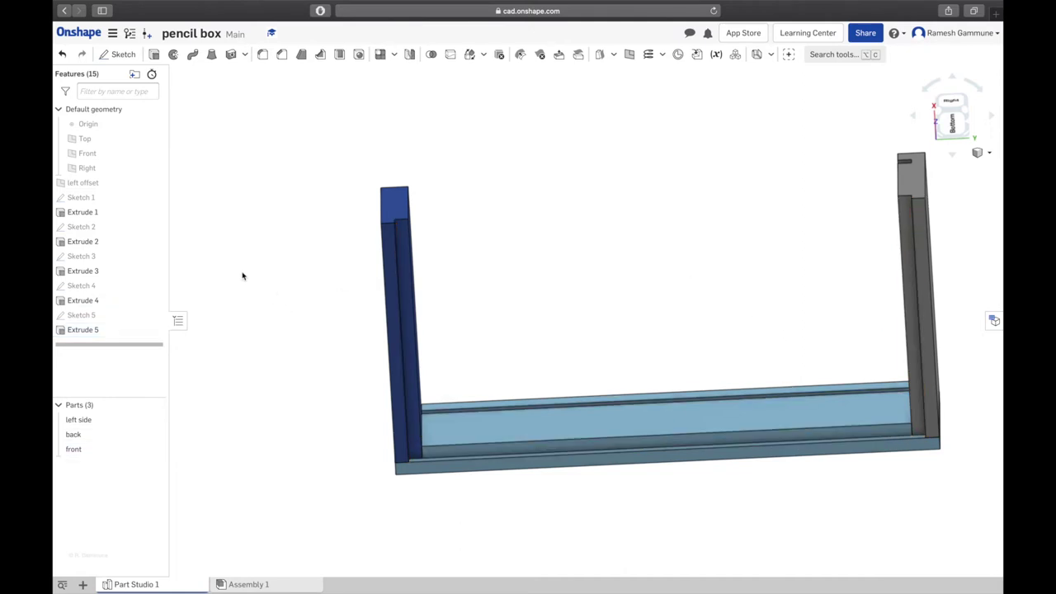
right_drag(243, 276, 243, 278)
scroll(481, 505, up, 5)
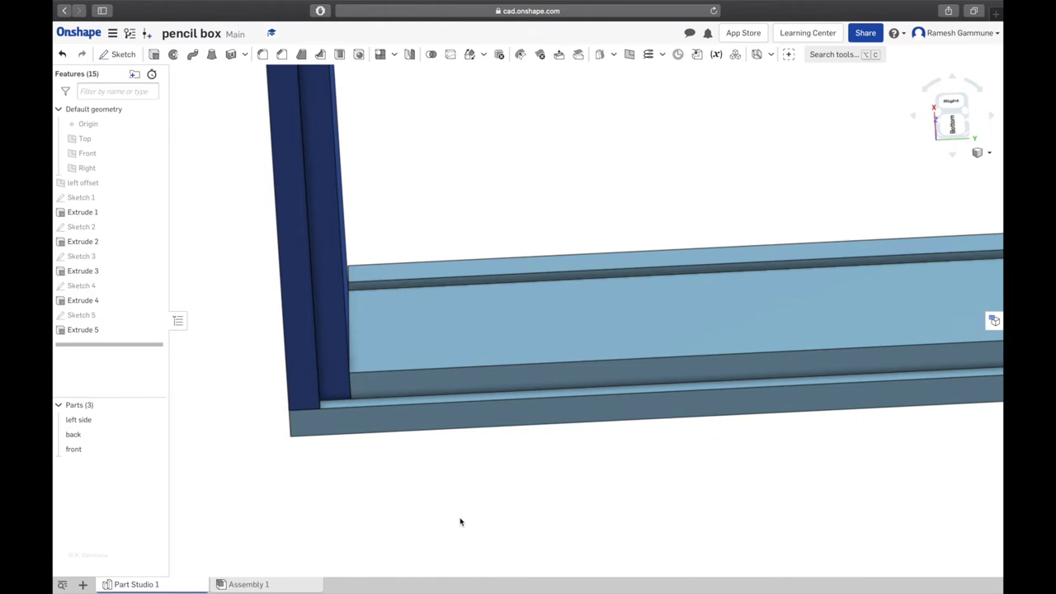
Step: Start a new sketch on the front panel's underside rebate face and view it normal to the sketch plane
scroll(458, 508, down, 2)
click(405, 420)
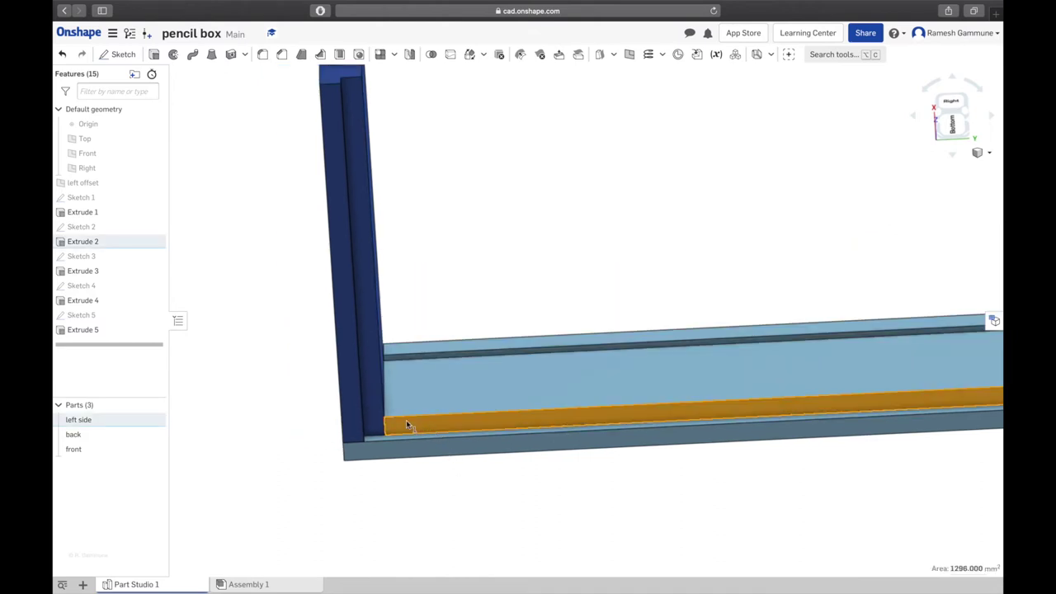
click(354, 429)
click(309, 417)
scroll(684, 417, down, 3)
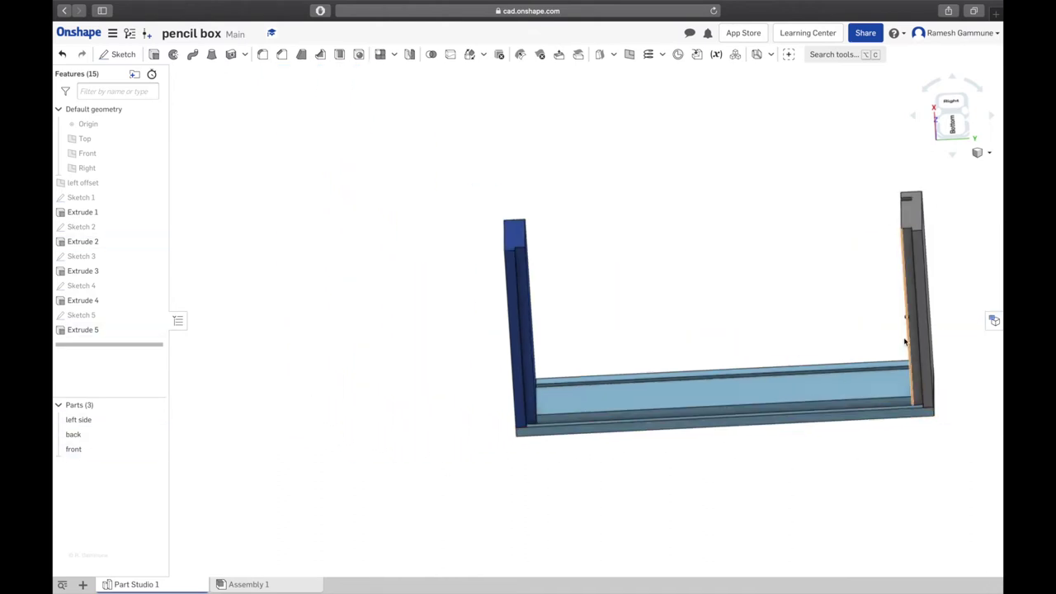
click(100, 58)
scroll(540, 421, up, 4)
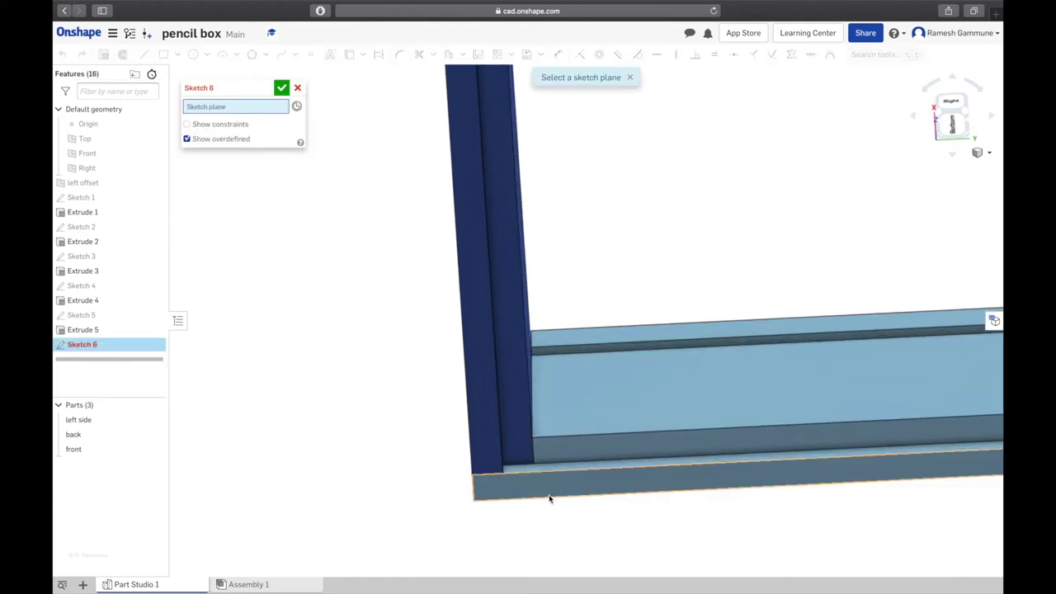
click(490, 365)
right_click(373, 324)
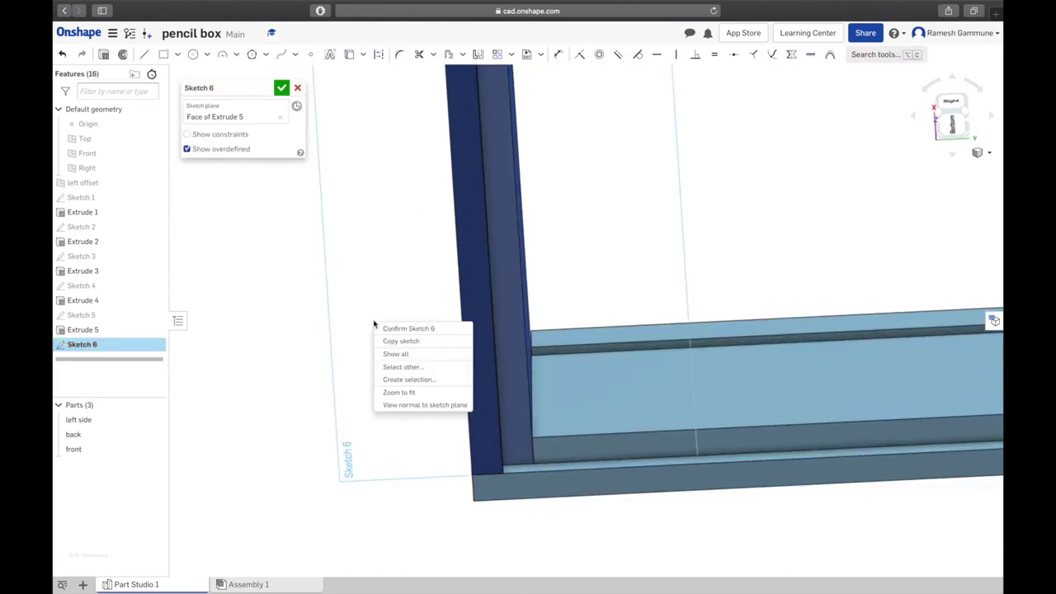
click(405, 404)
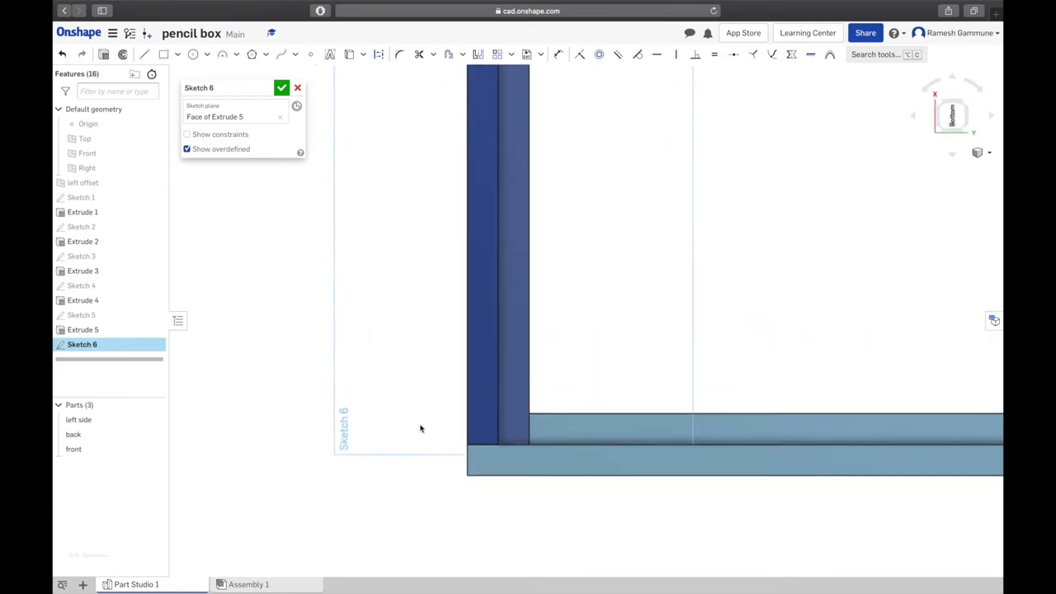
Step: Sketch a corner rectangle about 169 mm by 157 mm from the underside corner where the front panel's rebate meets the left side
scroll(421, 428, down, 1)
scroll(577, 347, down, 1)
scroll(644, 278, down, 1)
scroll(784, 264, down, 2)
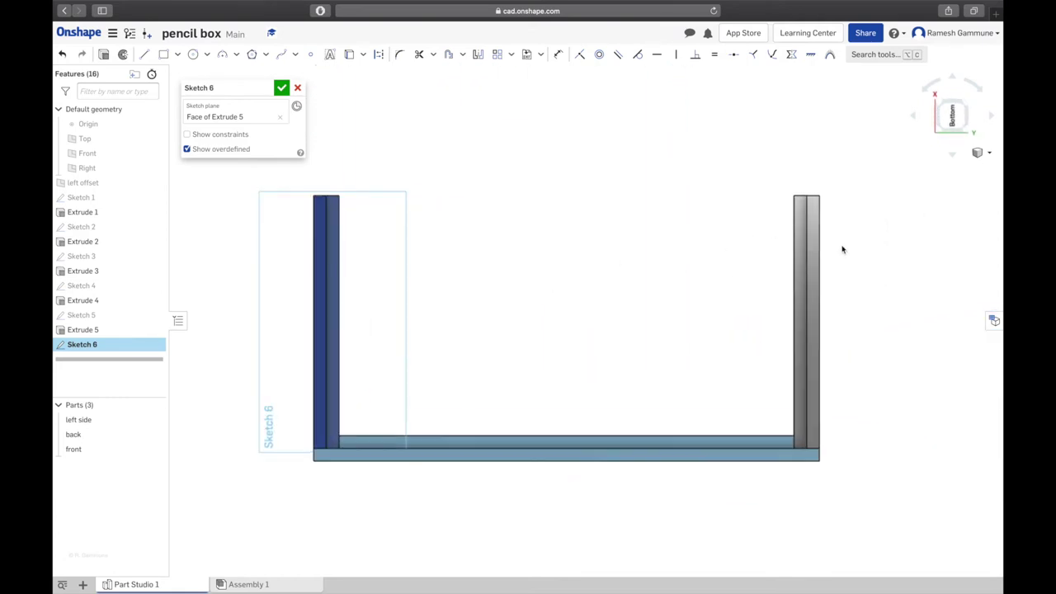
scroll(842, 232, up, 1)
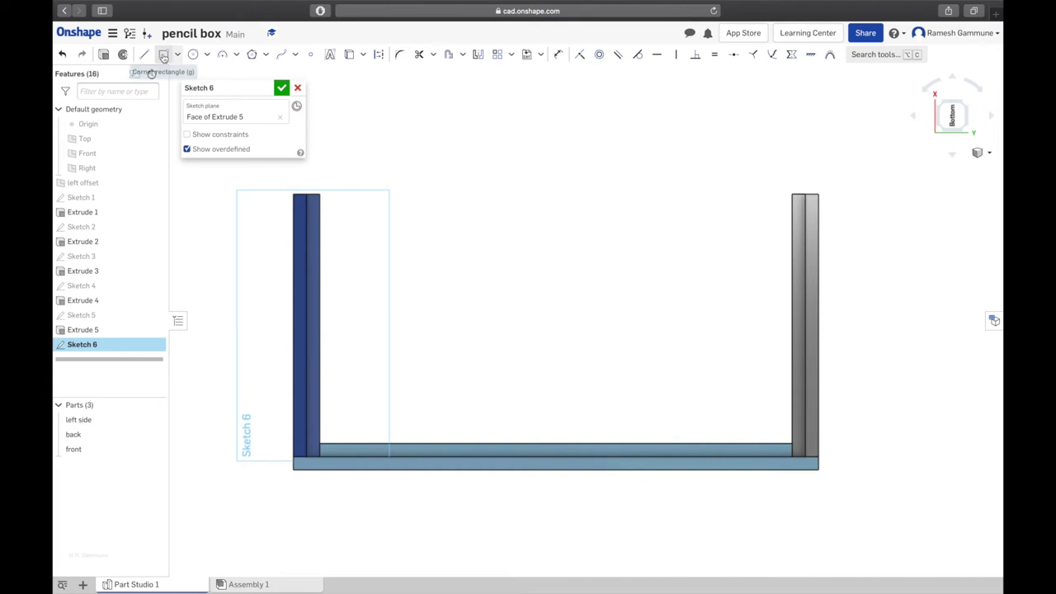
click(163, 53)
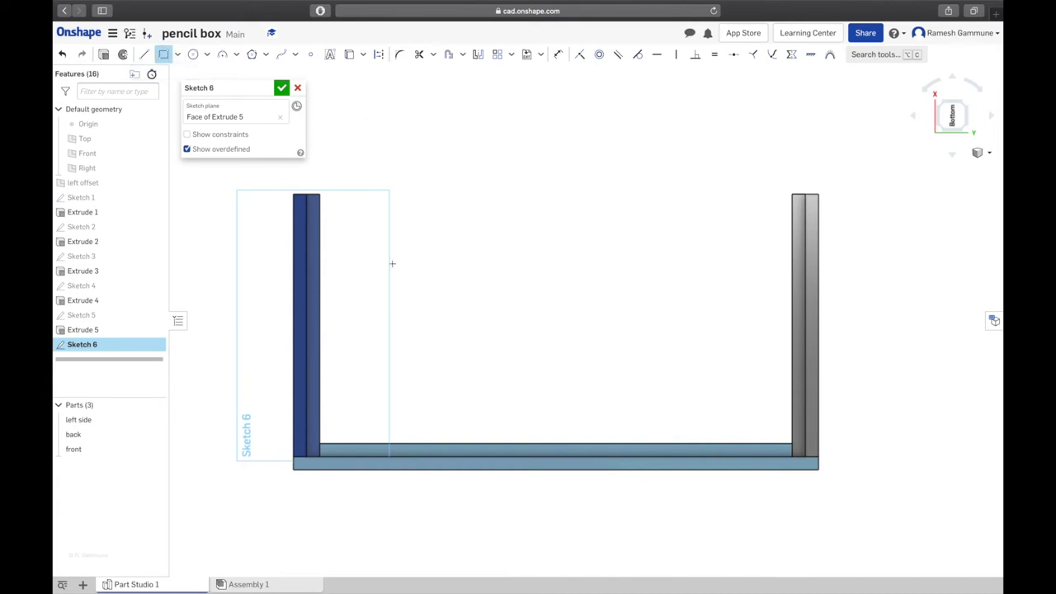
click(306, 456)
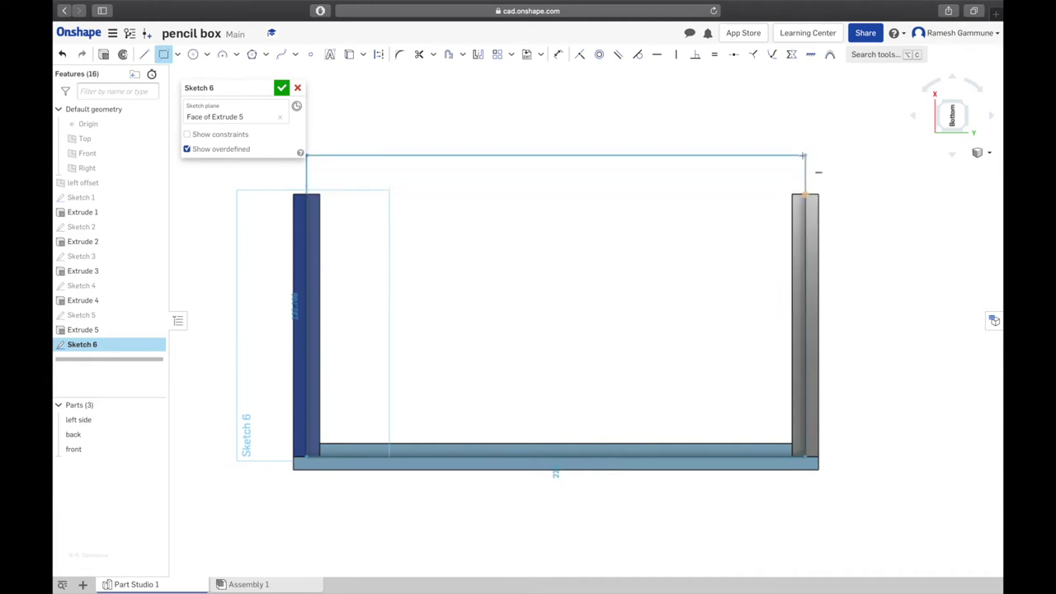
click(676, 114)
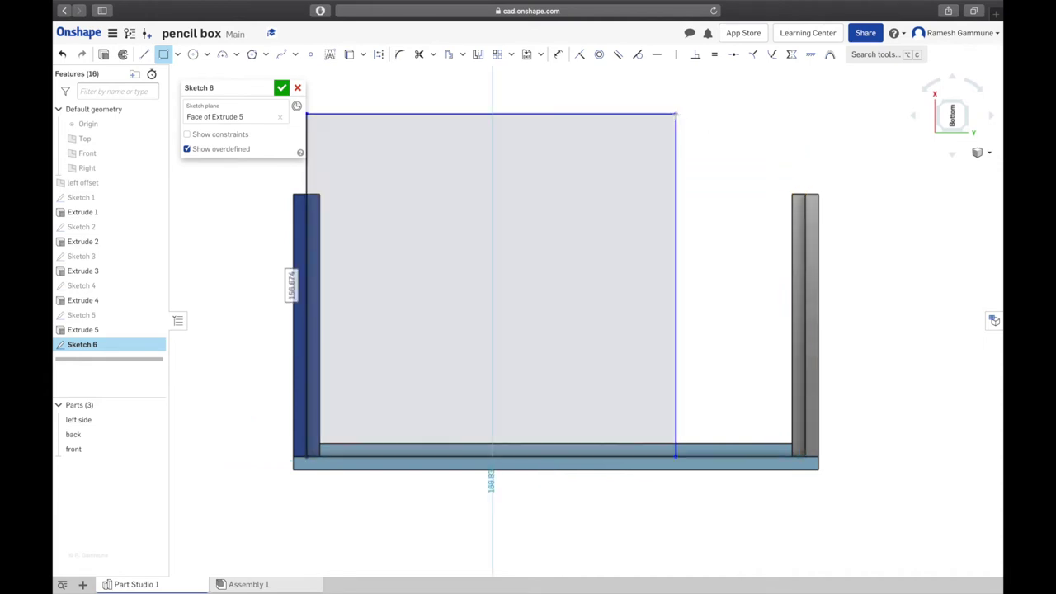
key(Escape)
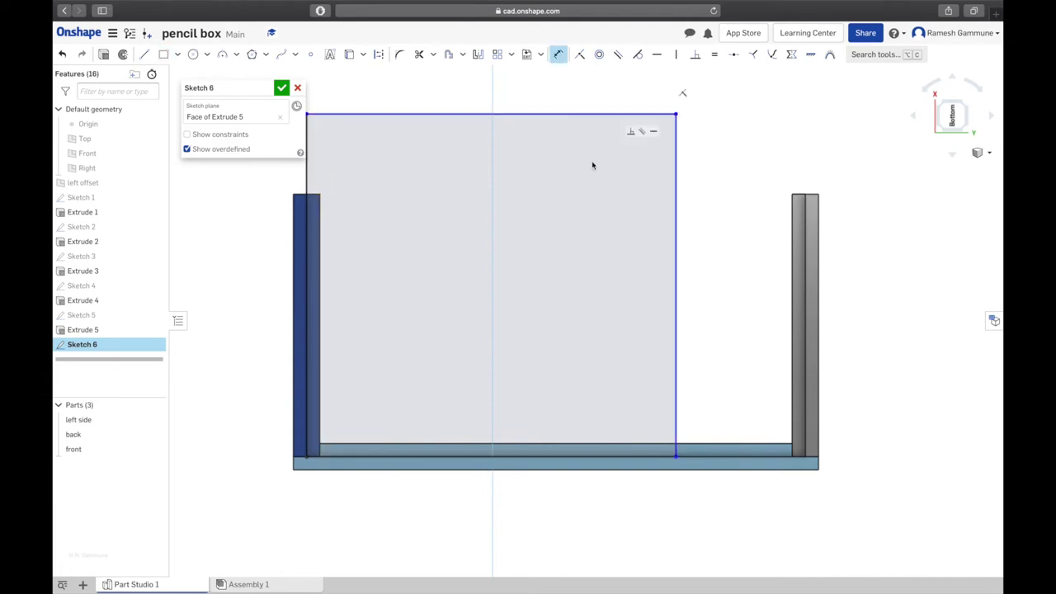
Step: Check the Base length in the PDF drawing and dimension the rectangle's front-to-back length as 228 mm
key(ctrl+Up)
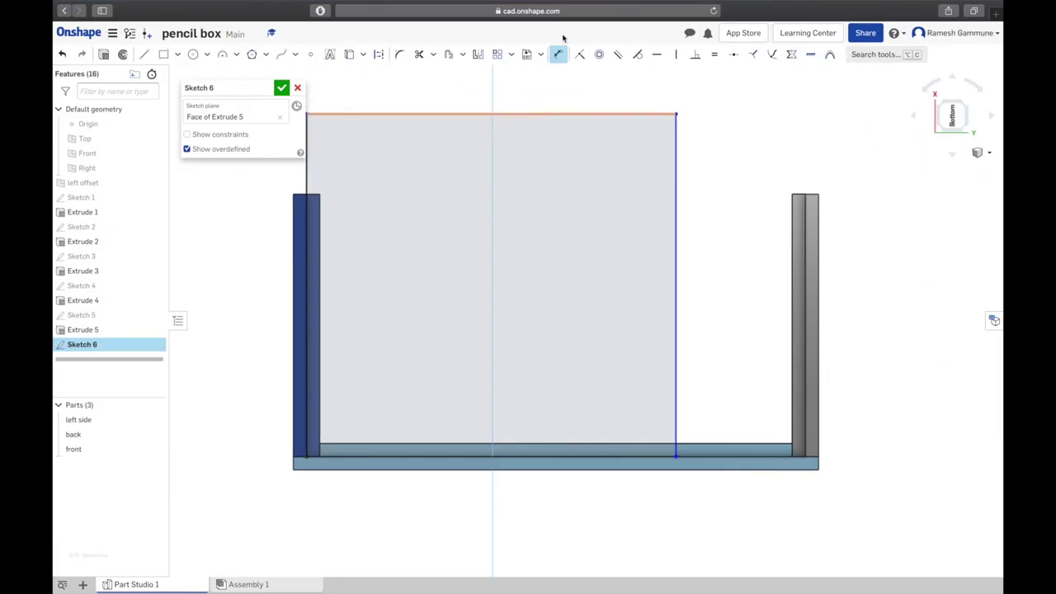
click(566, 34)
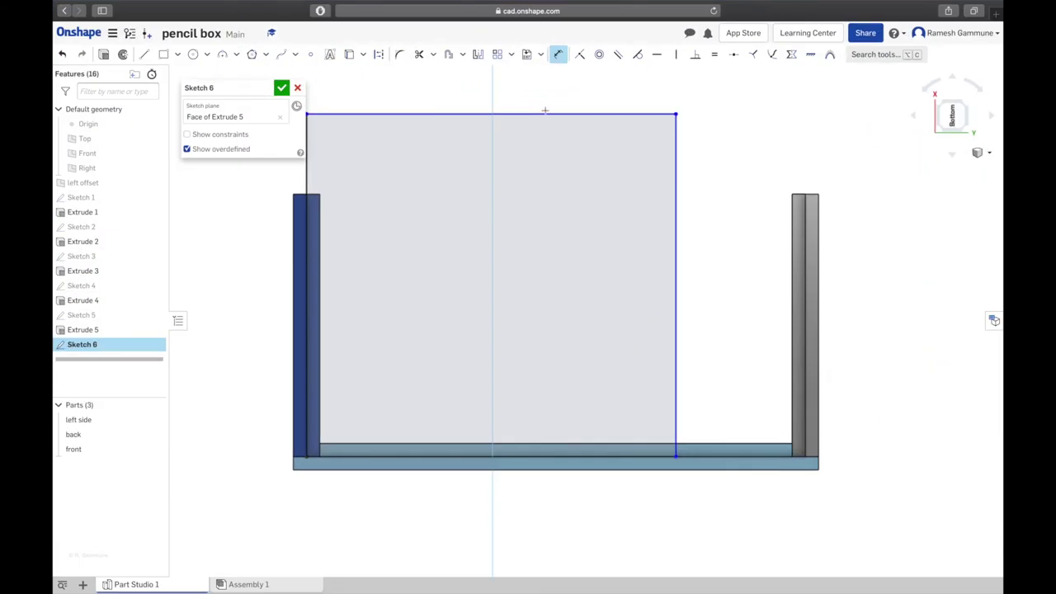
click(544, 113)
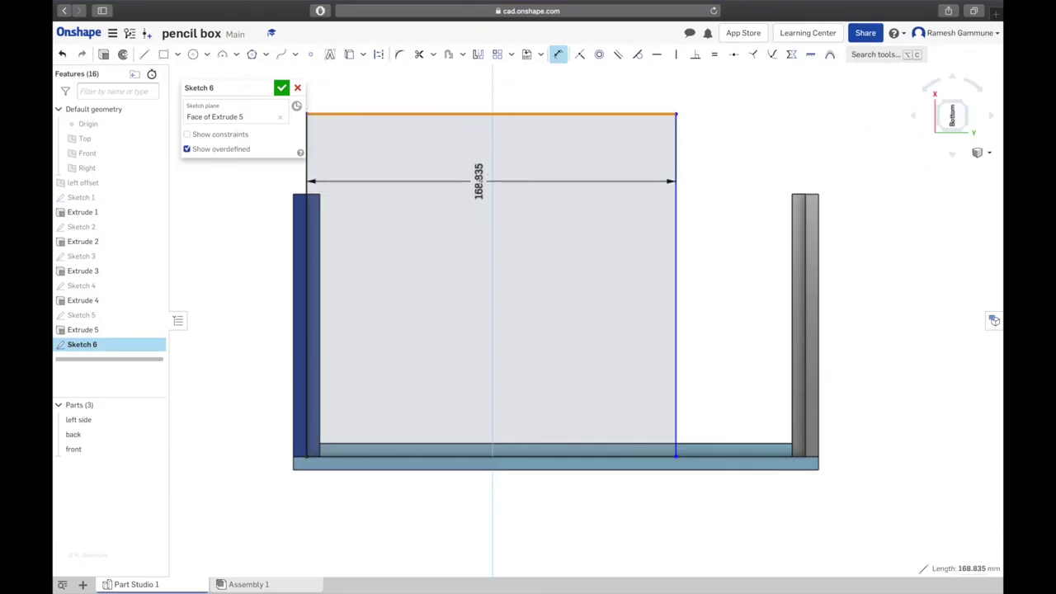
click(480, 180)
text(22)
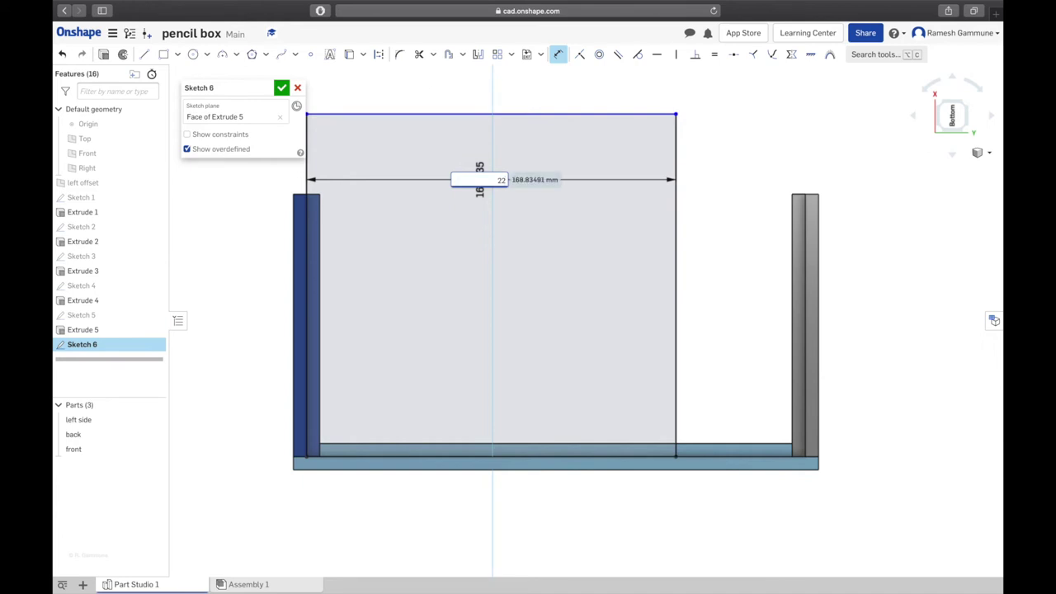
text(8)
key(Return)
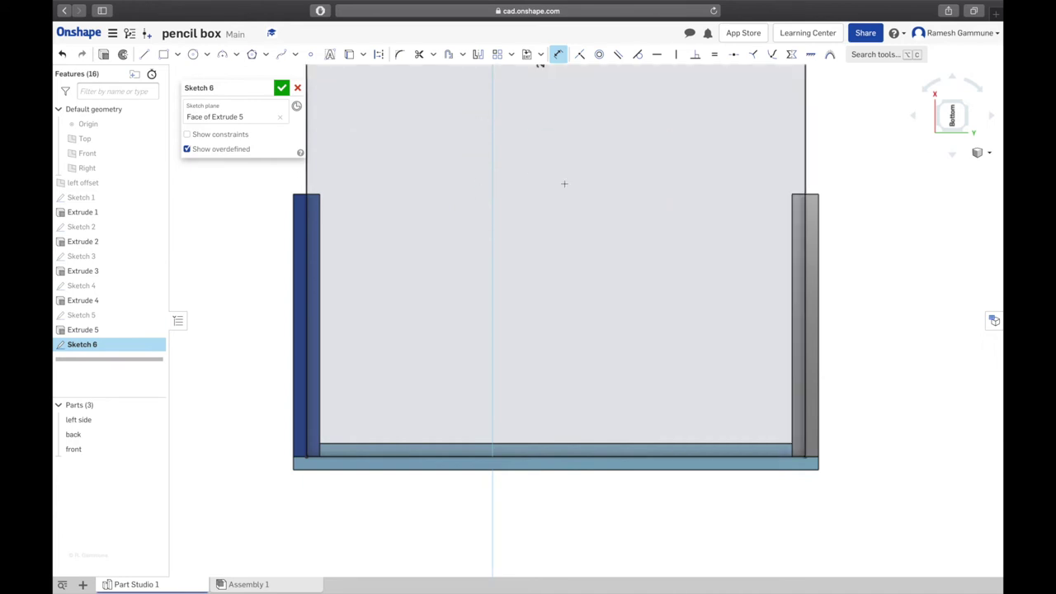
Step: Dimension the base rectangle's other side as 120 mm and finish the sketch
scroll(564, 183, down, 5)
click(443, 164)
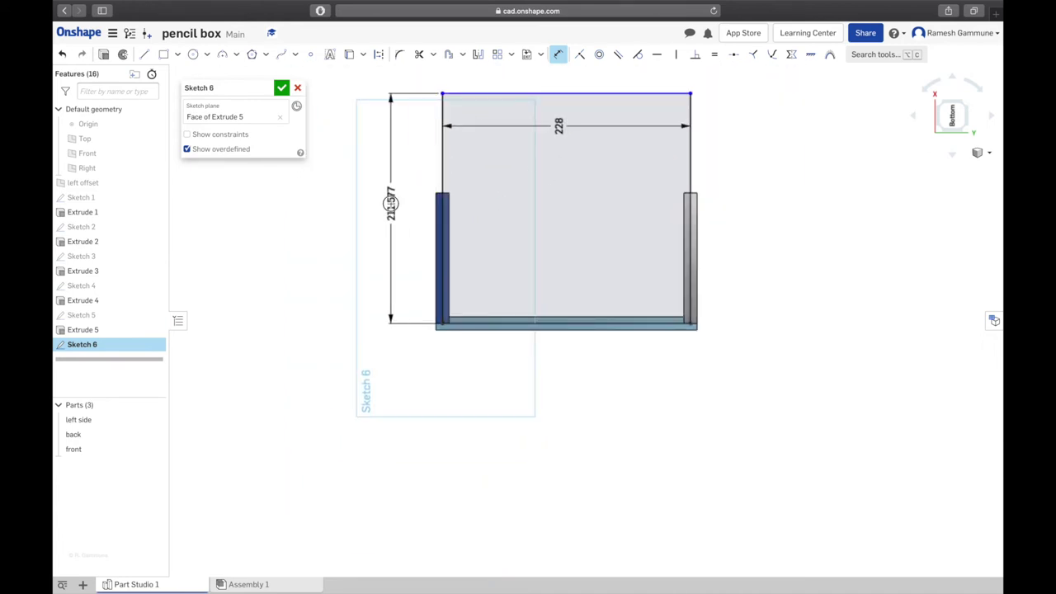
click(391, 202)
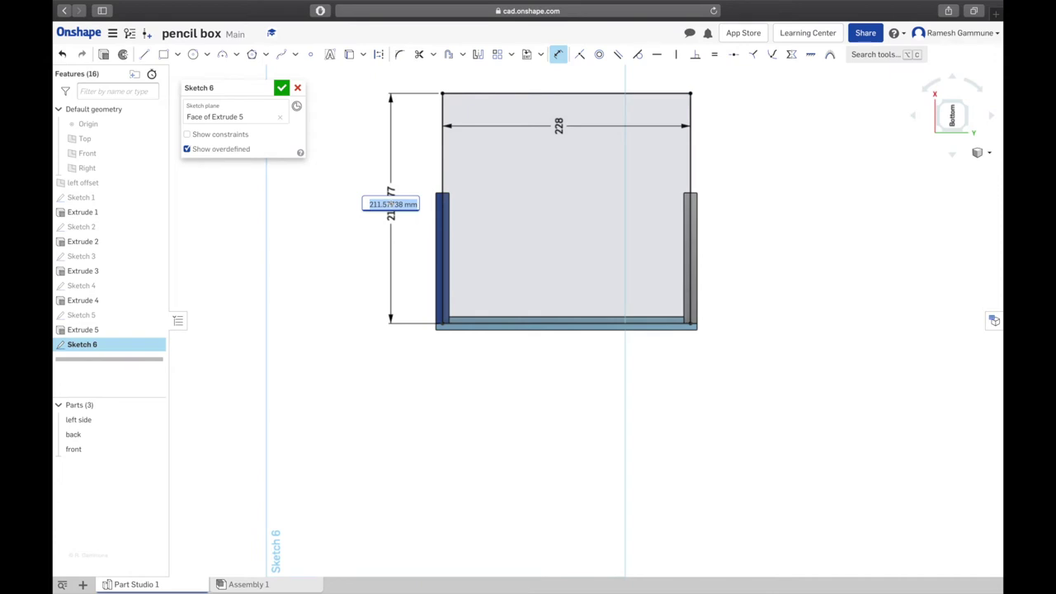
text(120)
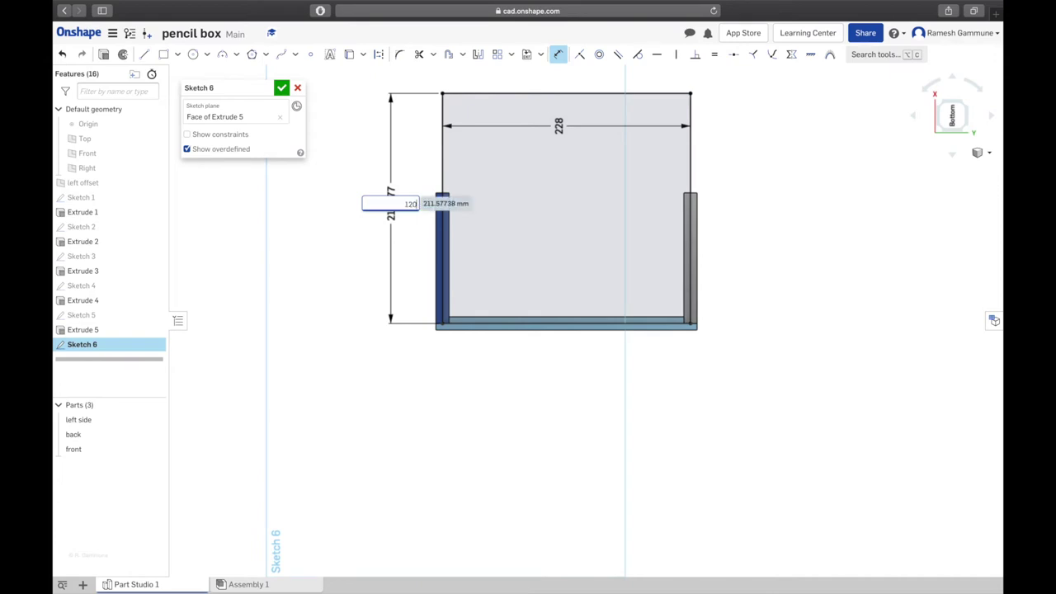
key(Return)
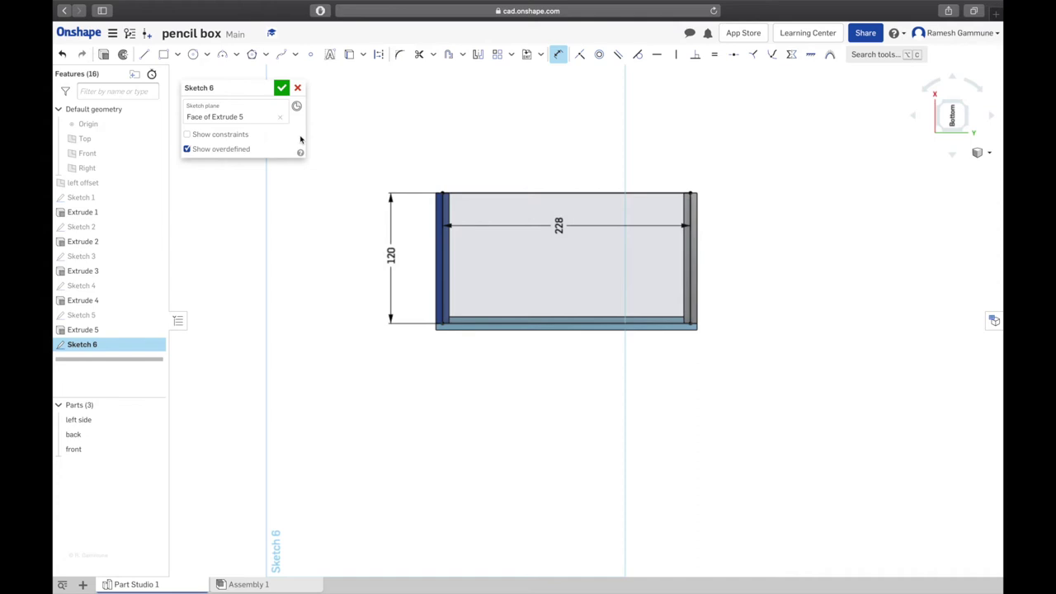
scroll(420, 184, up, 5)
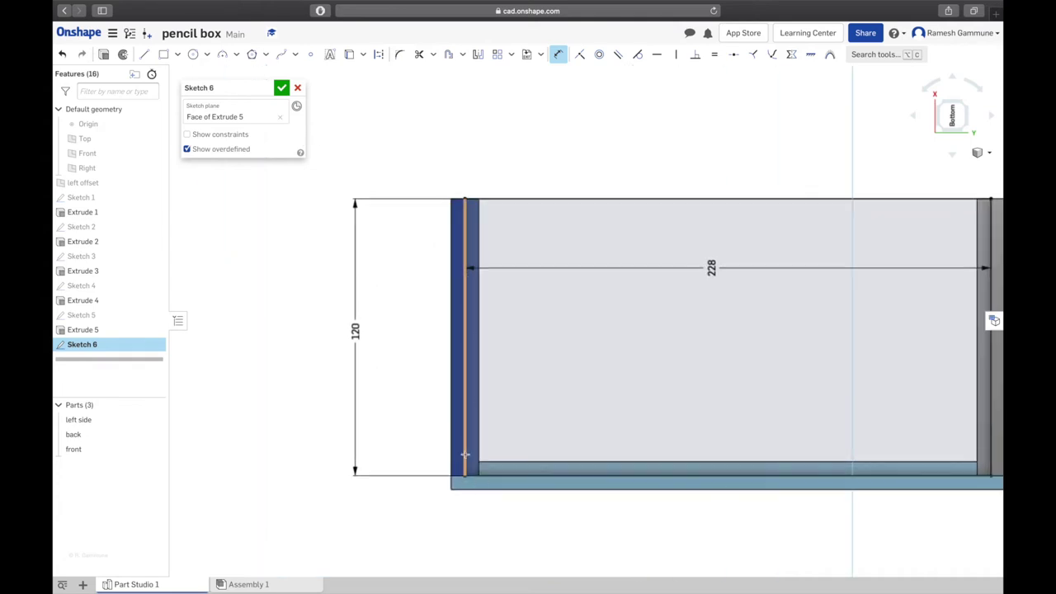
scroll(486, 438, down, 3)
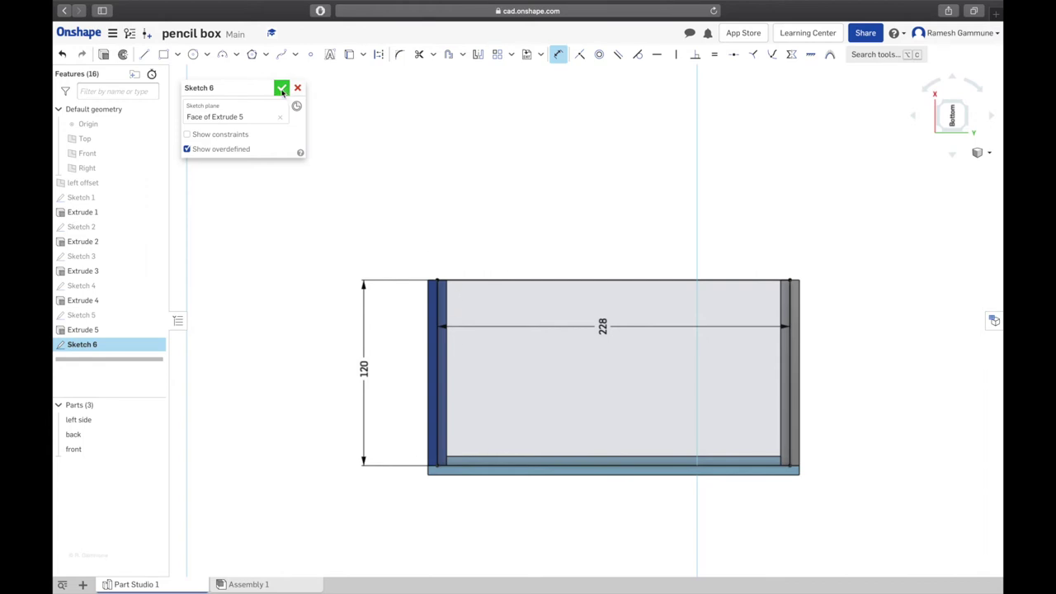
click(281, 88)
Step: Extrude the base rectangle 3 mm as a new solid part
right_drag(323, 161, 342, 215)
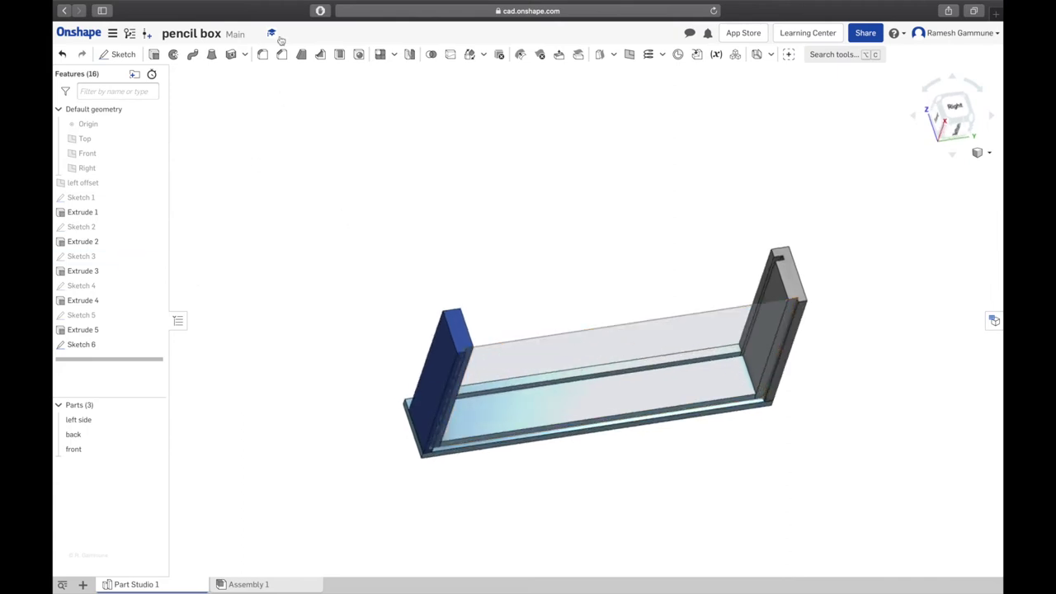
click(151, 56)
click(81, 344)
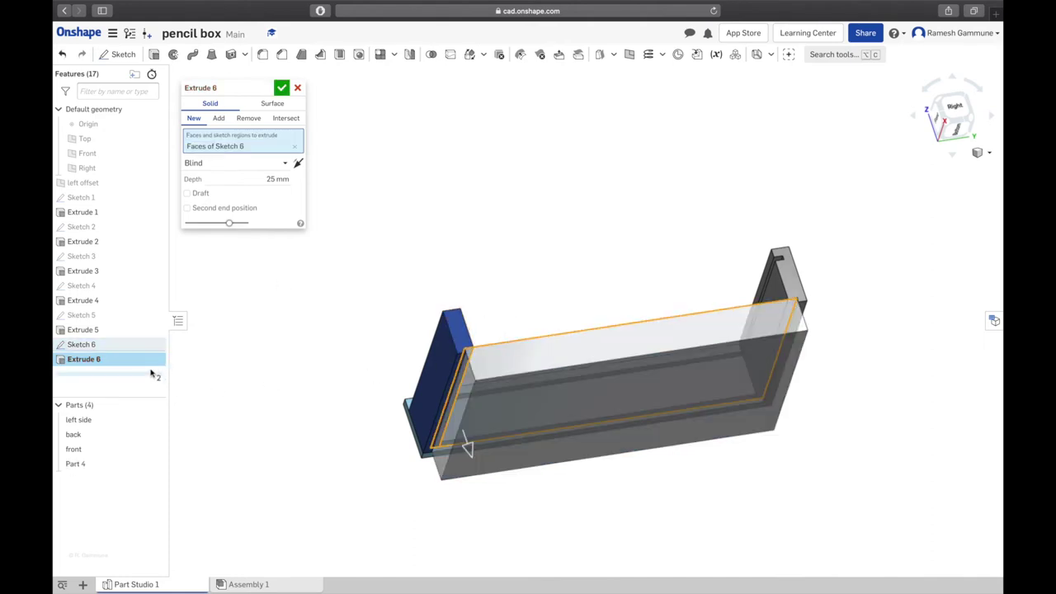
click(266, 178)
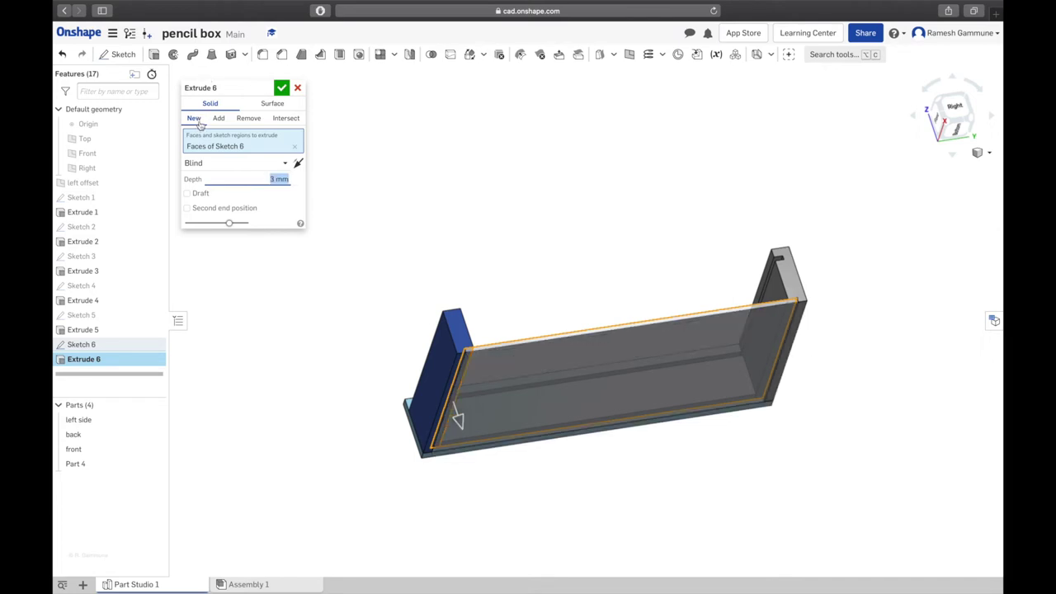
click(198, 121)
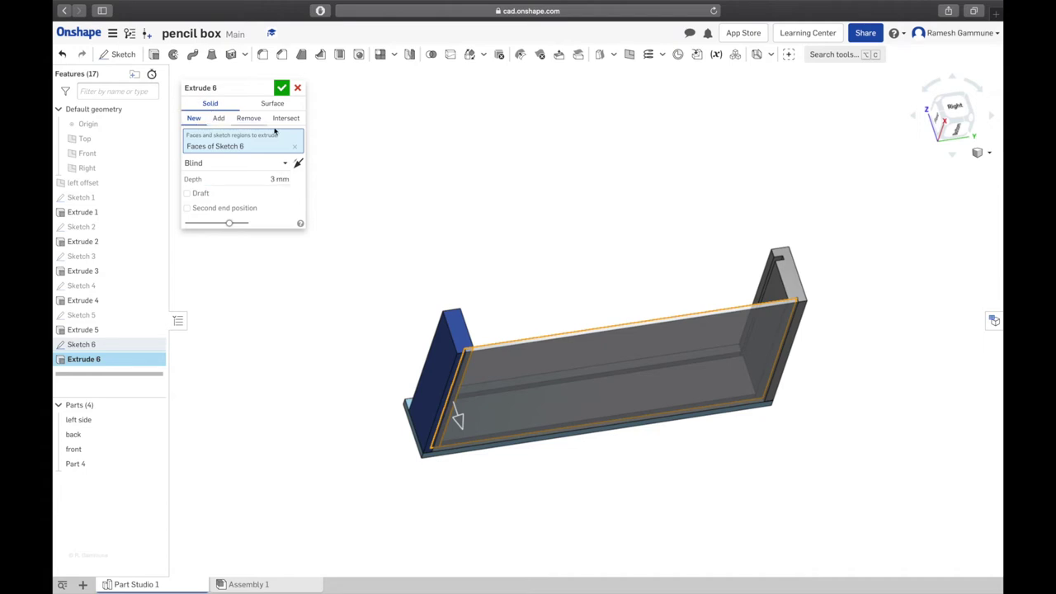
mouse_move(478, 233)
right_down()
mouse_move(471, 290)
mouse_move(470, 278)
right_up()
click(283, 89)
Step: Rename the newly extruded bottom panel part as base and clear the selection
click(511, 380)
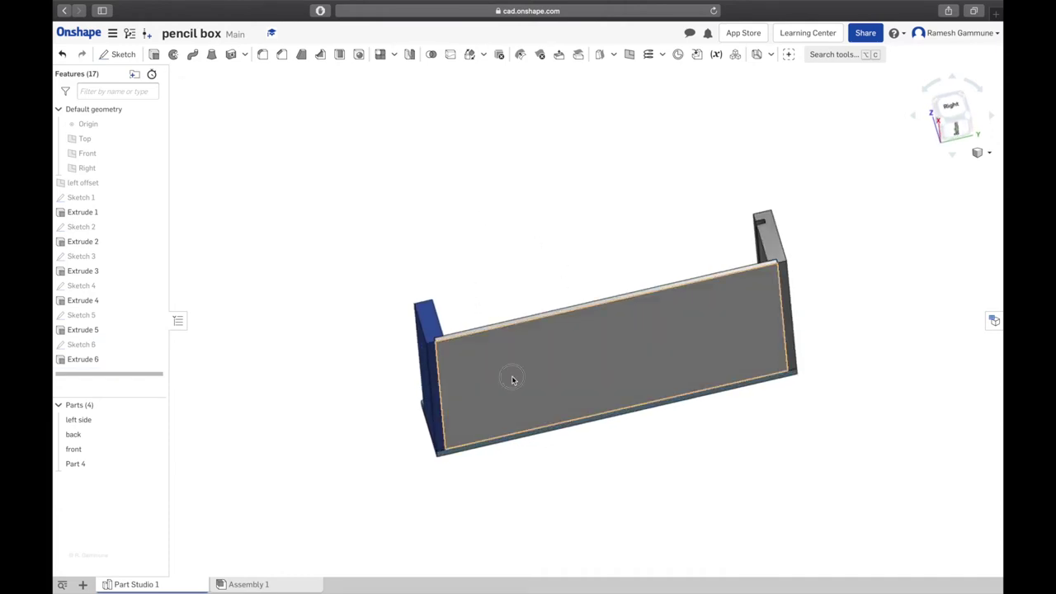
right_drag(341, 349, 361, 401)
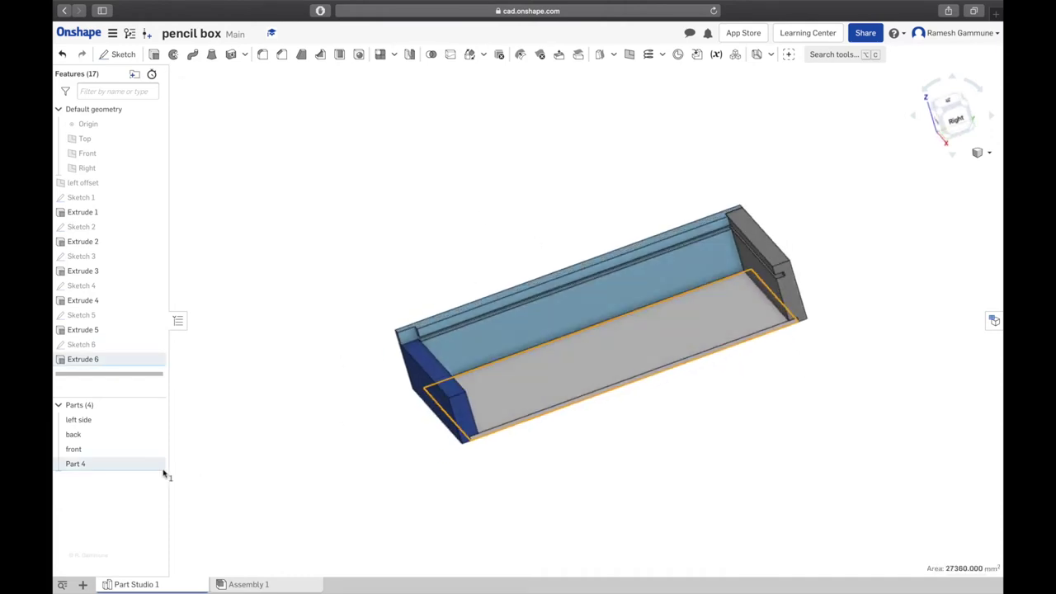
right_click(91, 466)
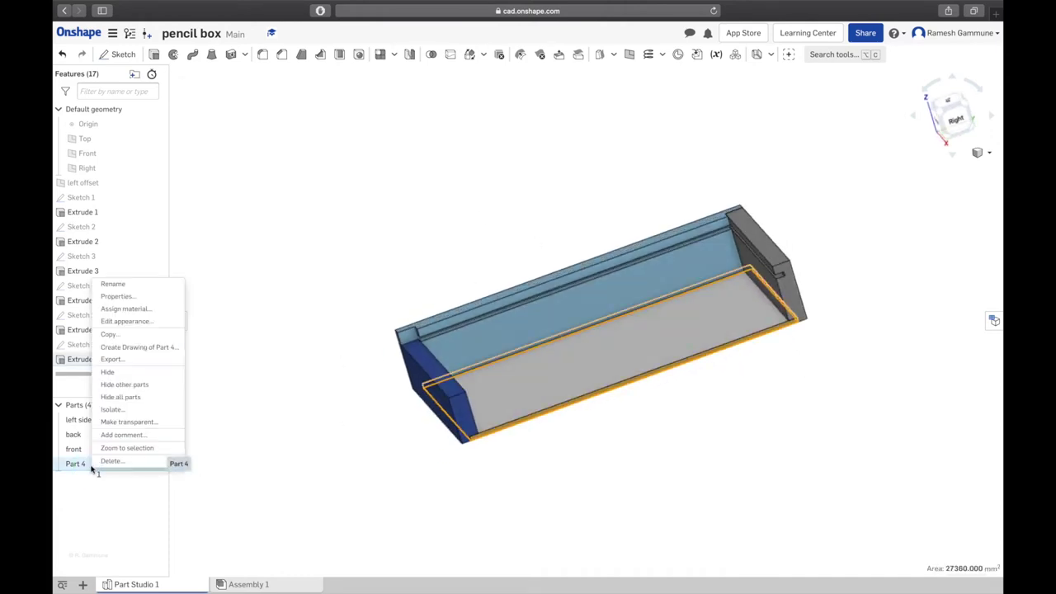
click(133, 286)
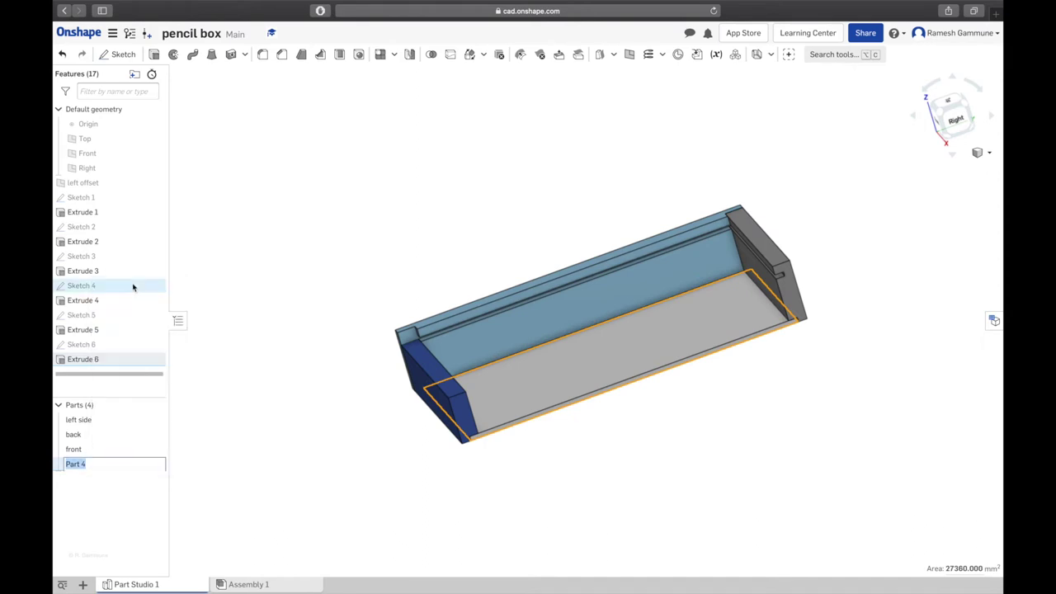
key(Return)
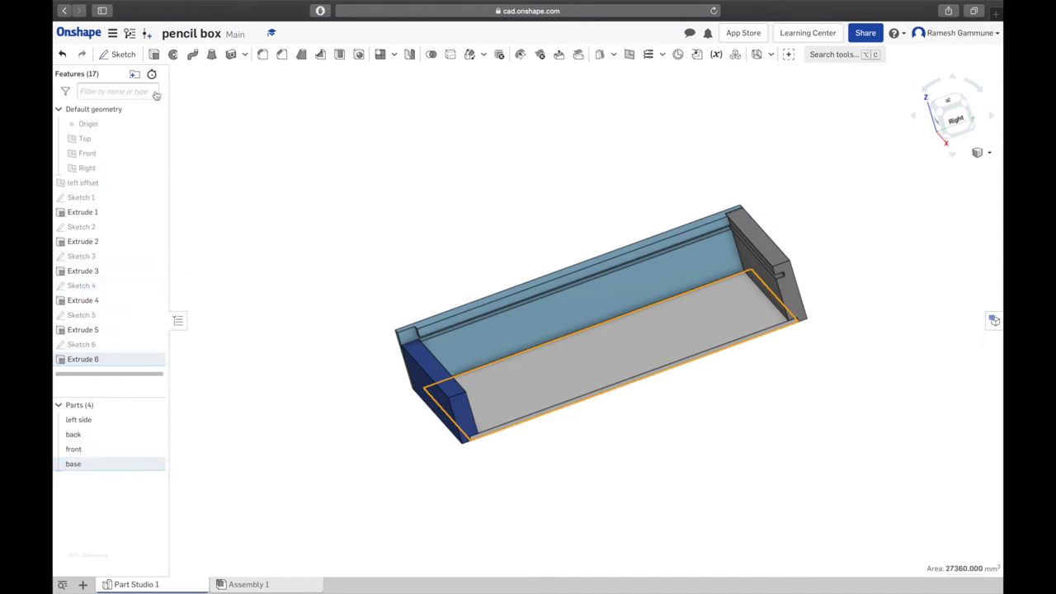
click(303, 283)
Step: Examine the groove along the left side panel and the groove's open end on the back panel
right_drag(304, 283, 326, 275)
click(463, 400)
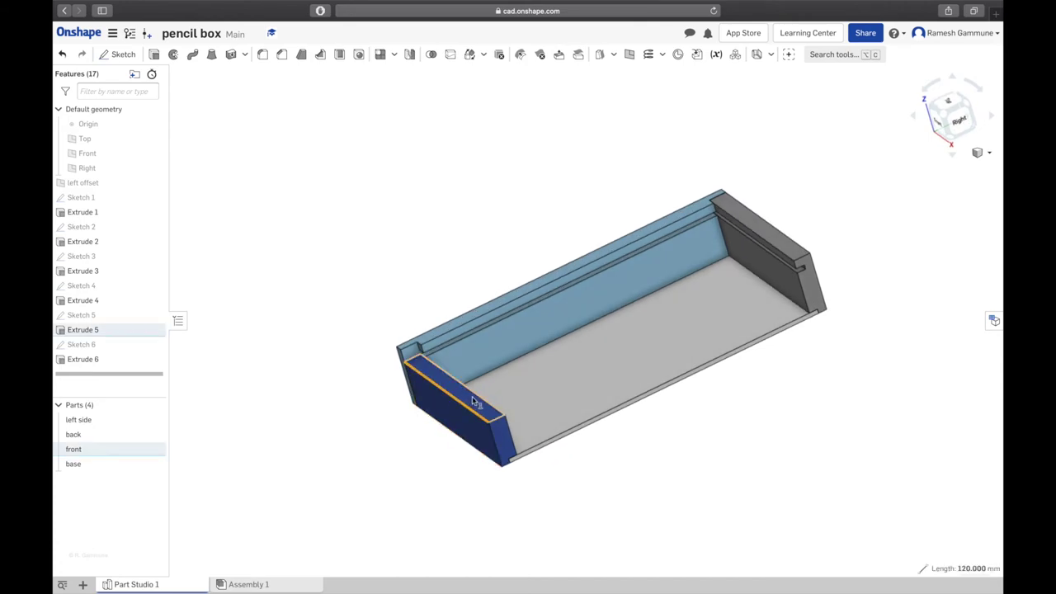
click(474, 402)
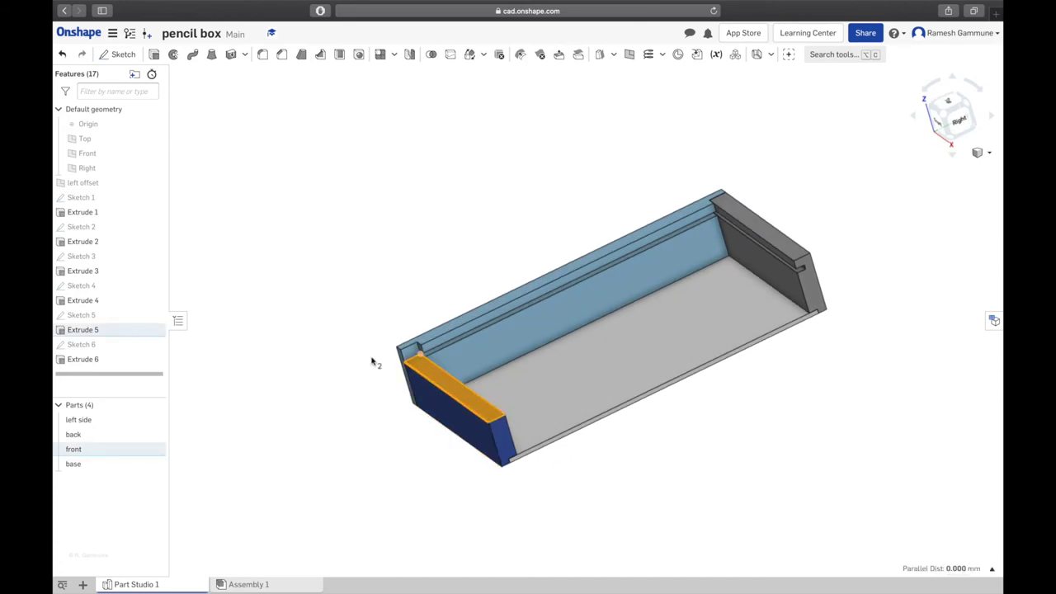
click(336, 361)
scroll(412, 371, up, 5)
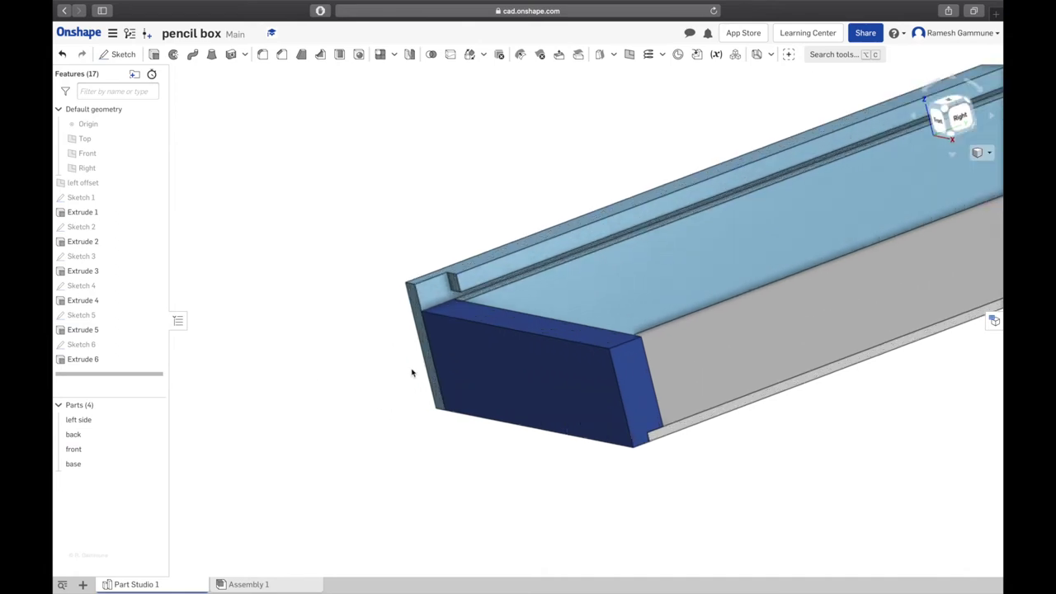
click(486, 256)
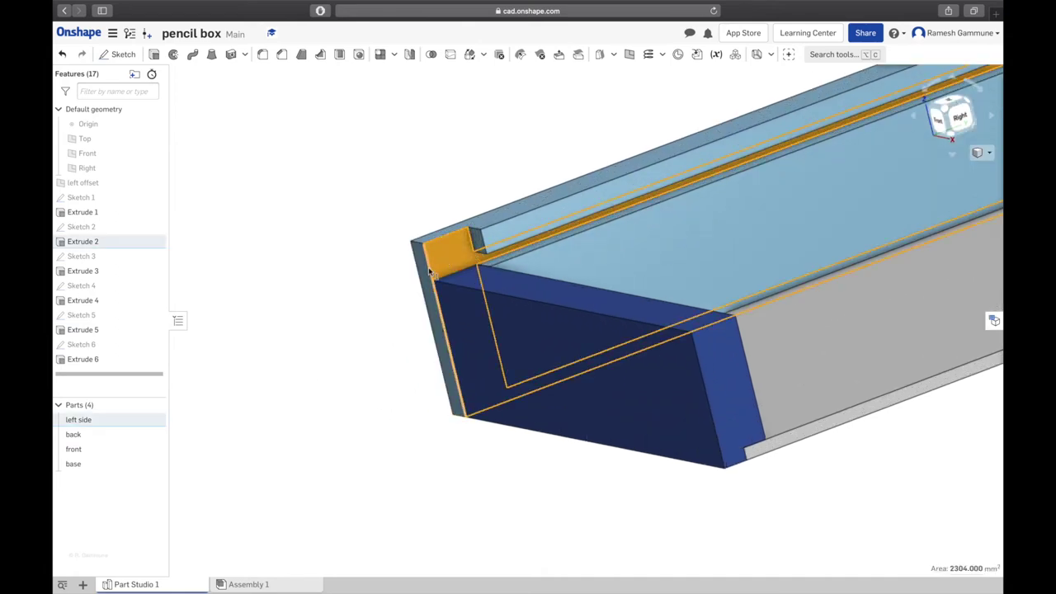
click(332, 298)
right_drag(333, 300, 324, 394)
scroll(324, 393, down, 5)
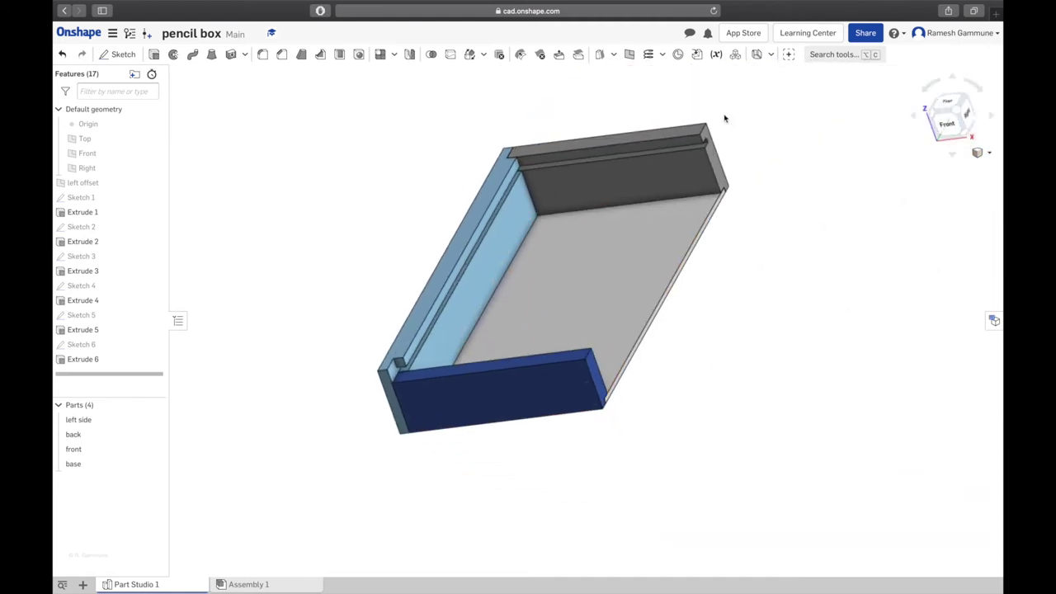
scroll(715, 121, up, 6)
right_drag(663, 165, 646, 180)
scroll(660, 181, up, 2)
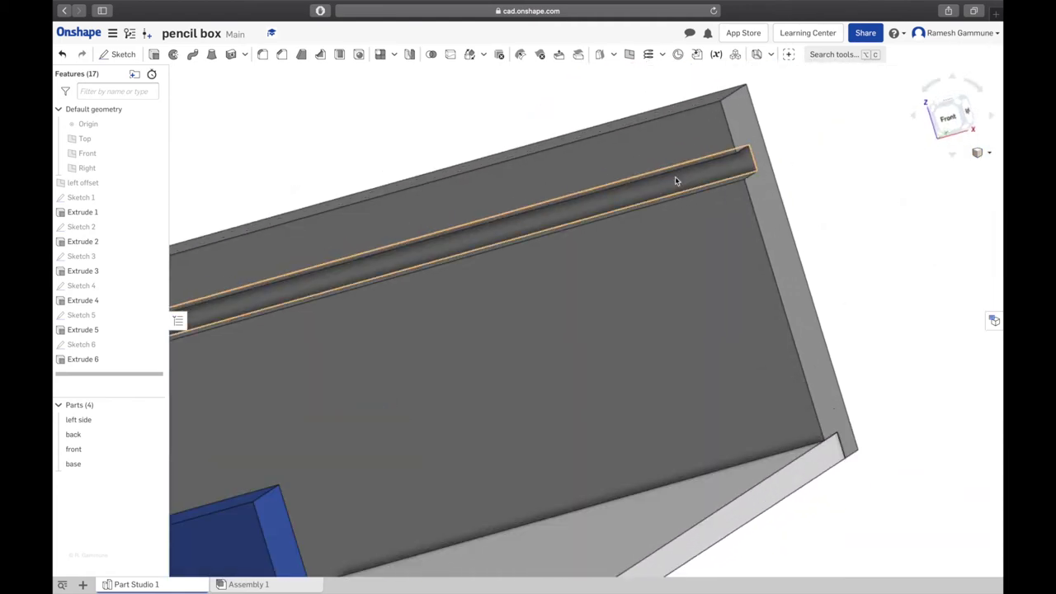
click(699, 183)
scroll(673, 297, down, 3)
click(808, 285)
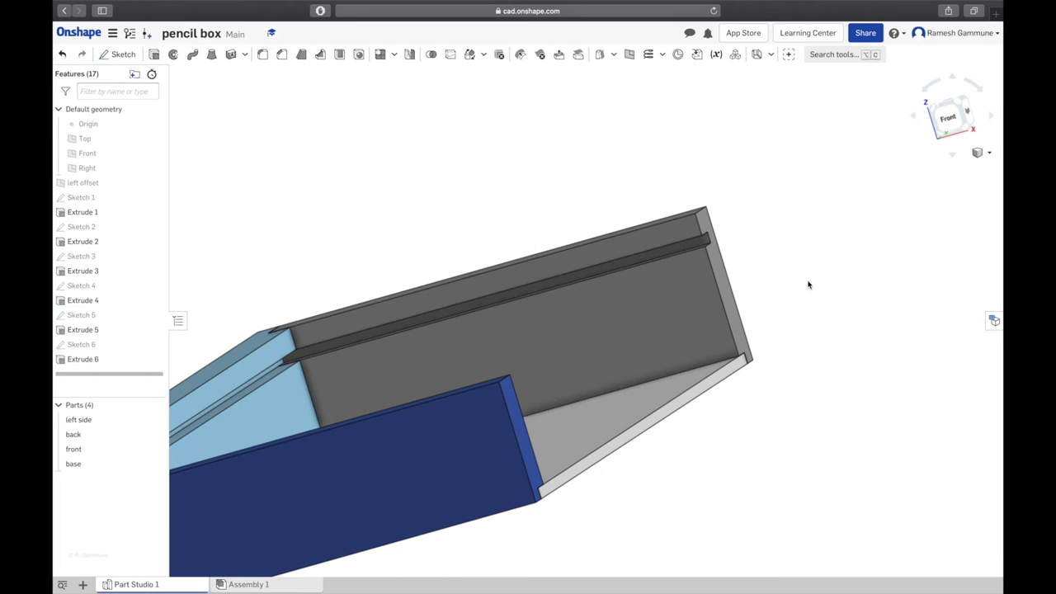
Step: Start a sketch on the inner face of the back panel's groove and view it normal to the sketch plane
click(140, 55)
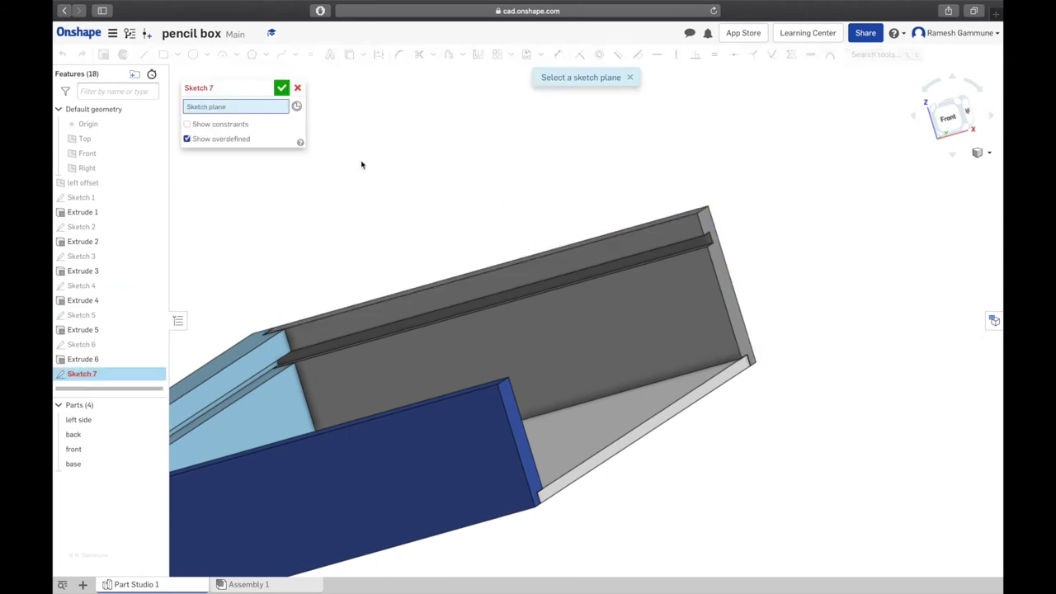
scroll(822, 346, up, 5)
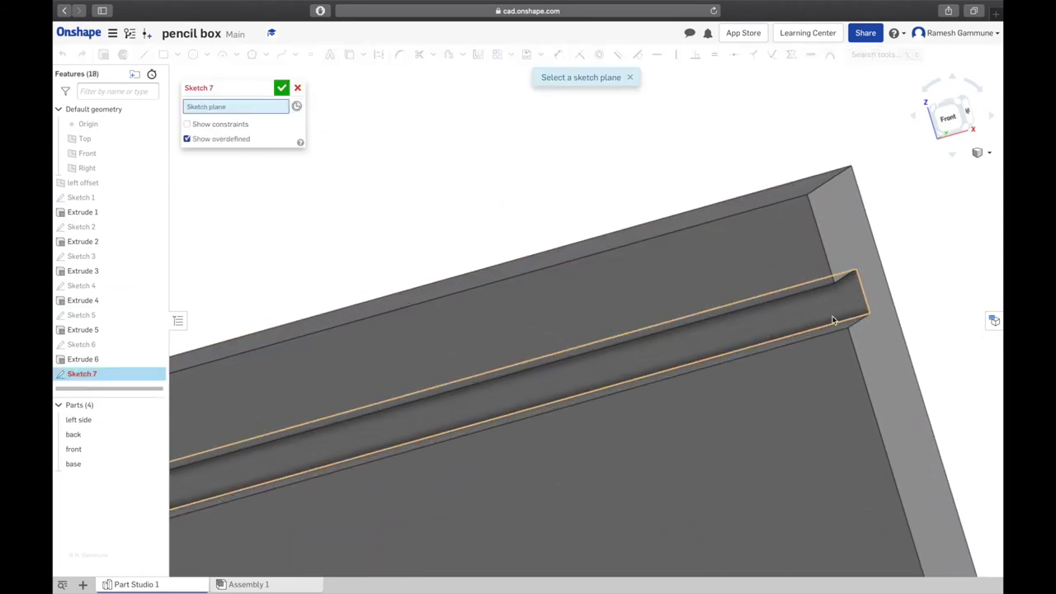
click(835, 311)
right_click(691, 181)
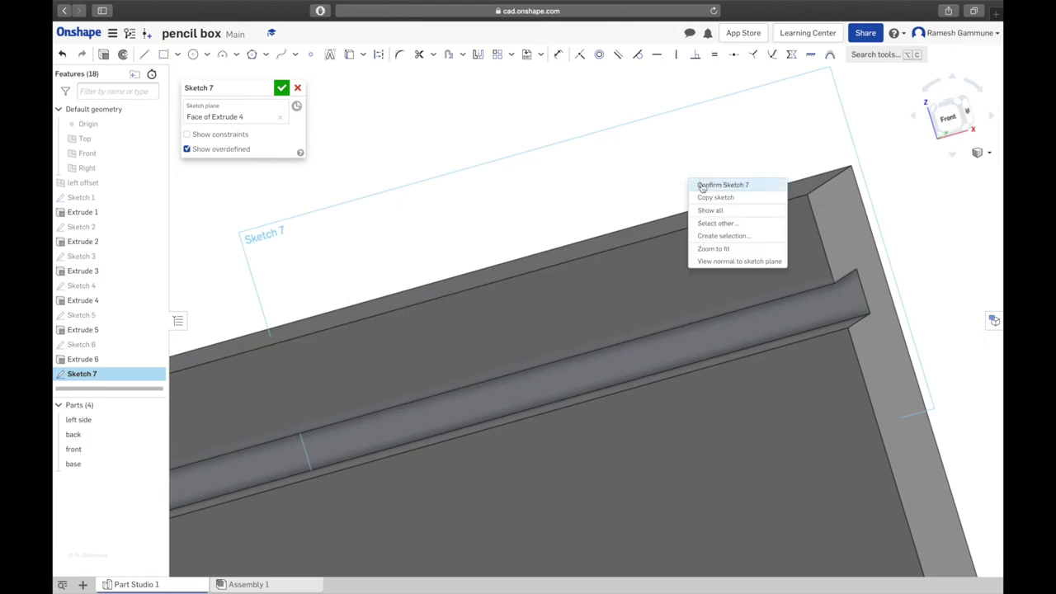
click(716, 262)
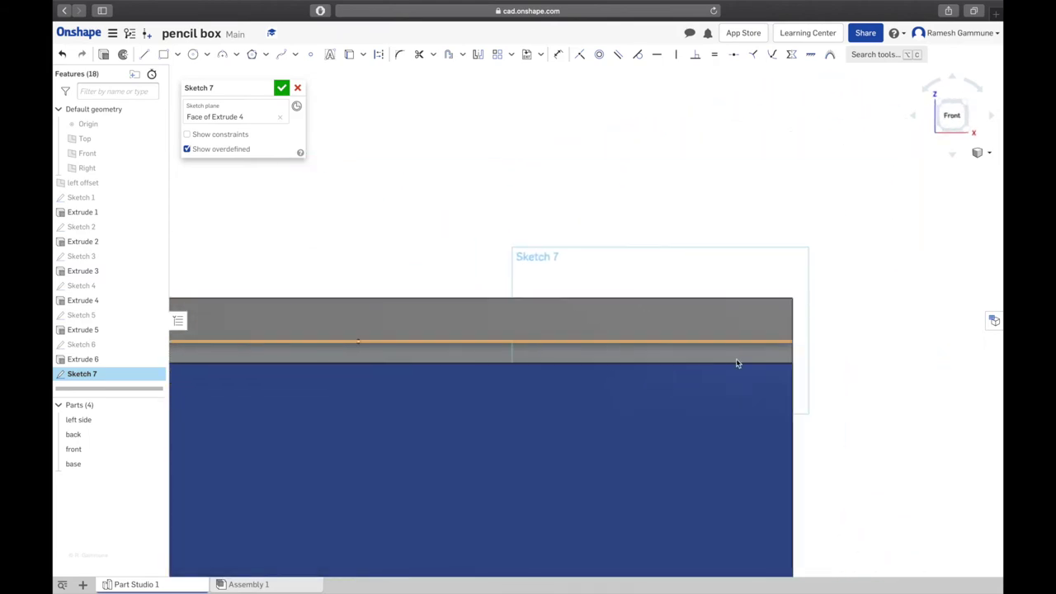
scroll(579, 353, up, 3)
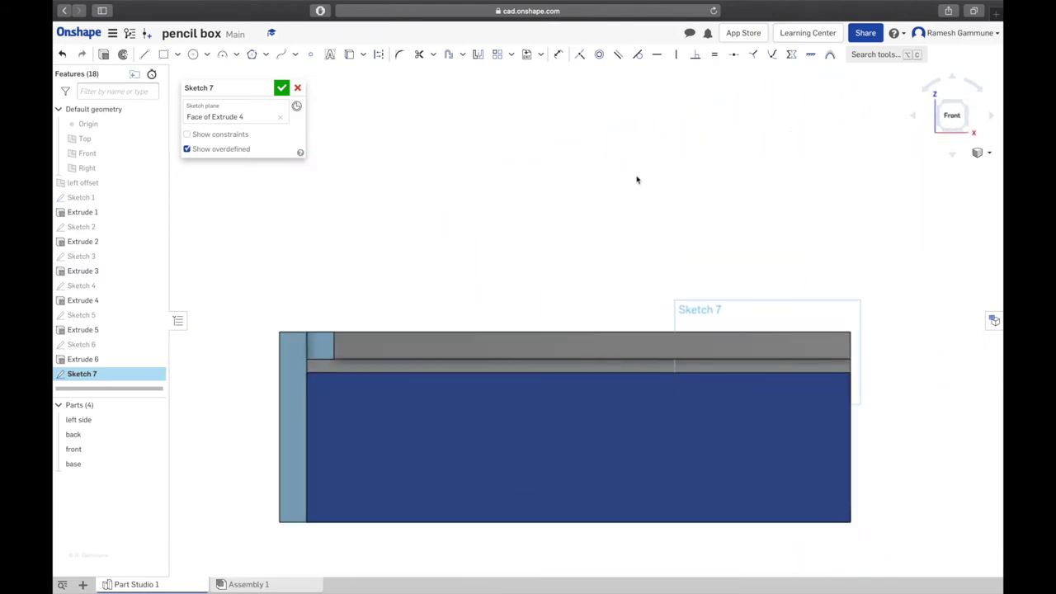
Step: Check the Lid dimensions in the PDF drawing and sketch a rectangle about 136 by 31 mm from the groove's lower corner at the left side panel
key(ctrl+Up)
click(638, 414)
scroll(608, 395, up, 3)
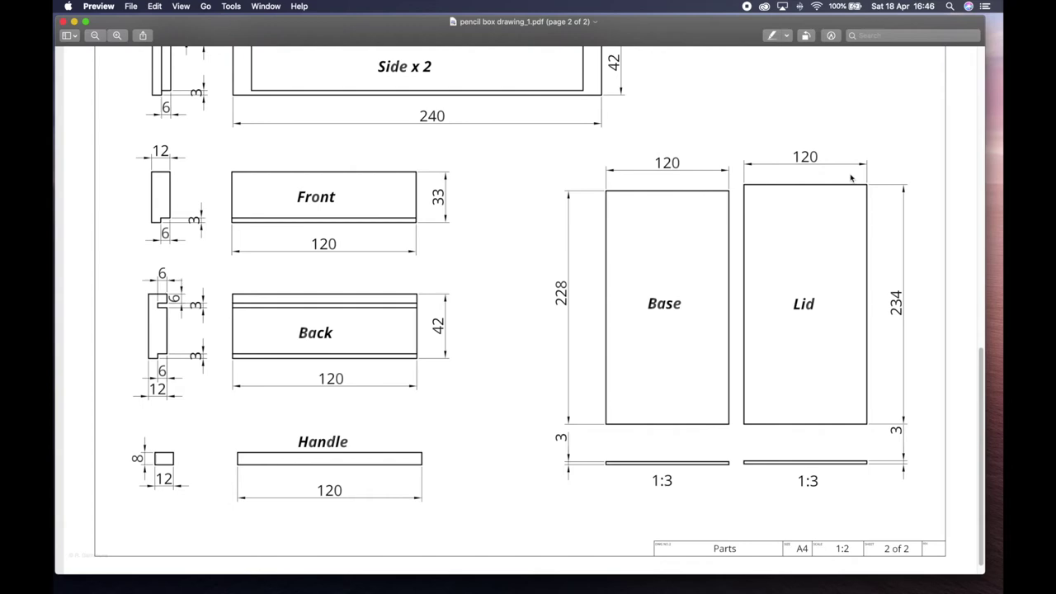
key(ctrl+Up)
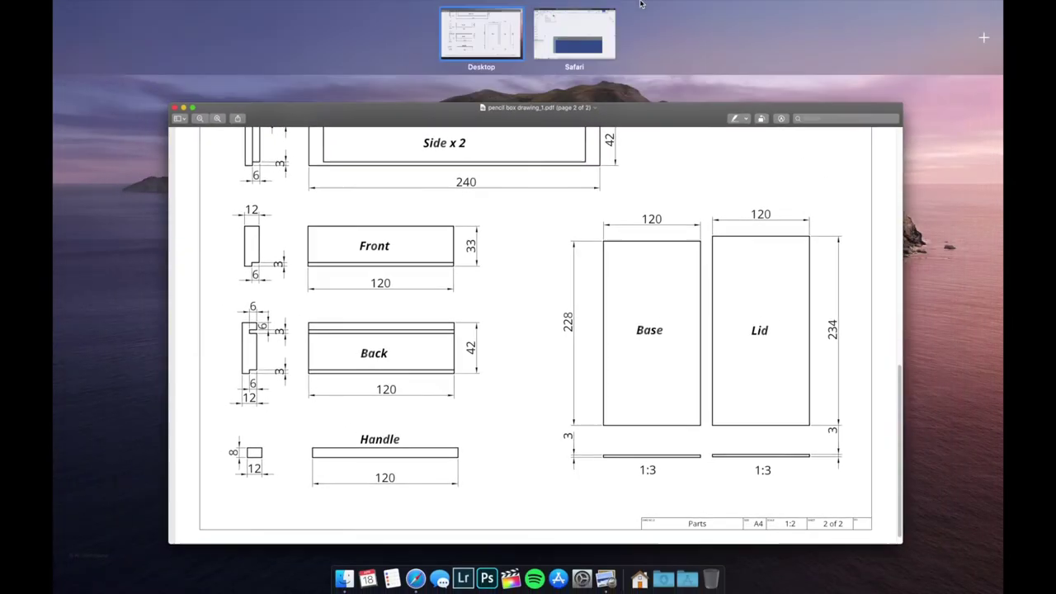
click(608, 40)
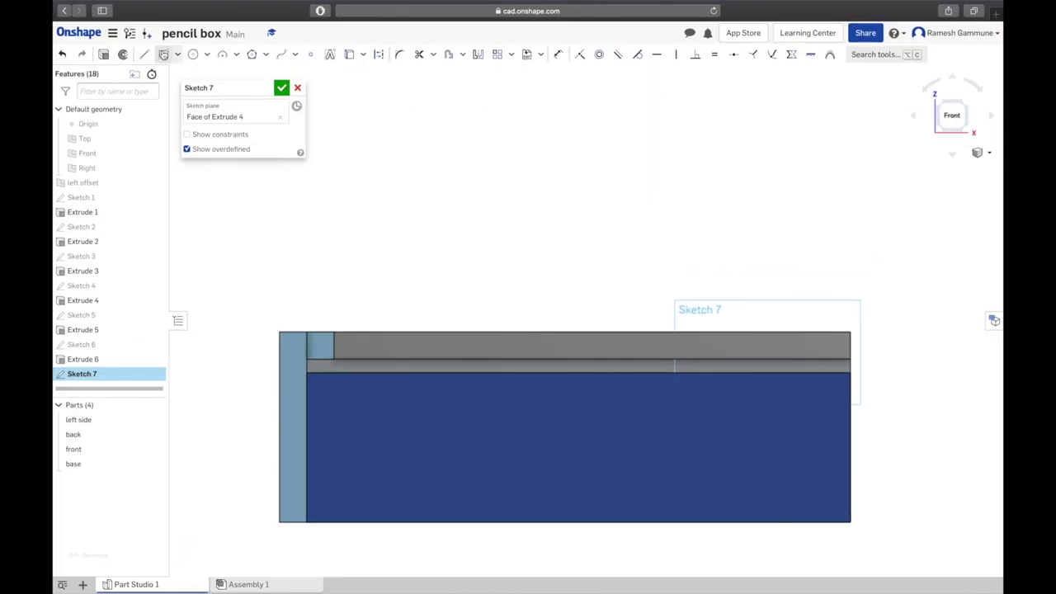
click(164, 54)
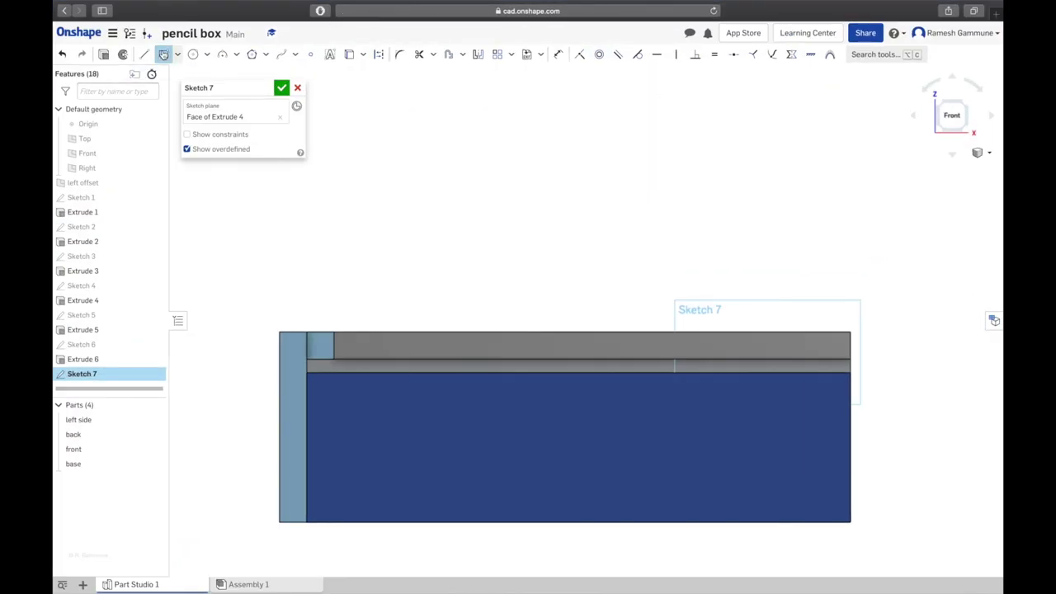
click(306, 373)
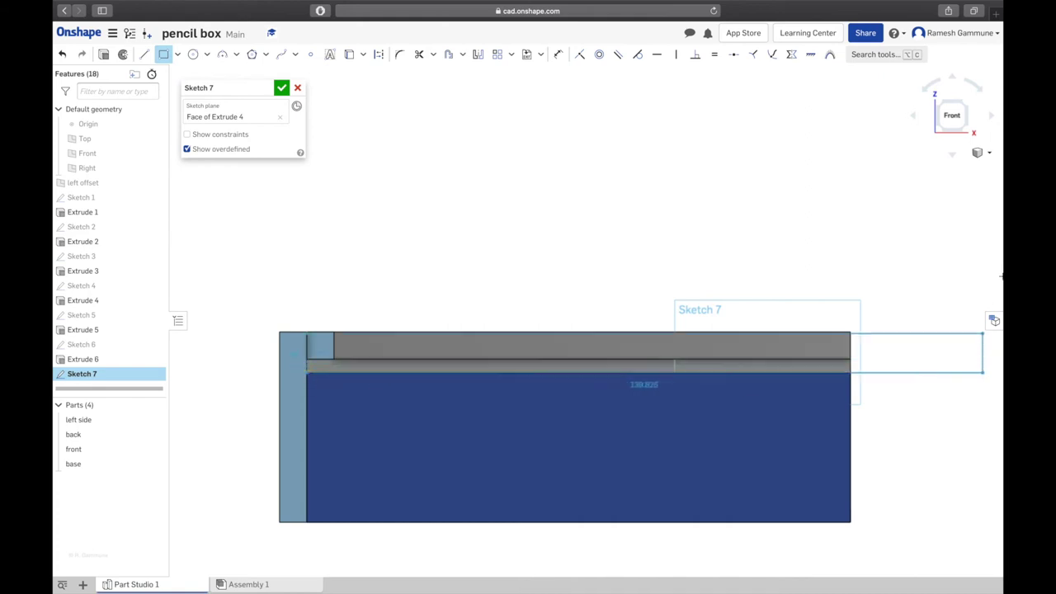
click(923, 232)
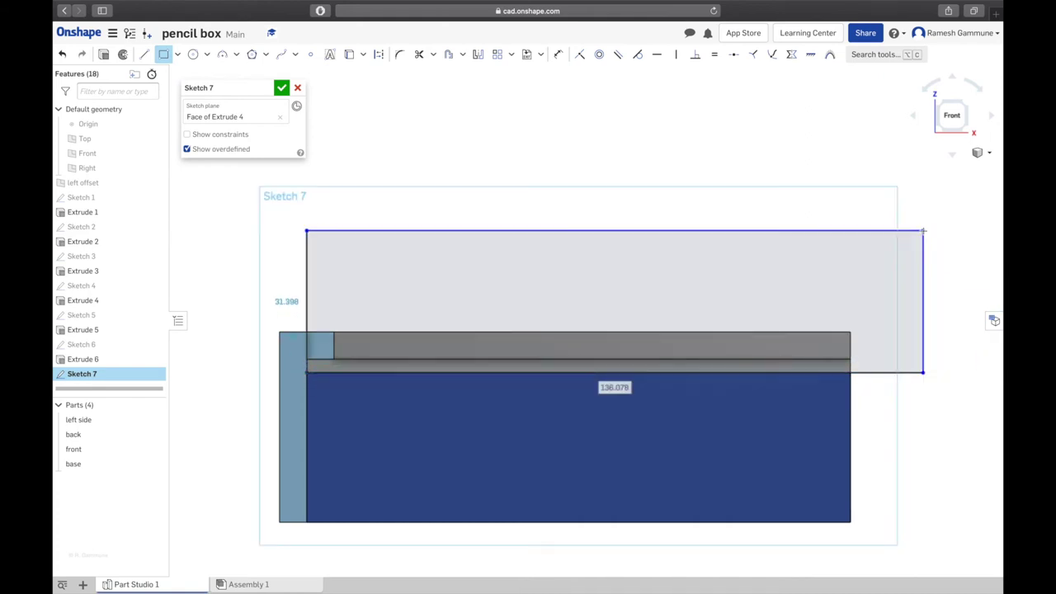
Step: Dimension the lid rectangle's width as 120 mm
key(d)
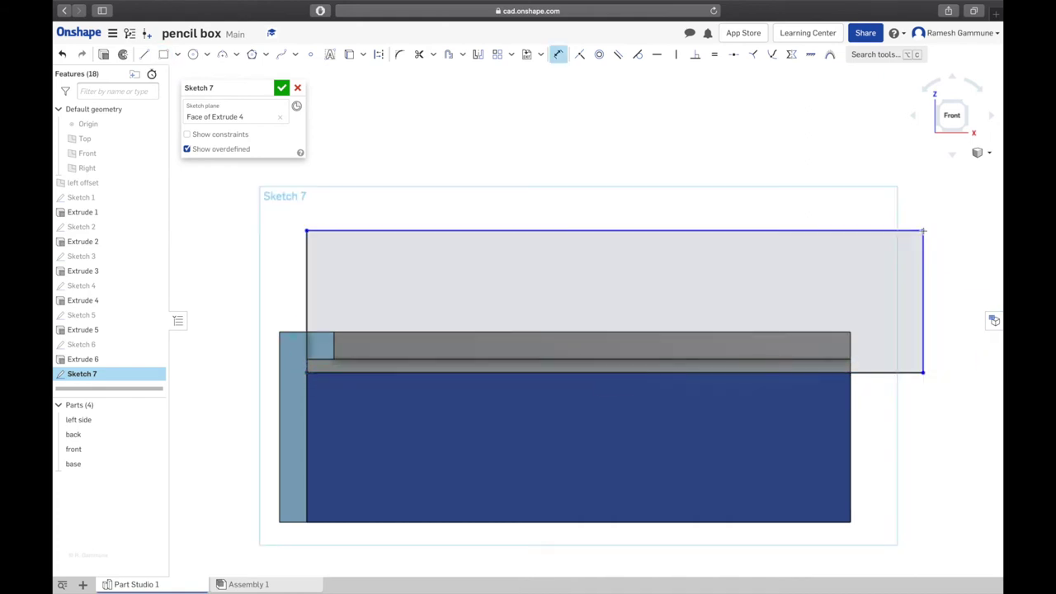
click(594, 230)
click(593, 197)
text(120)
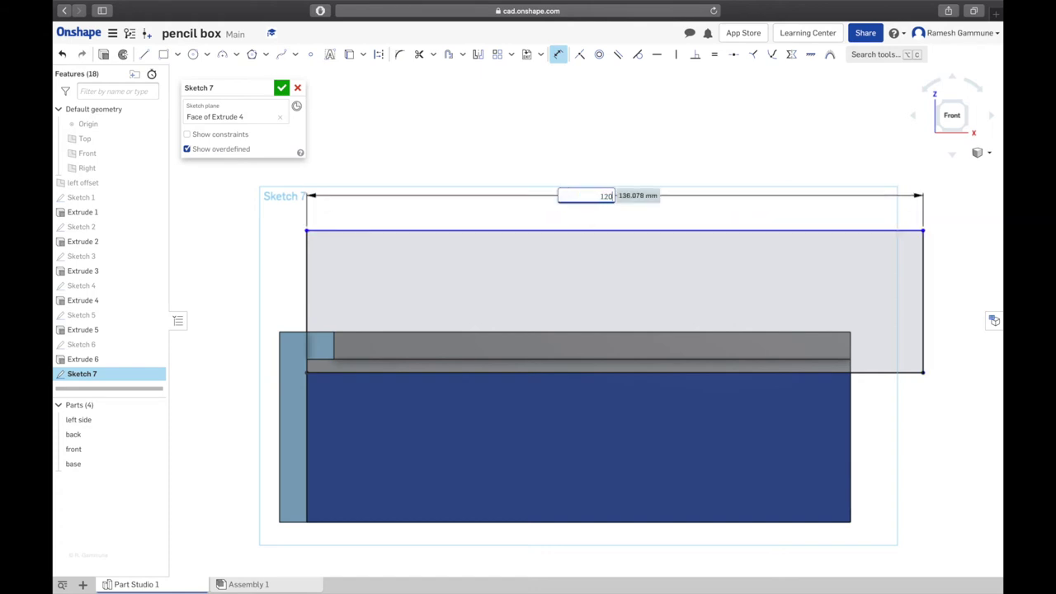
key(Return)
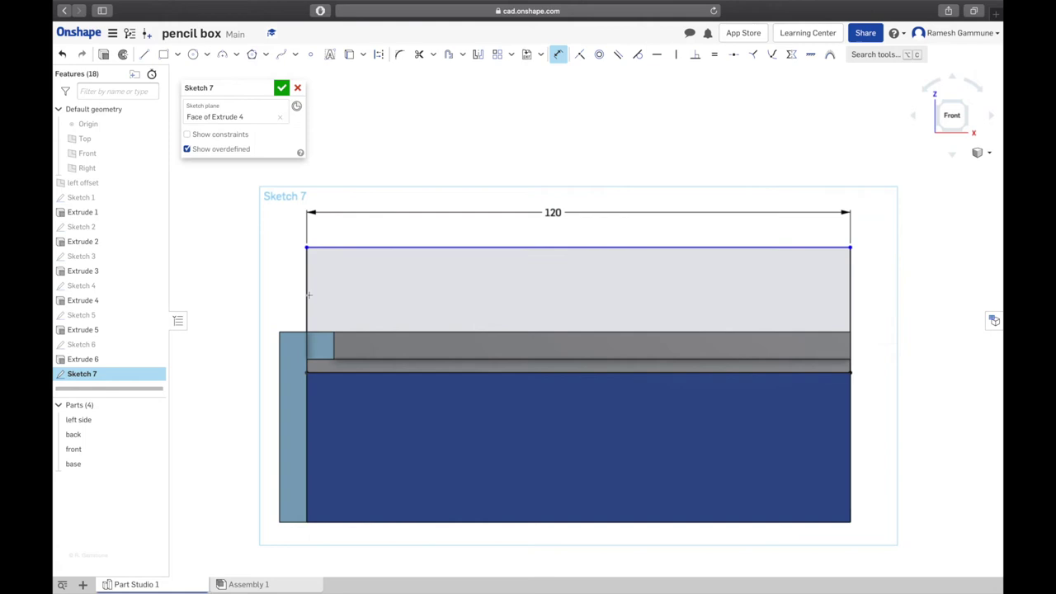
Step: Check the Lid thickness in the PDF drawing and dimension the rectangle's height as 3 mm
click(305, 289)
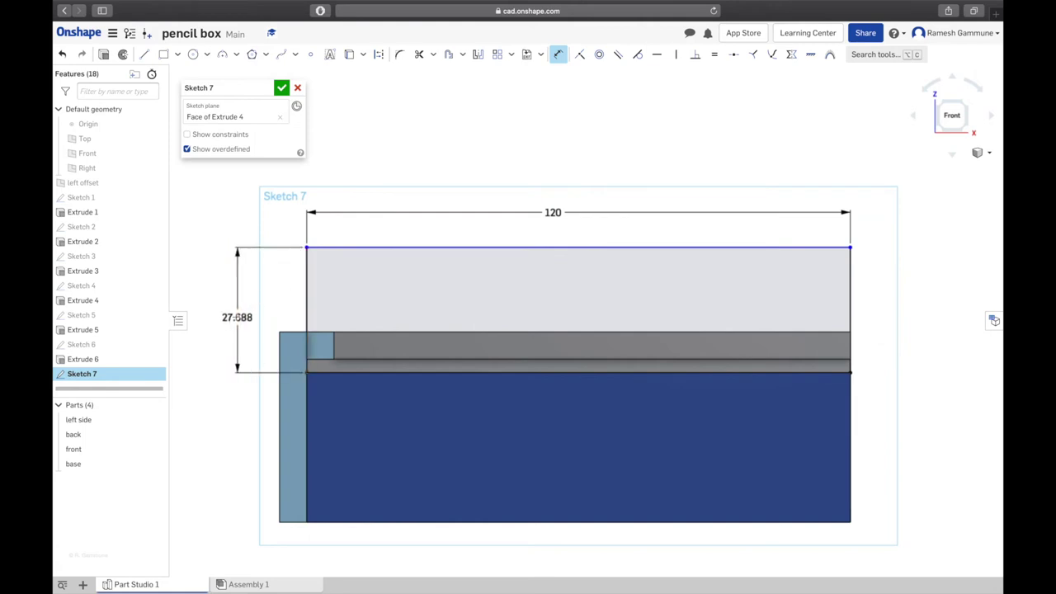
click(234, 312)
key(ctrl+Up)
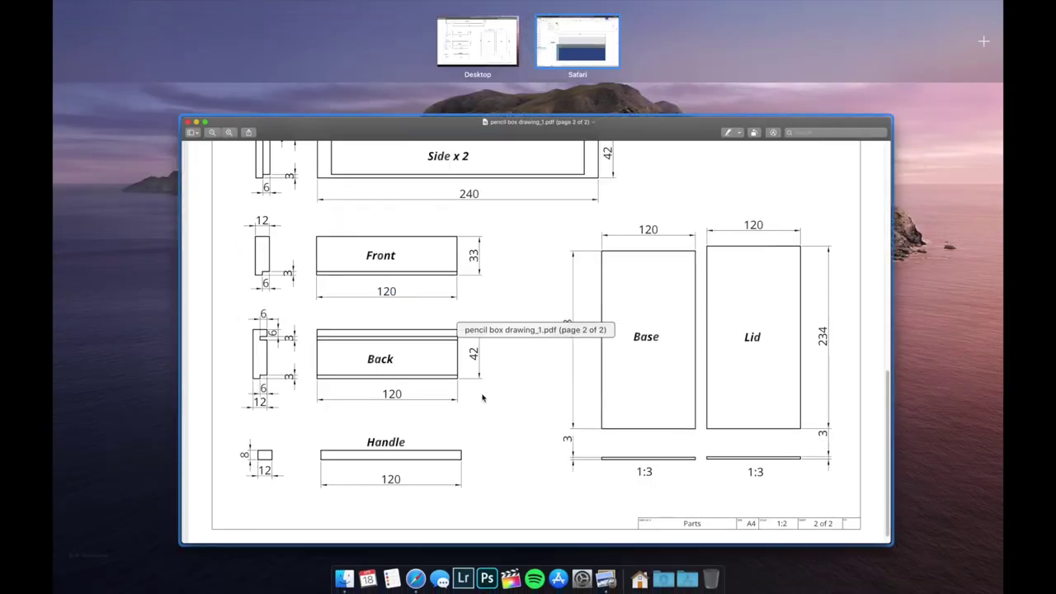
click(822, 439)
key(ctrl+Up)
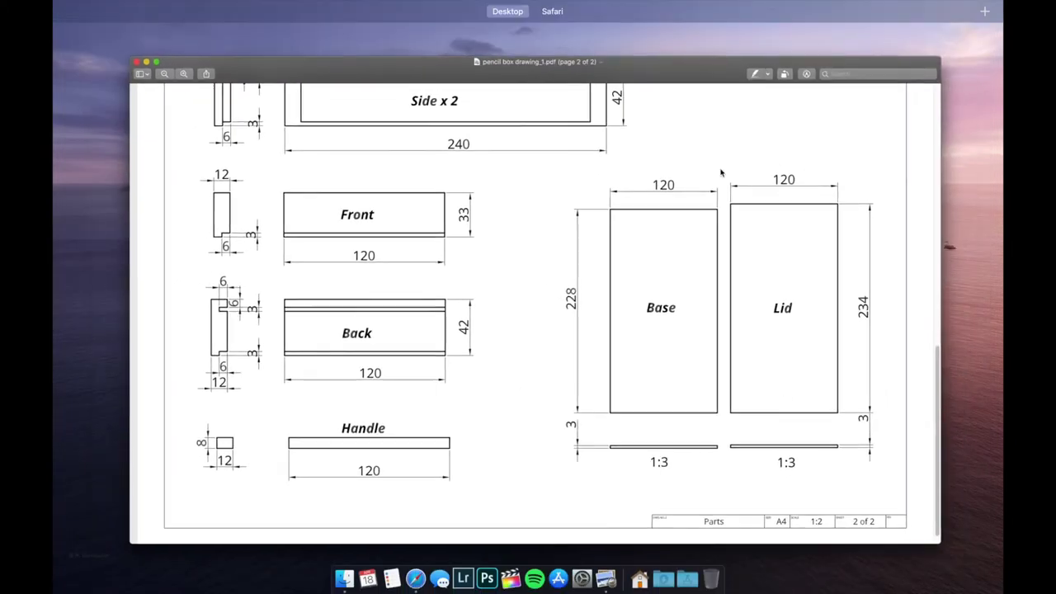
click(610, 33)
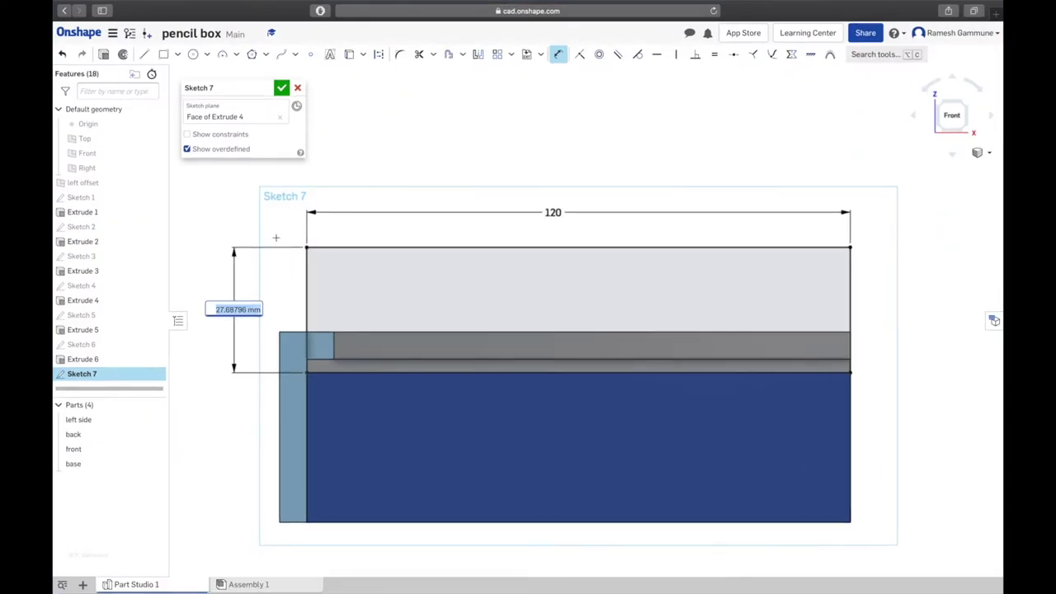
text(3)
key(Return)
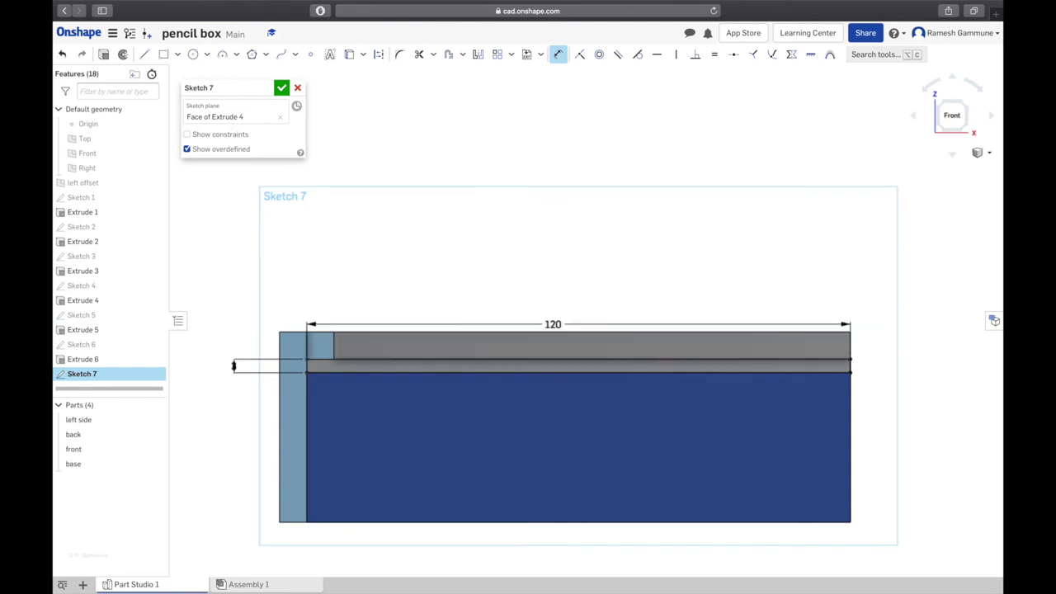
Step: Inspect how the lid profile fits the back panel's groove and finish the sketch
right_drag(518, 254, 455, 284)
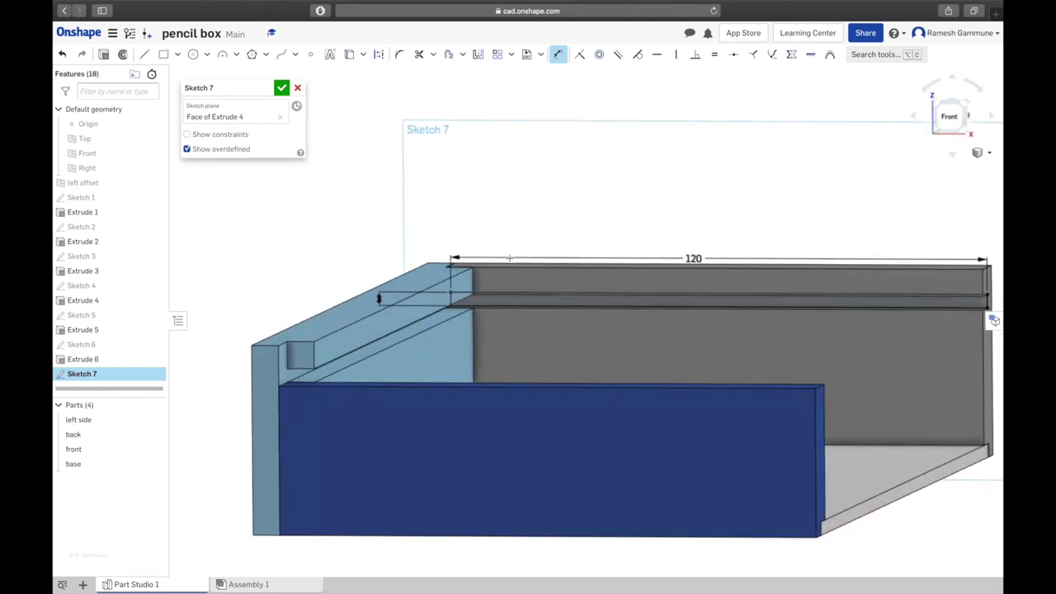
scroll(404, 327, down, 4)
scroll(732, 305, up, 4)
scroll(787, 289, up, 5)
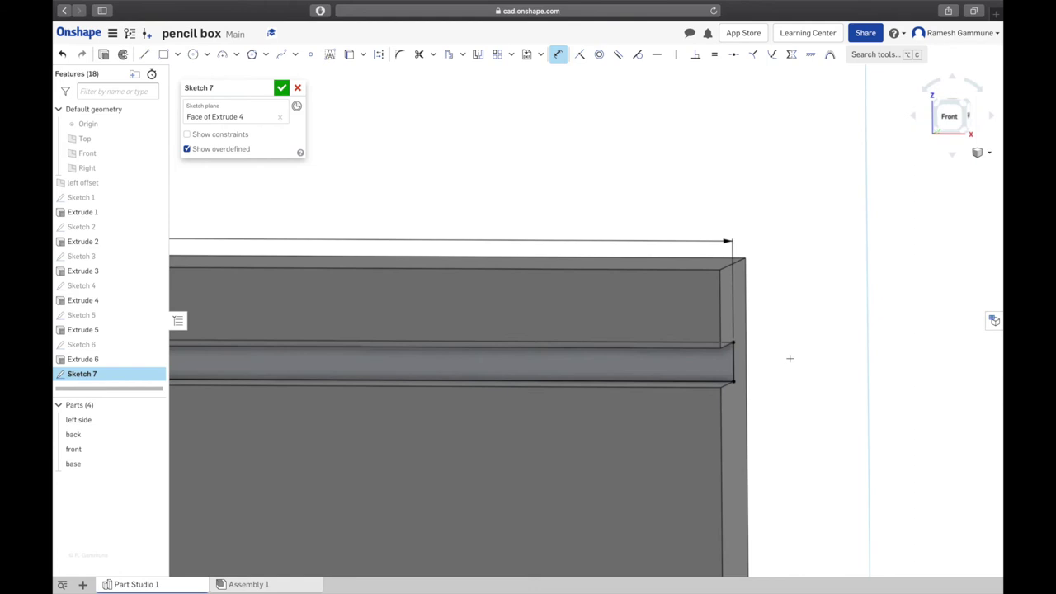
scroll(789, 358, up, 3)
right_drag(594, 402, 599, 392)
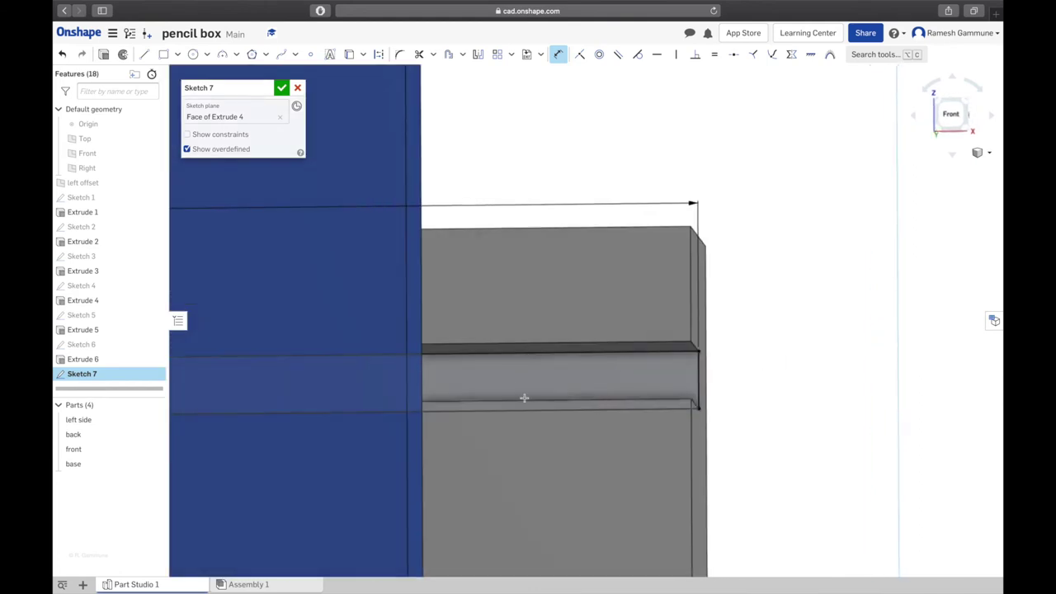
scroll(649, 392, down, 6)
right_drag(498, 241, 494, 252)
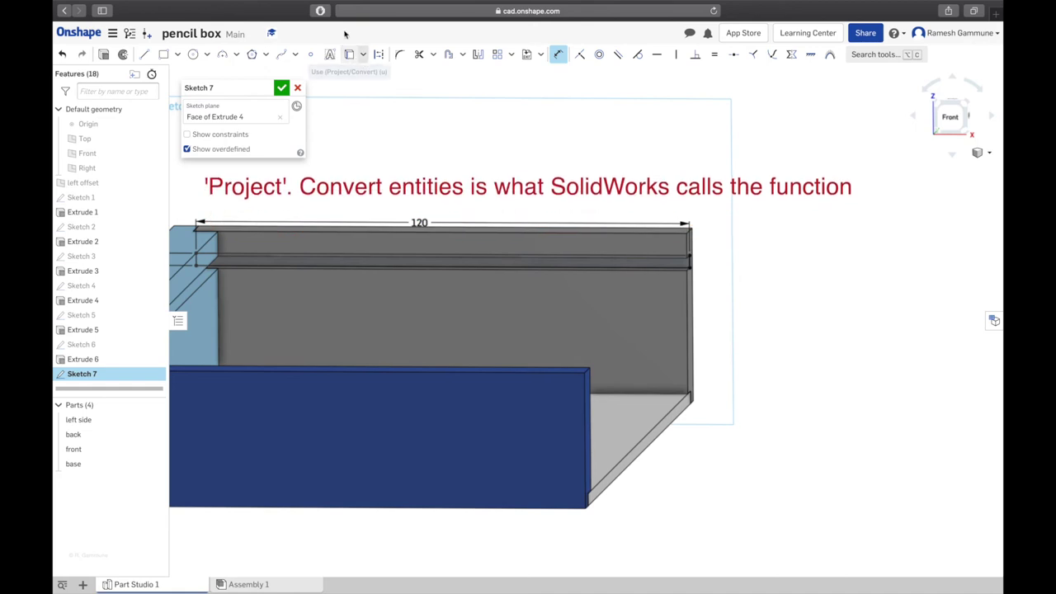
scroll(564, 242, down, 5)
scroll(371, 206, up, 5)
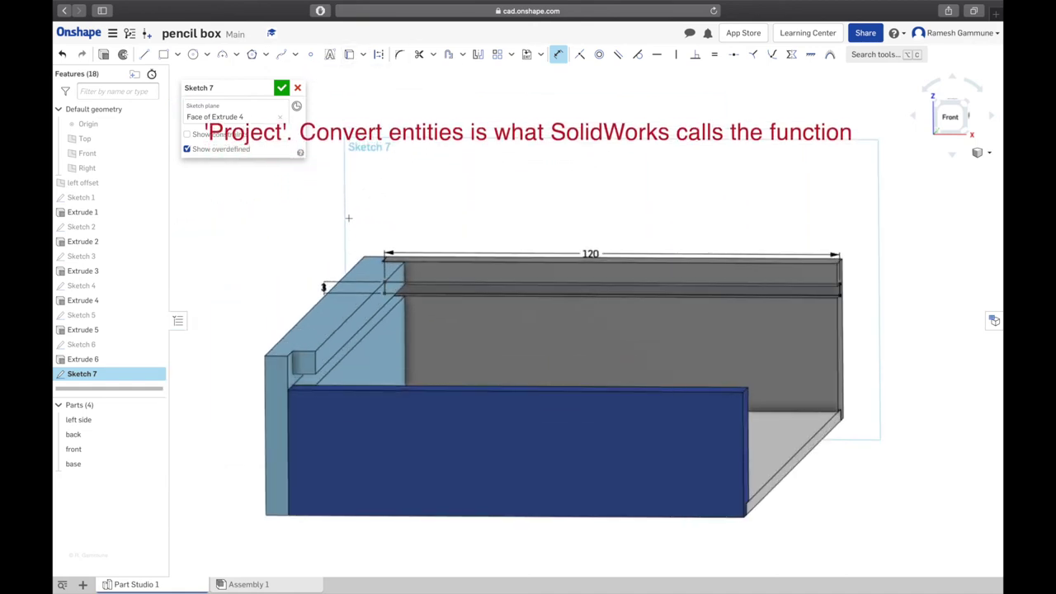
click(281, 88)
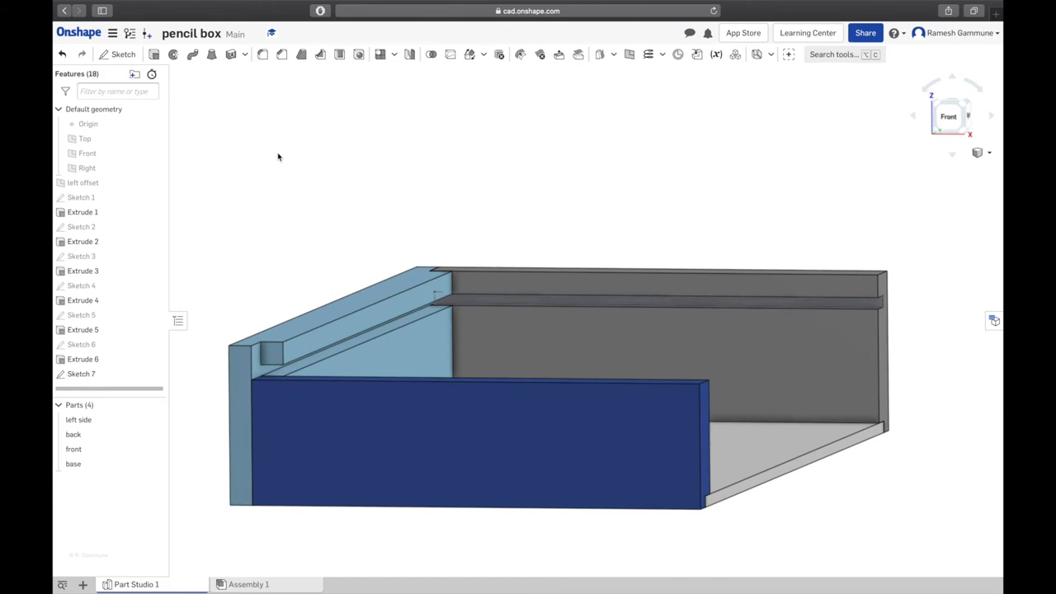
Step: Check the Lid length in the PDF drawing and extrude the lid profile 234 mm as a new part
key(ctrl+Up)
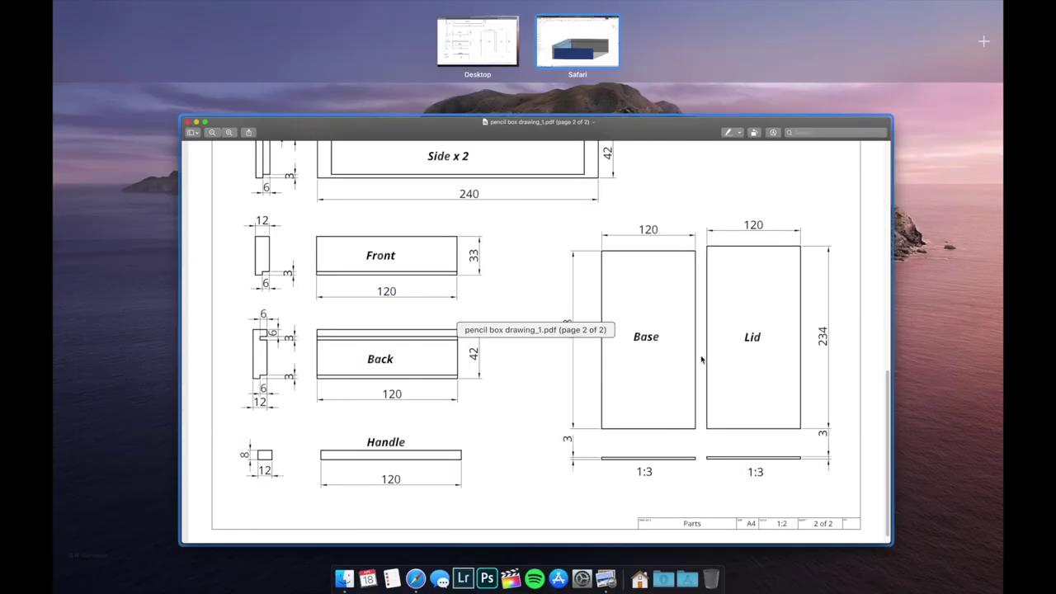
click(714, 309)
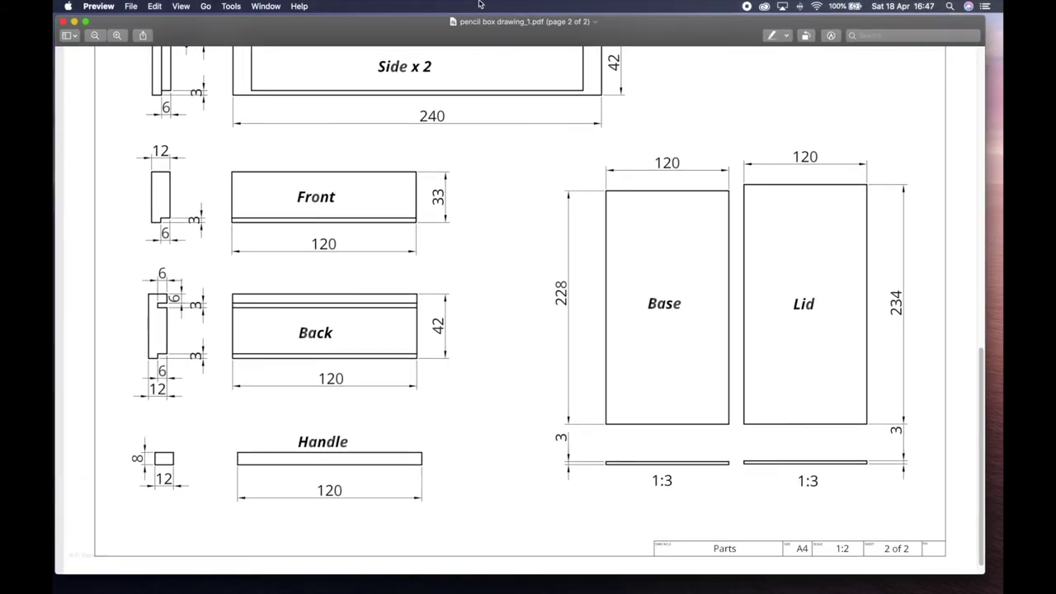
key(ctrl+Up)
click(578, 37)
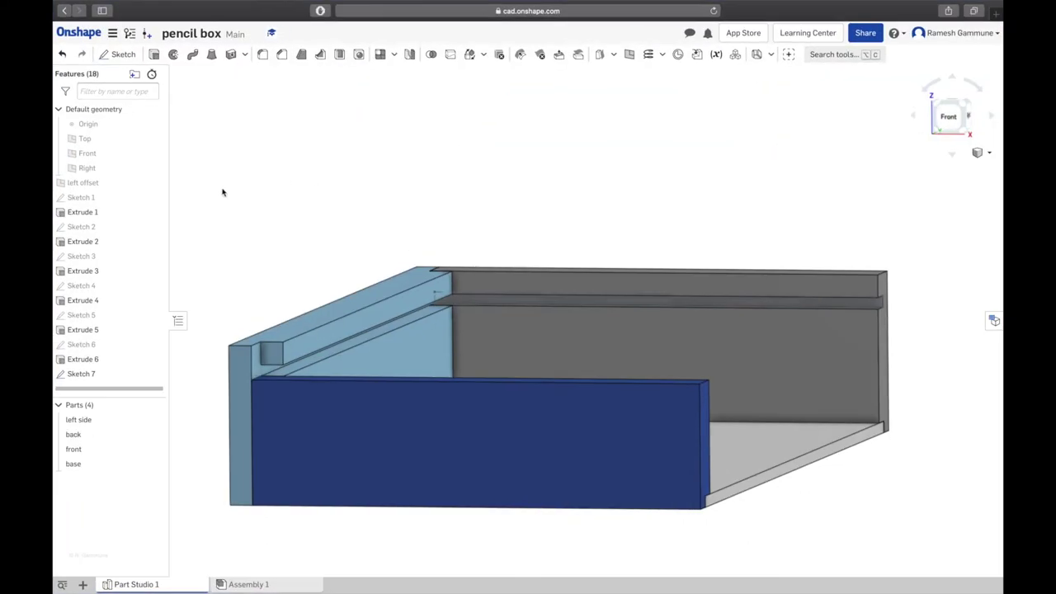
click(153, 55)
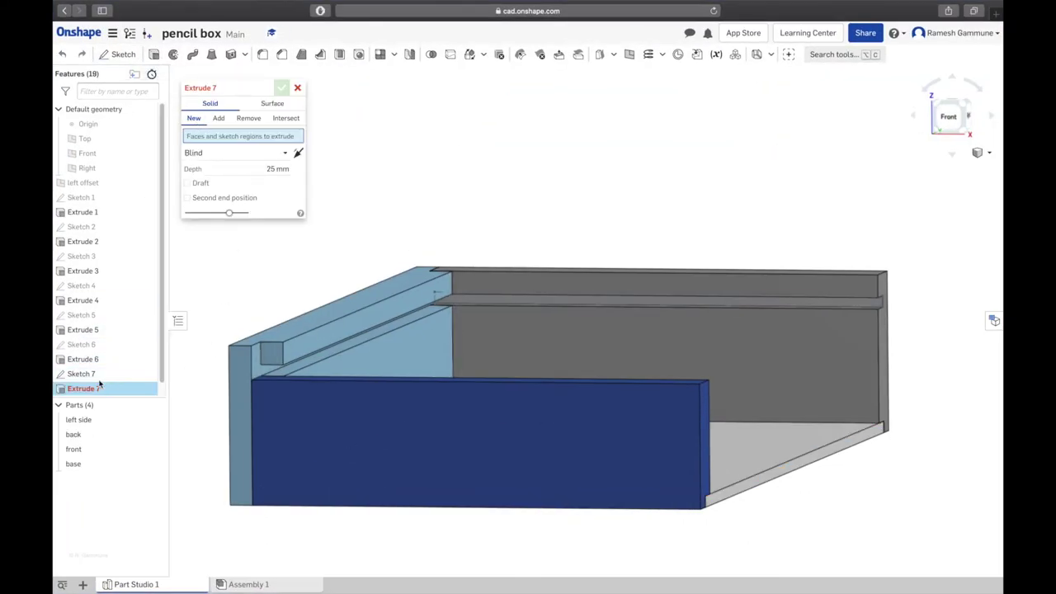
click(97, 379)
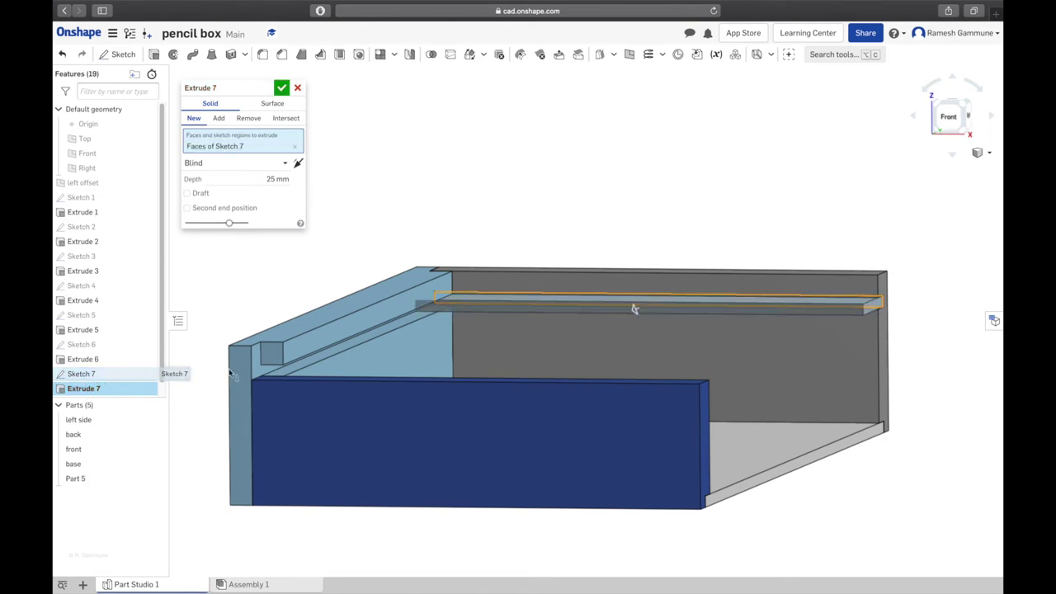
mouse_move(619, 232)
right_down()
mouse_move(614, 250)
mouse_move(620, 232)
right_up()
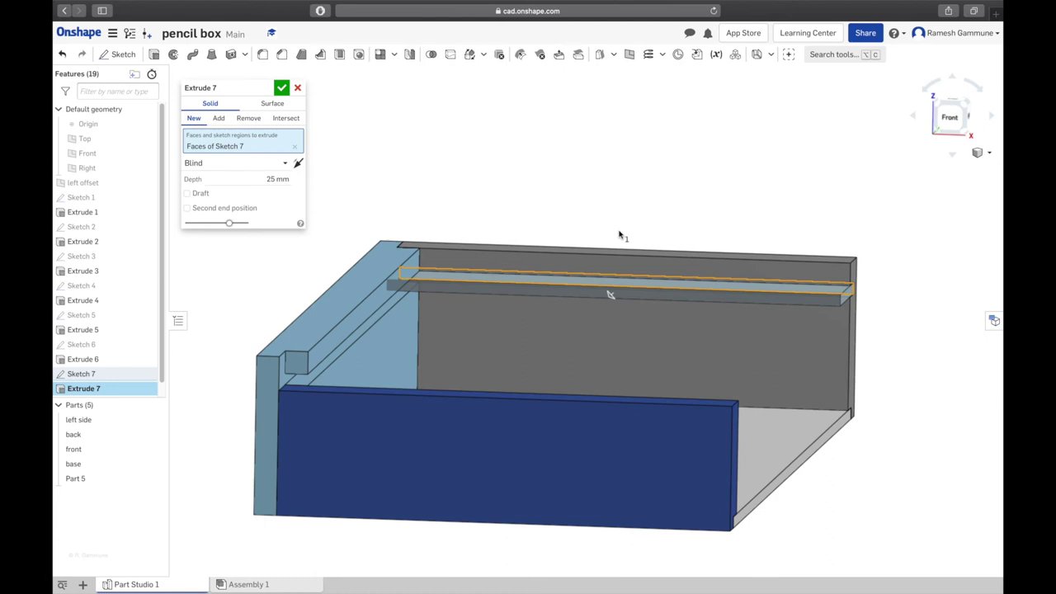
click(276, 179)
click(281, 88)
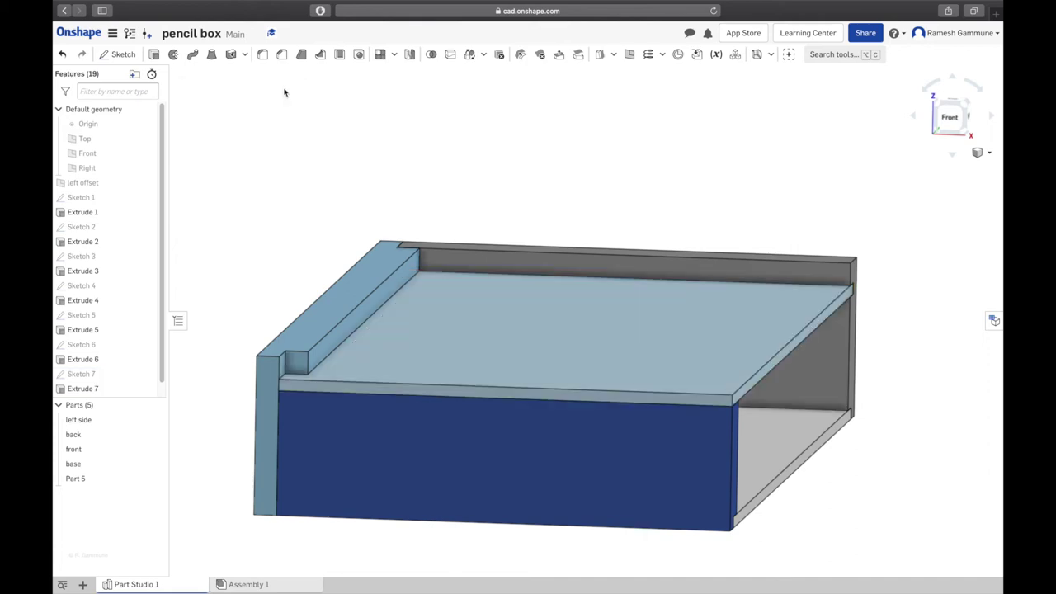
Step: Rename the newly extruded part as lid
right_drag(523, 307, 501, 310)
scroll(521, 354, up, 3)
scroll(529, 321, down, 4)
scroll(365, 311, up, 4)
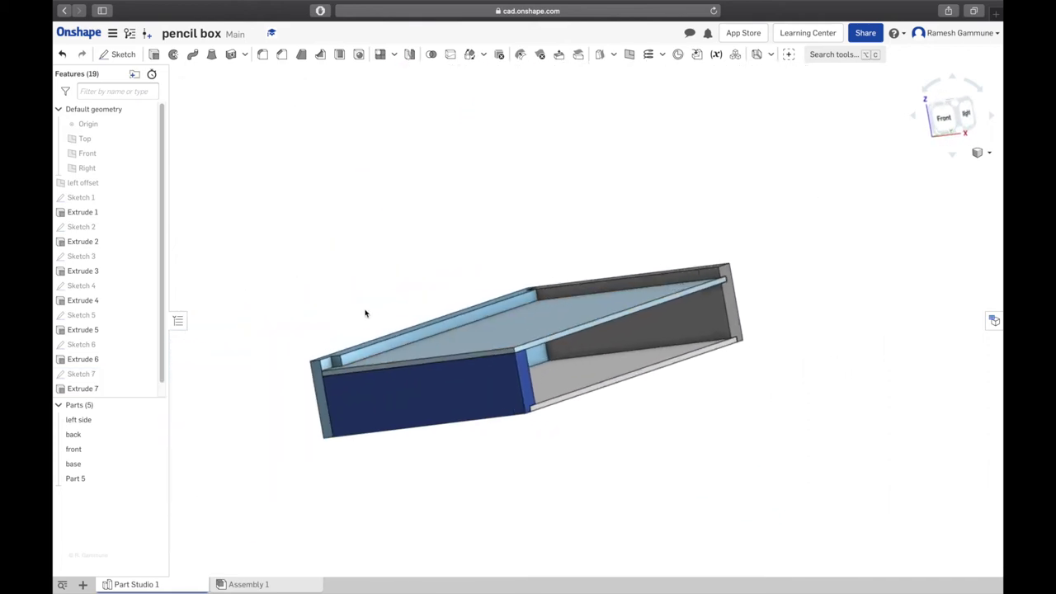
right_drag(366, 380, 371, 391)
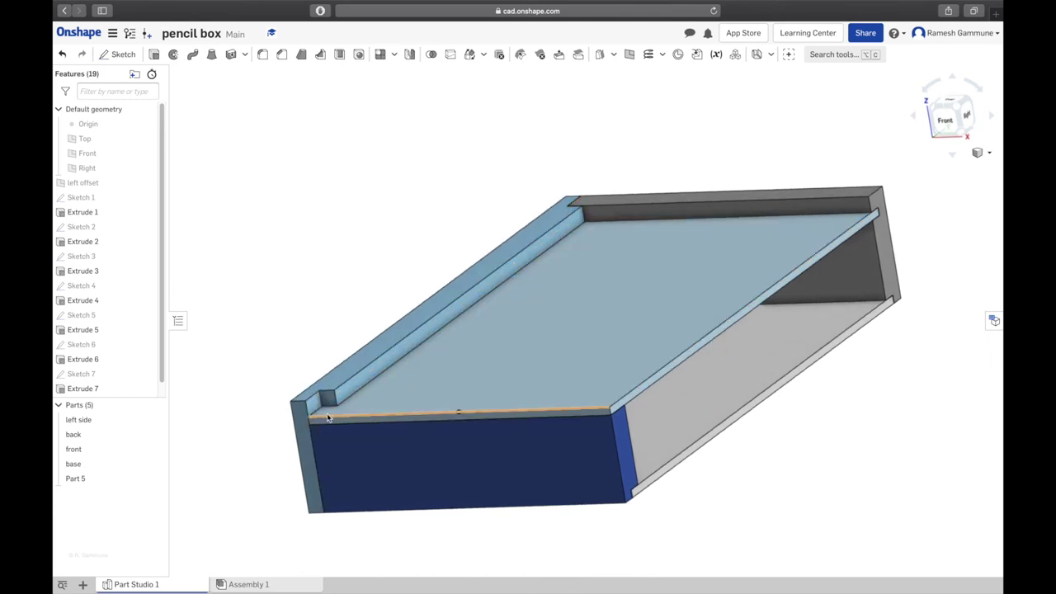
right_click(86, 480)
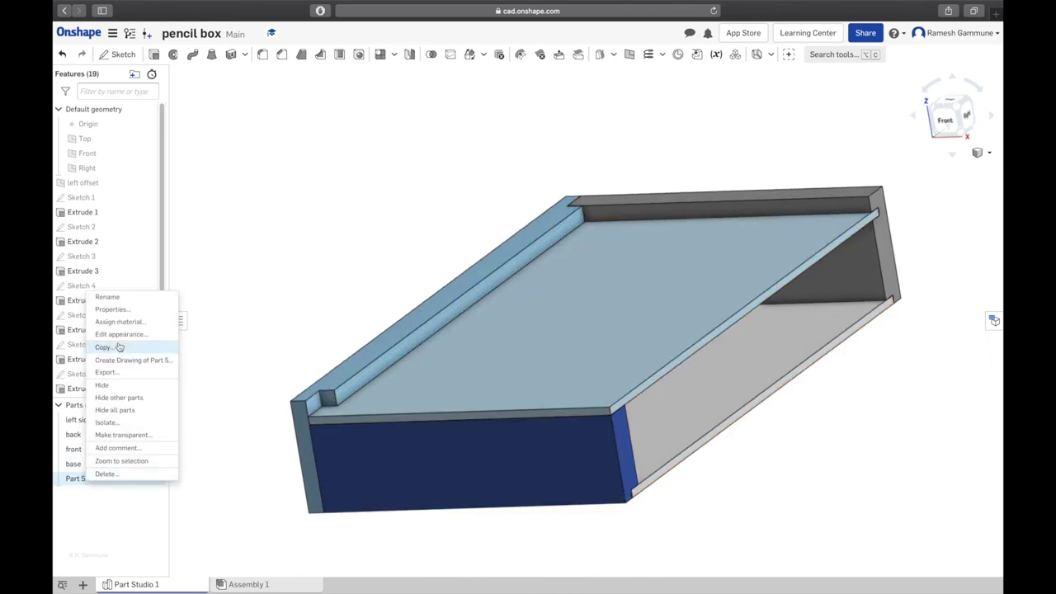
click(109, 297)
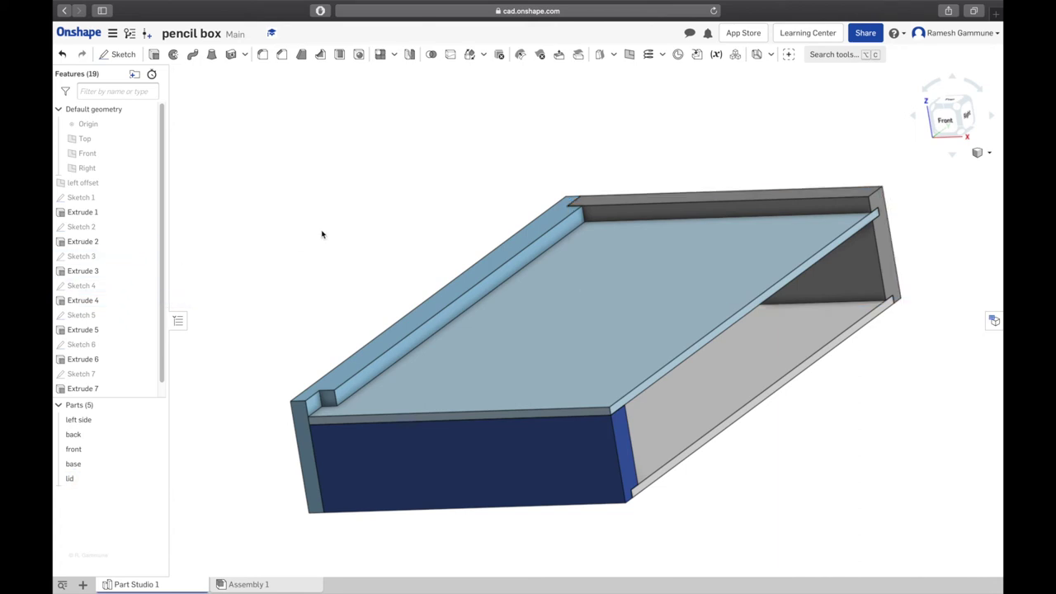
Step: Examine the left side panel and the opposite open side of the box where the matching panel belongs
scroll(358, 239, down, 2)
right_drag(358, 240, 380, 237)
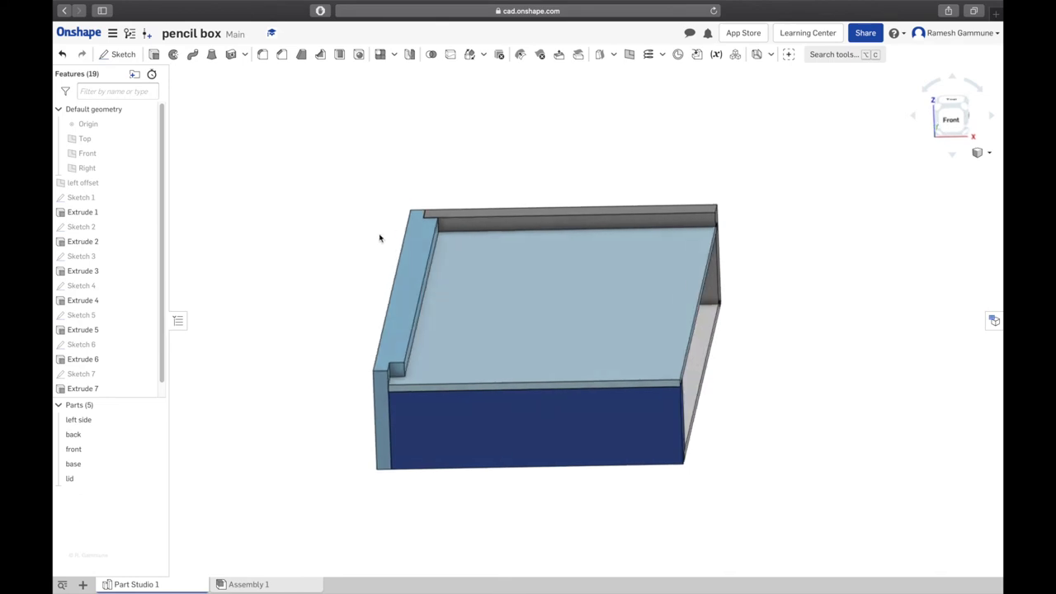
mouse_move(540, 373)
right_down()
mouse_move(578, 356)
mouse_move(544, 370)
right_up()
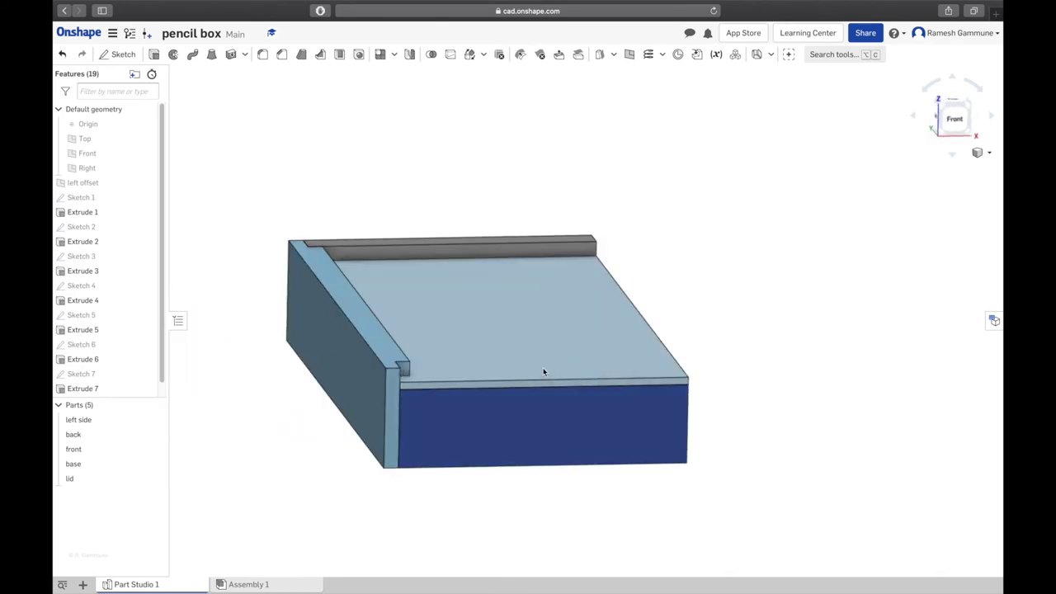
click(374, 397)
click(309, 466)
right_drag(314, 411, 298, 414)
right_drag(567, 382, 584, 391)
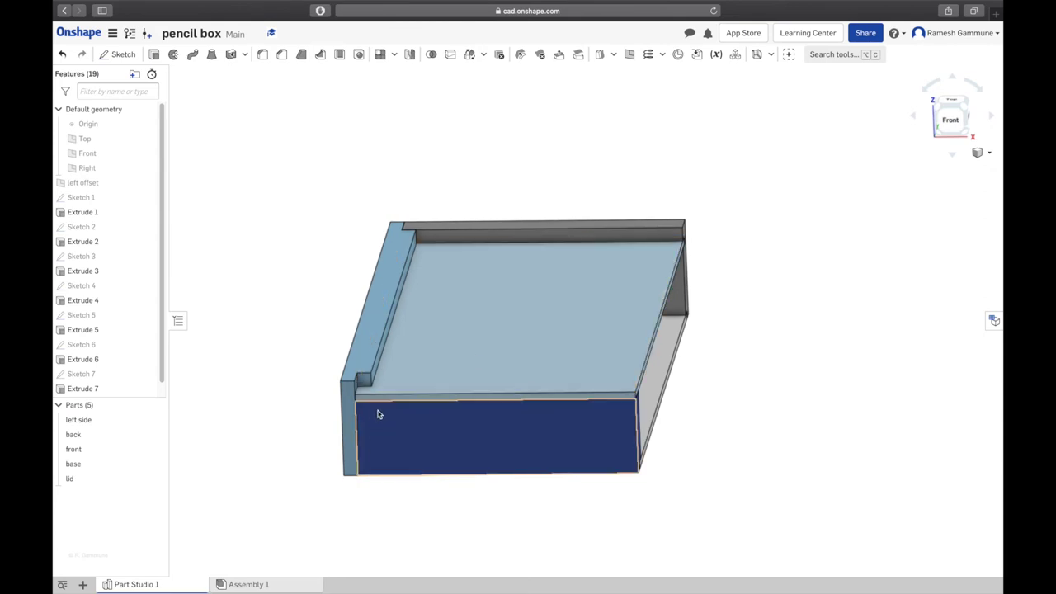
click(401, 252)
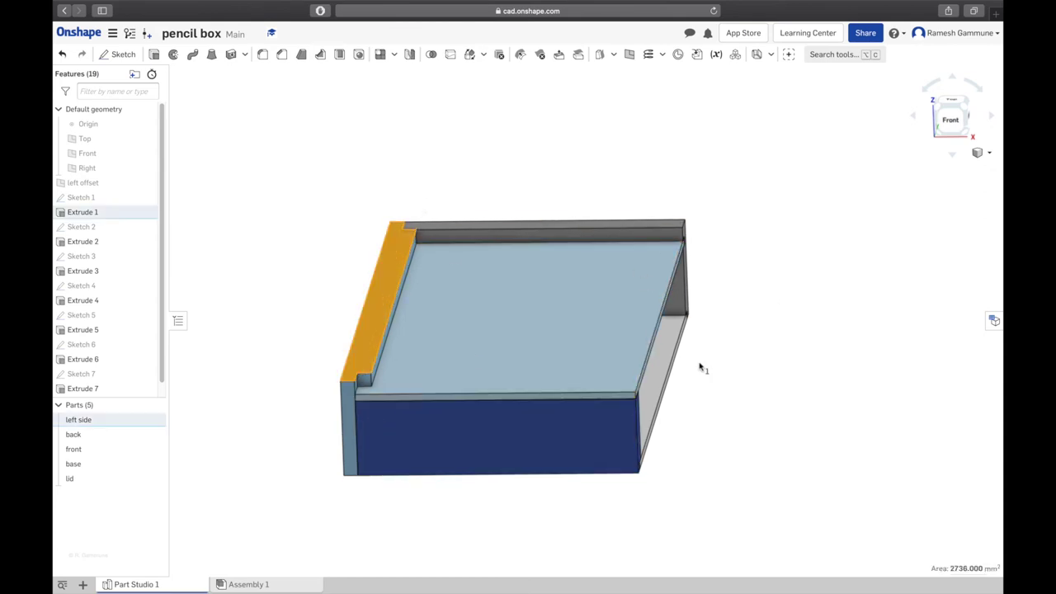
click(304, 337)
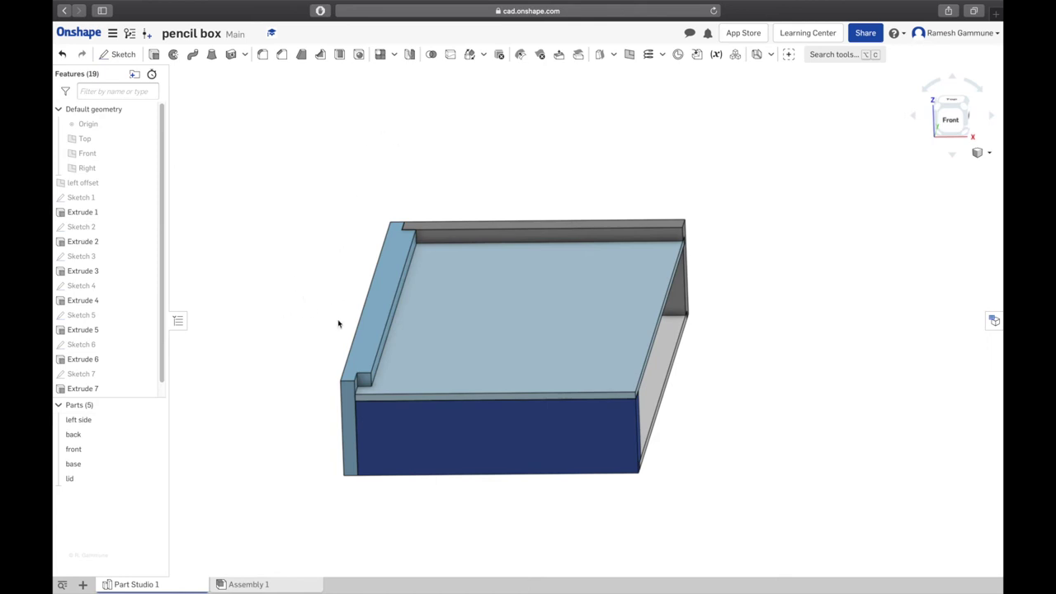
Step: Show the origin and the Right plane, and inspect the plane's position relative to the left side panel
scroll(338, 323, up, 2)
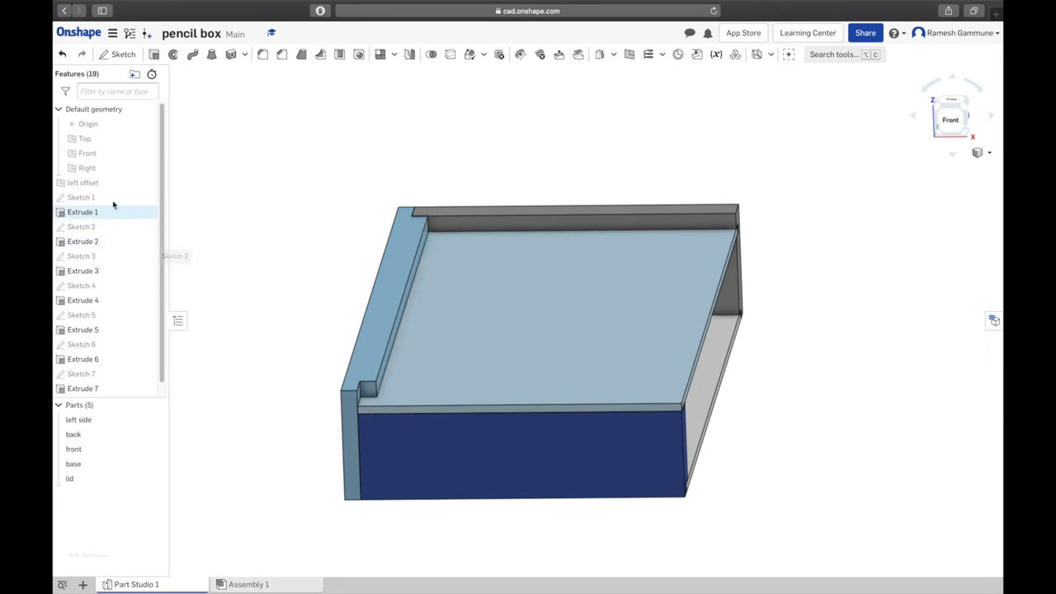
click(150, 124)
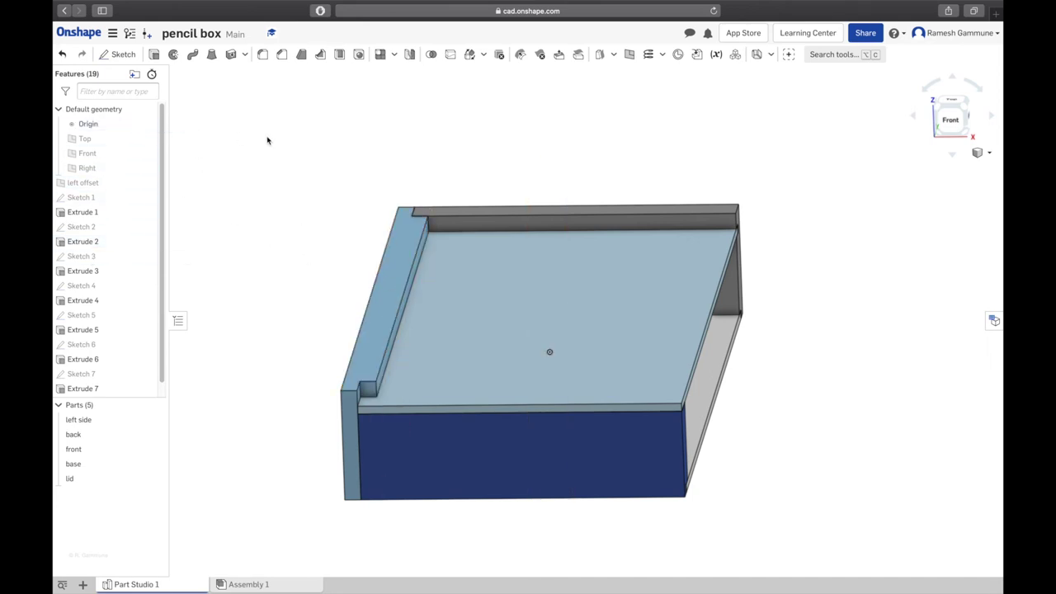
right_drag(266, 138, 270, 172)
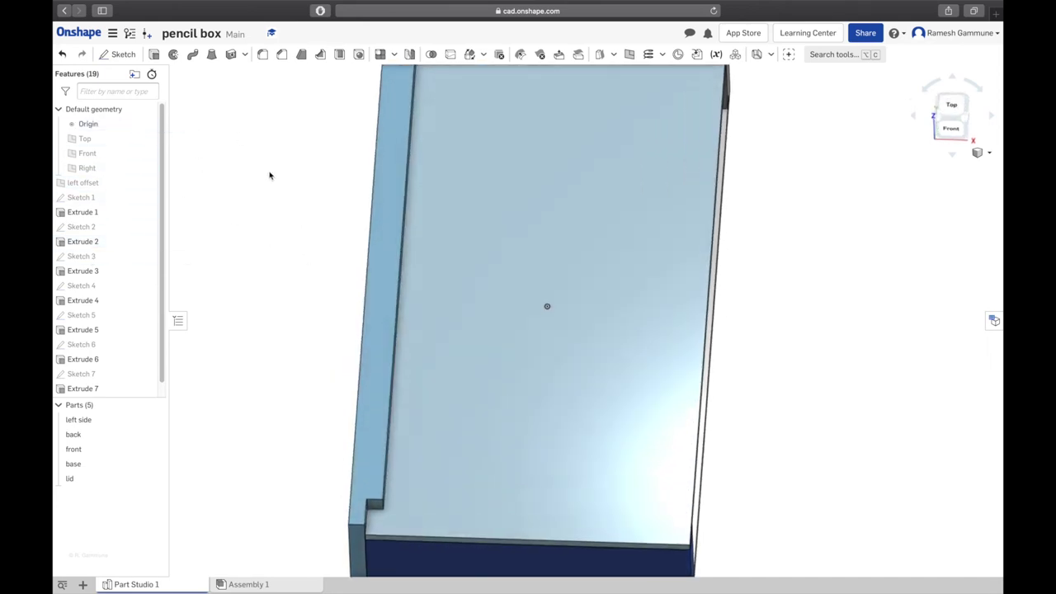
click(145, 168)
mouse_move(214, 188)
right_down()
mouse_move(231, 193)
mouse_move(263, 158)
mouse_move(198, 156)
mouse_move(263, 158)
mouse_move(245, 167)
right_up()
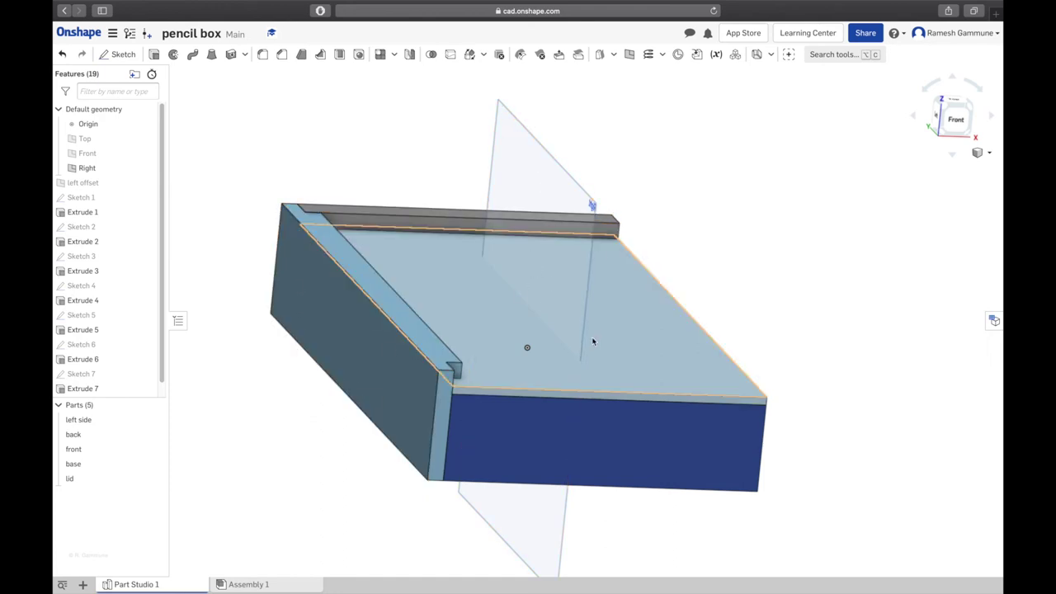
click(407, 382)
click(343, 453)
right_drag(340, 461, 300, 453)
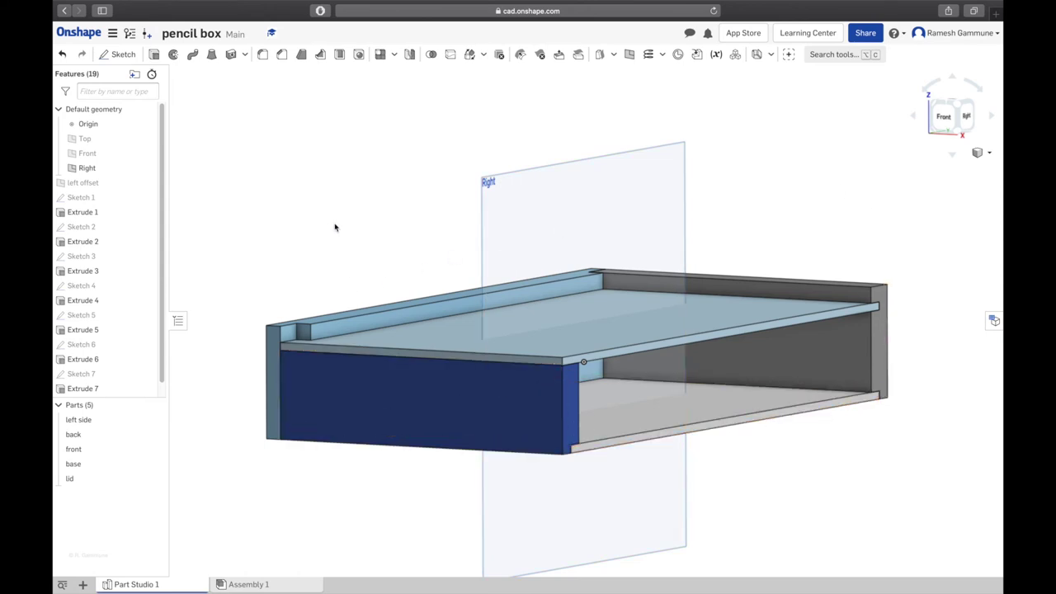
right_drag(335, 229, 370, 239)
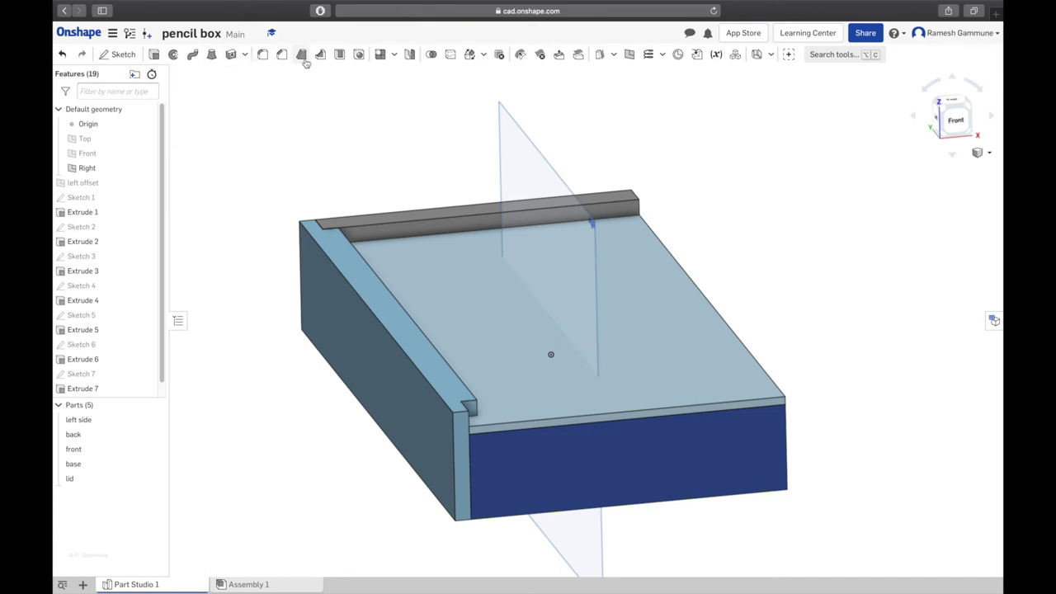
Step: Mirror the left side part about the Right plane as a new part
click(409, 56)
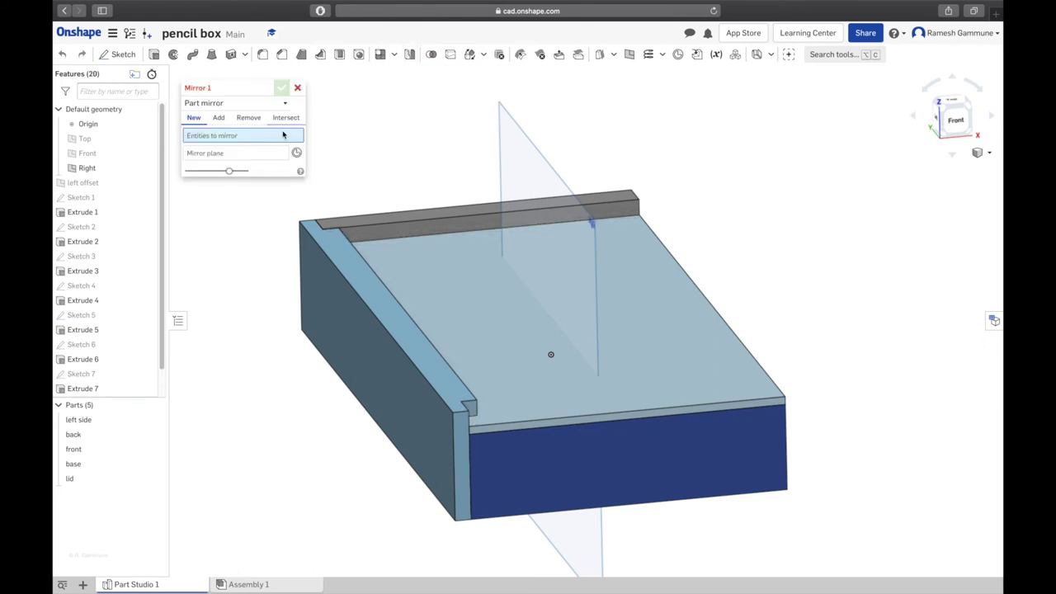
click(217, 119)
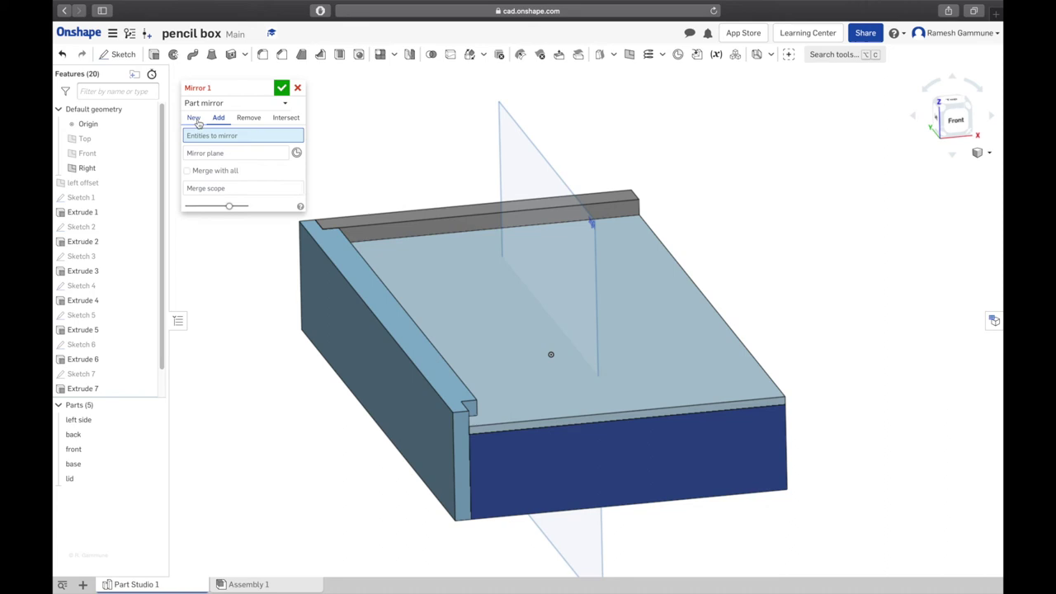
click(193, 119)
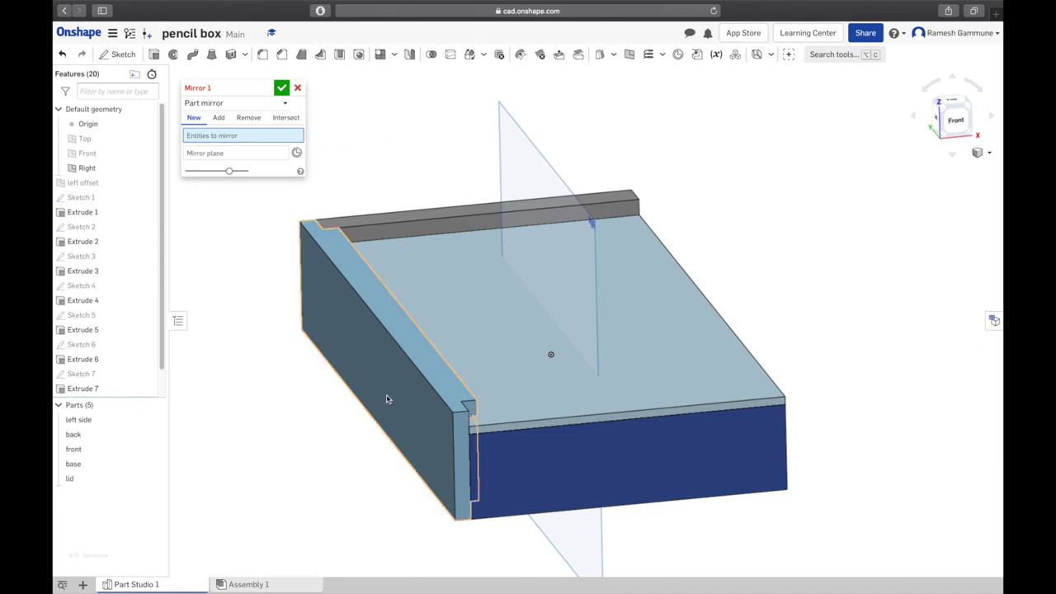
click(70, 423)
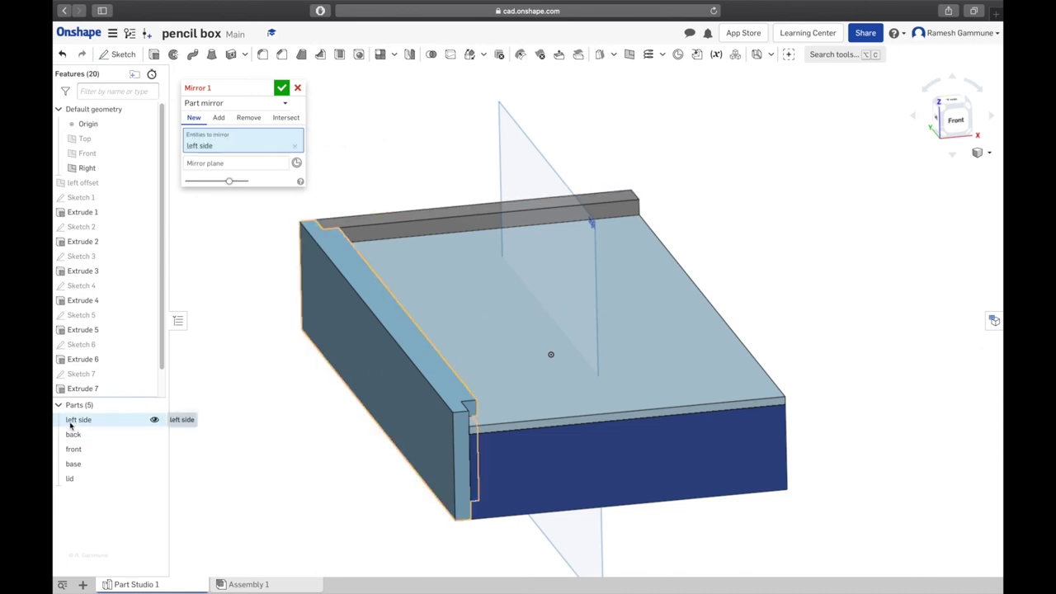
click(244, 165)
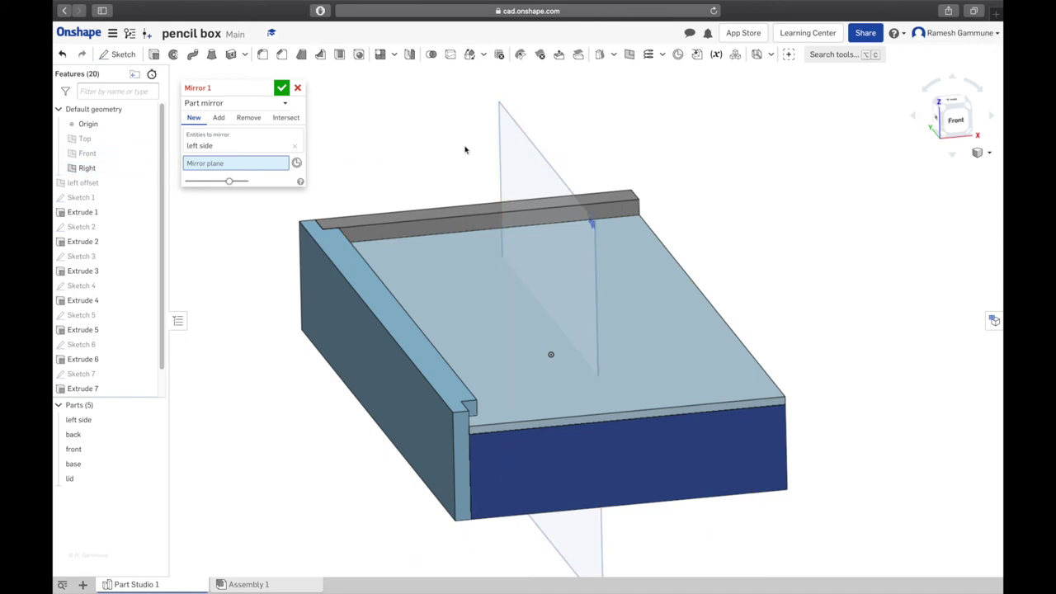
click(502, 140)
right_drag(493, 153, 448, 153)
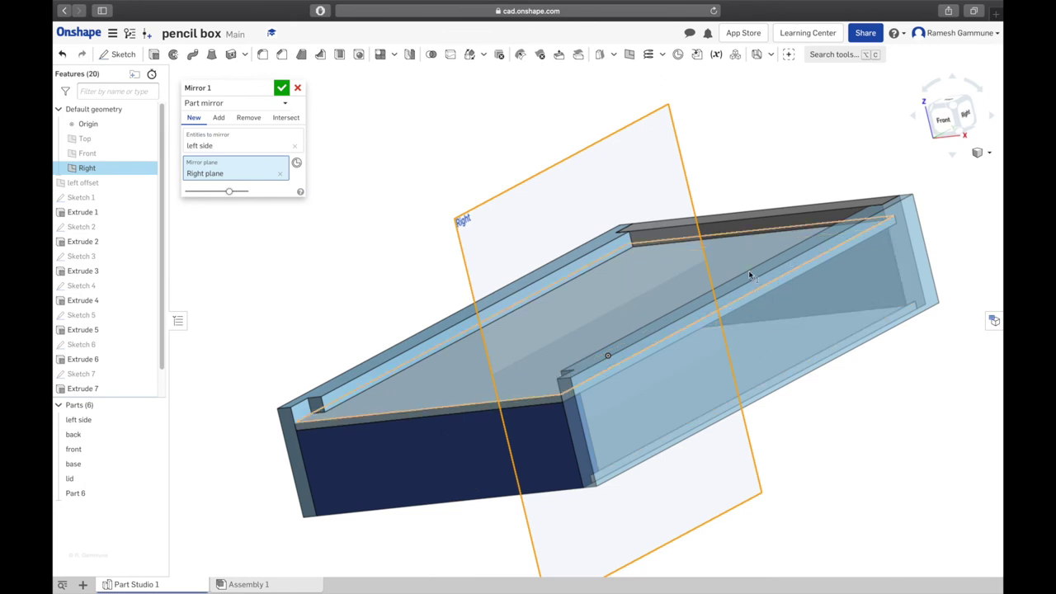
right_drag(777, 310, 628, 333)
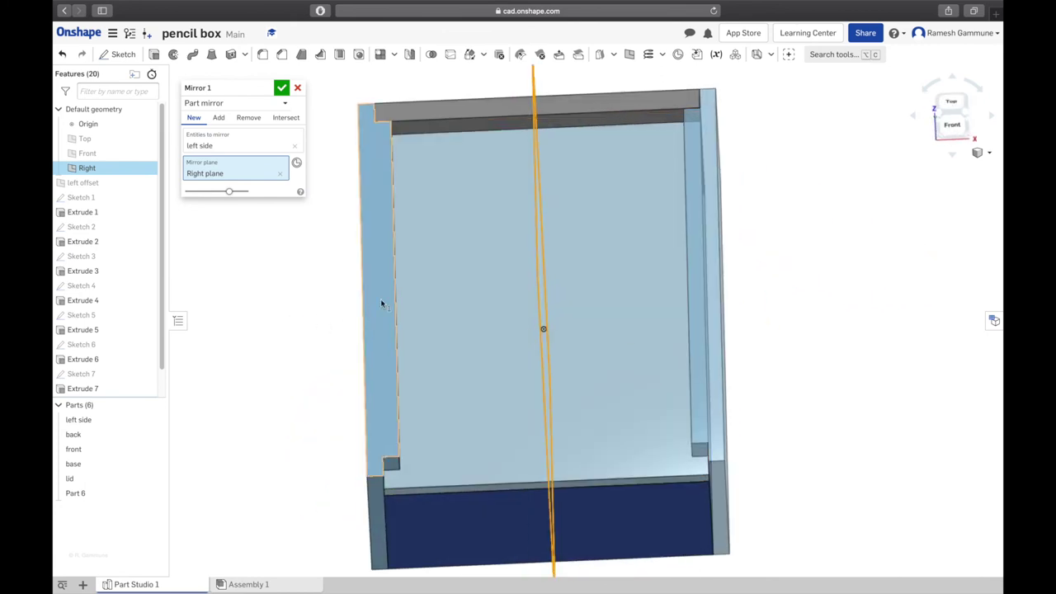
click(281, 88)
Step: Hide the Right plane and the origin
right_drag(372, 215, 363, 206)
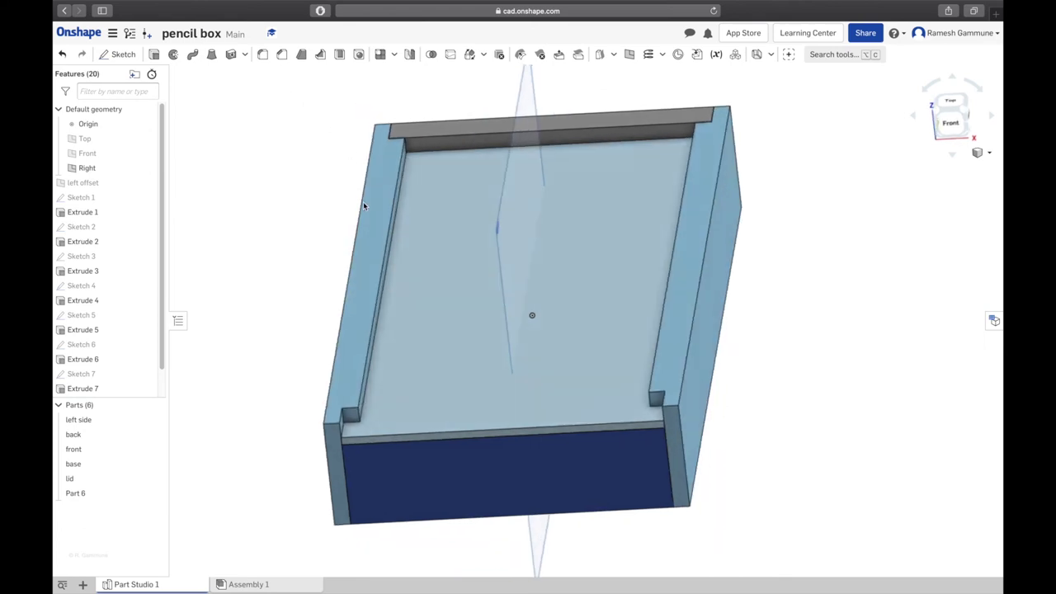
click(146, 168)
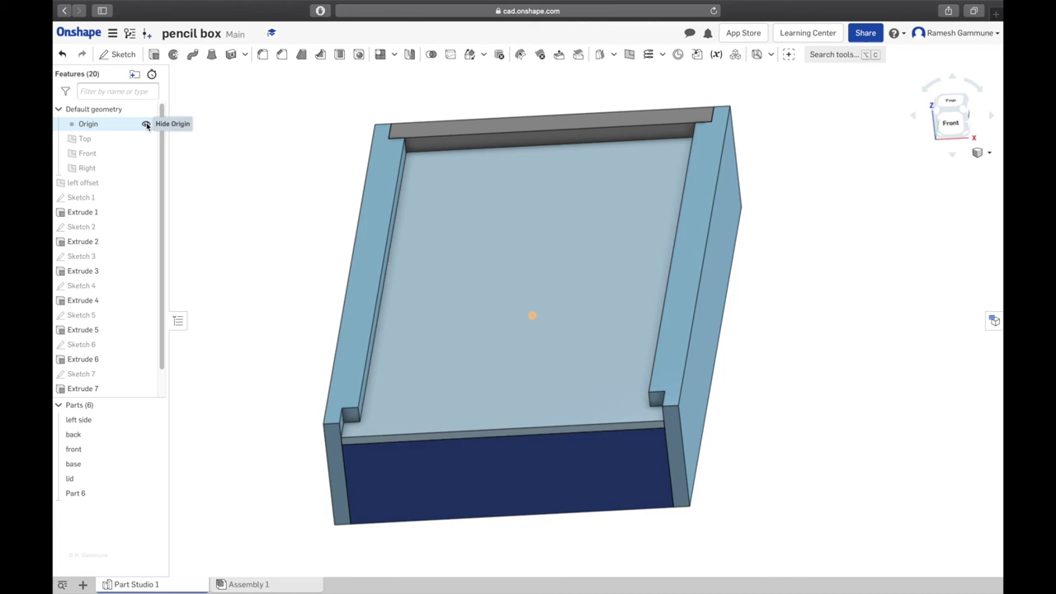
click(146, 123)
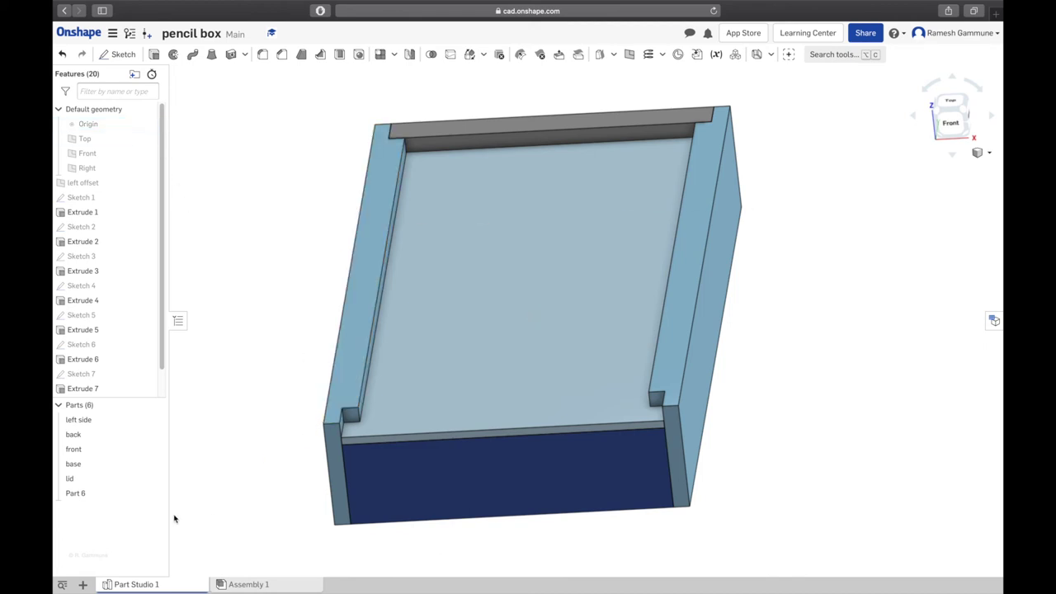
Step: Rename the mirrored side panel part as right side
click(159, 492)
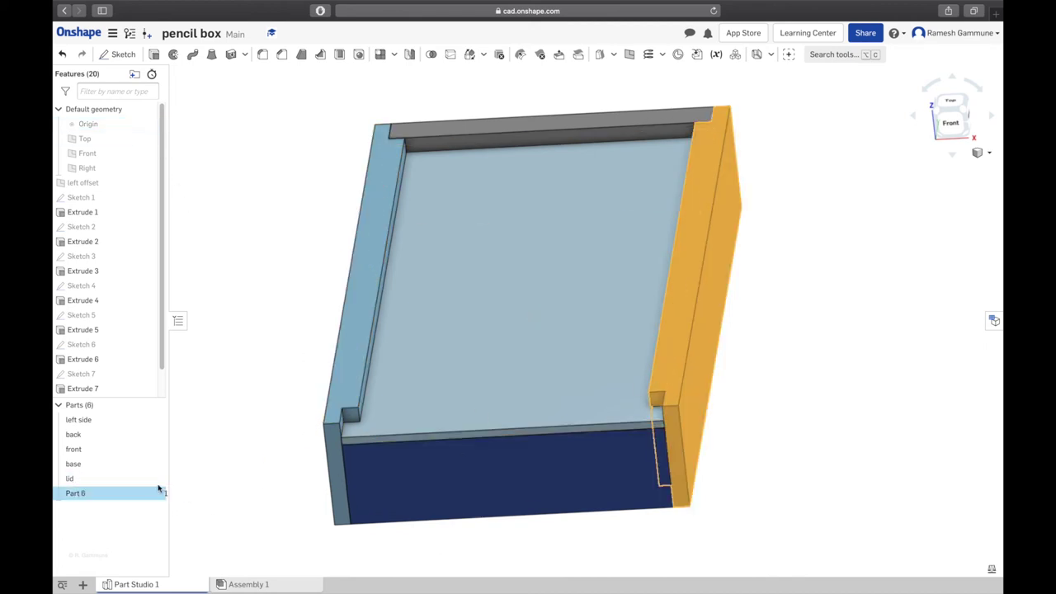
right_click(83, 494)
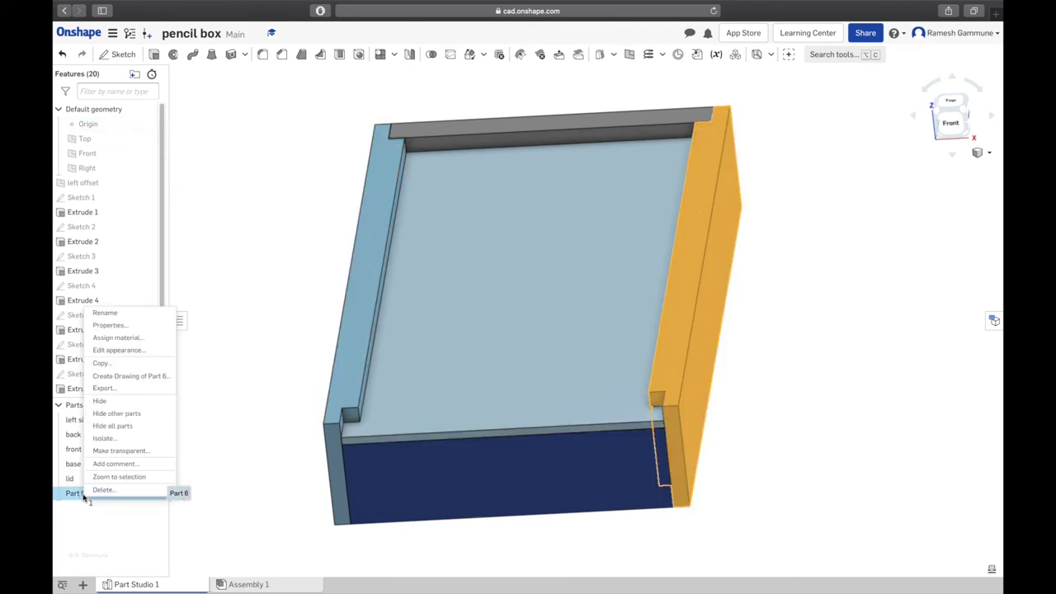
click(128, 319)
text(rig)
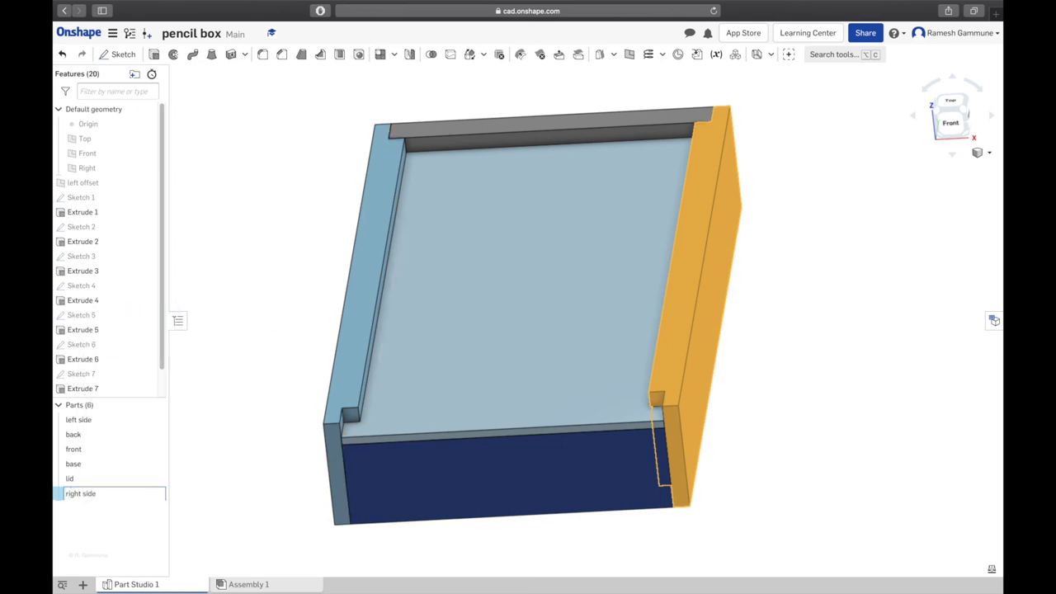
text(ht side)
Step: Complete the mirrored panel's name as right side and deselect the part
key(Return)
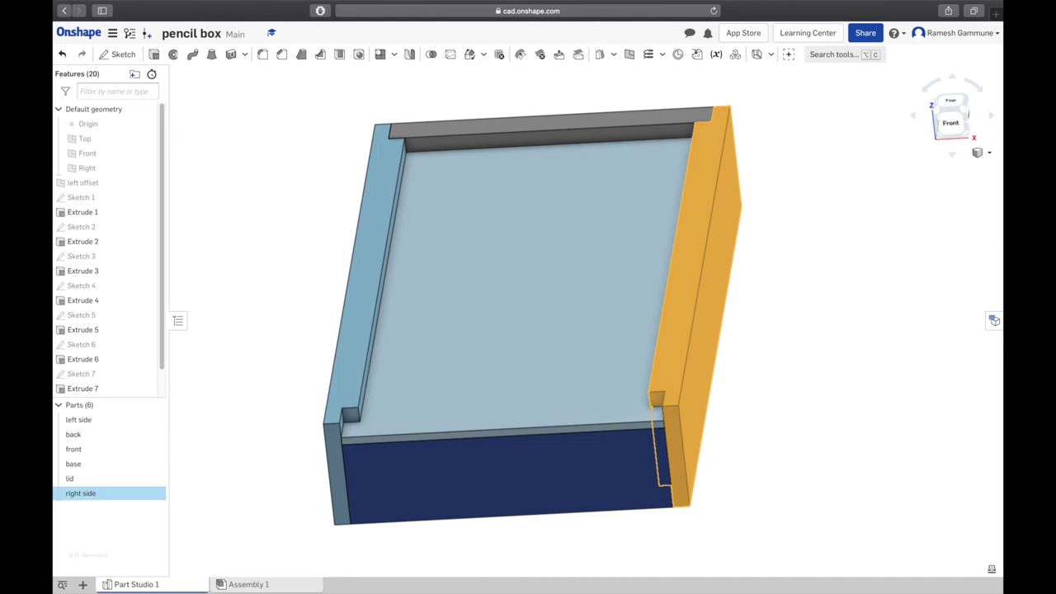
click(228, 271)
Step: Examine the handle's dimensions and its position on the assembled box in the PDF drawing in Preview, and return to Onshape
mouse_move(697, 265)
right_down()
mouse_move(582, 252)
mouse_move(660, 308)
mouse_move(710, 297)
mouse_move(694, 309)
right_up()
scroll(676, 347, down, 5)
scroll(542, 172, up, 4)
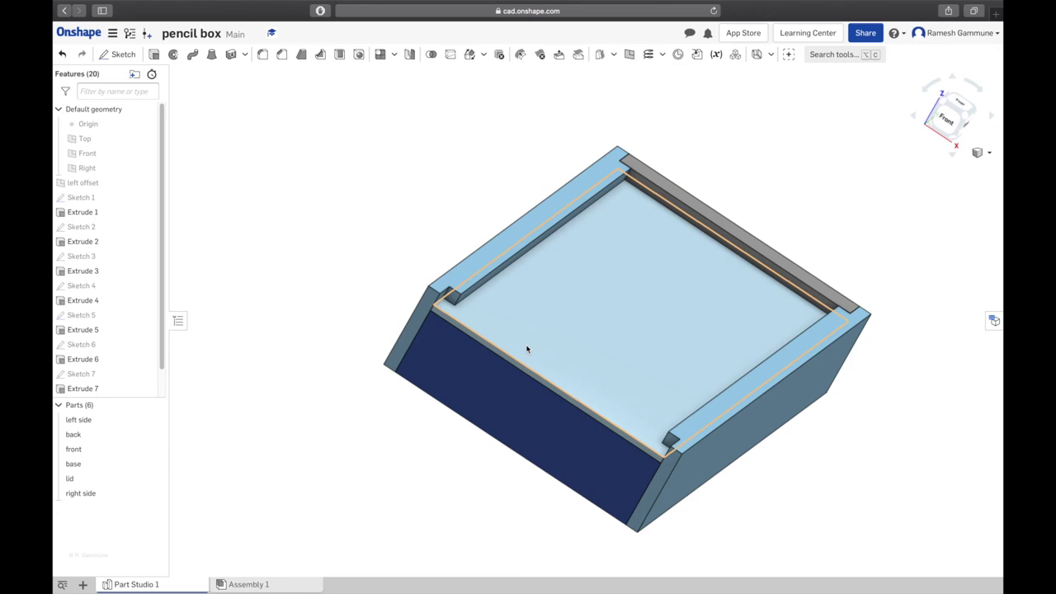
key(ctrl+Up)
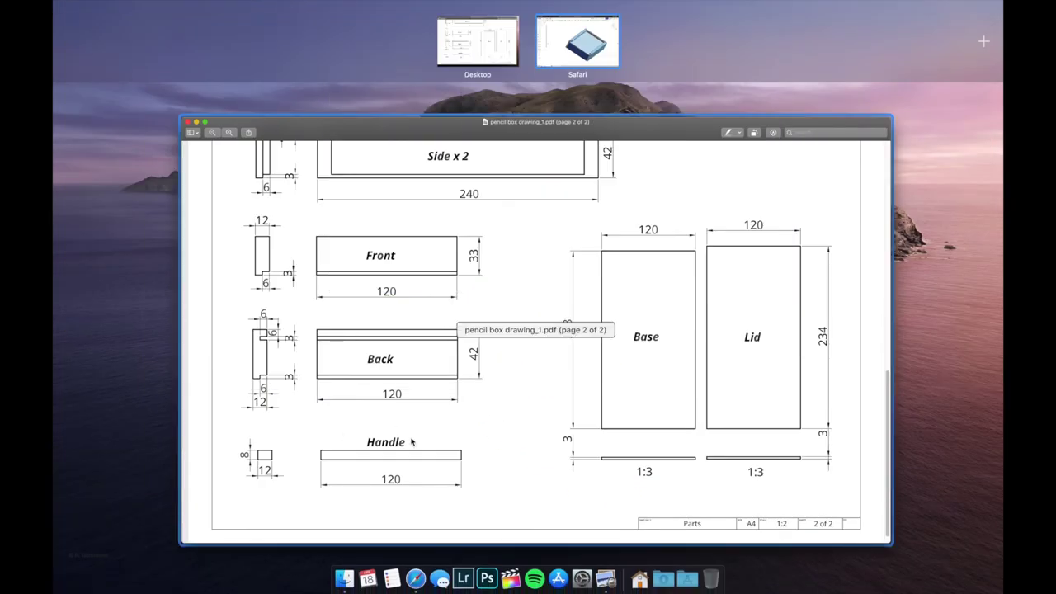
click(306, 456)
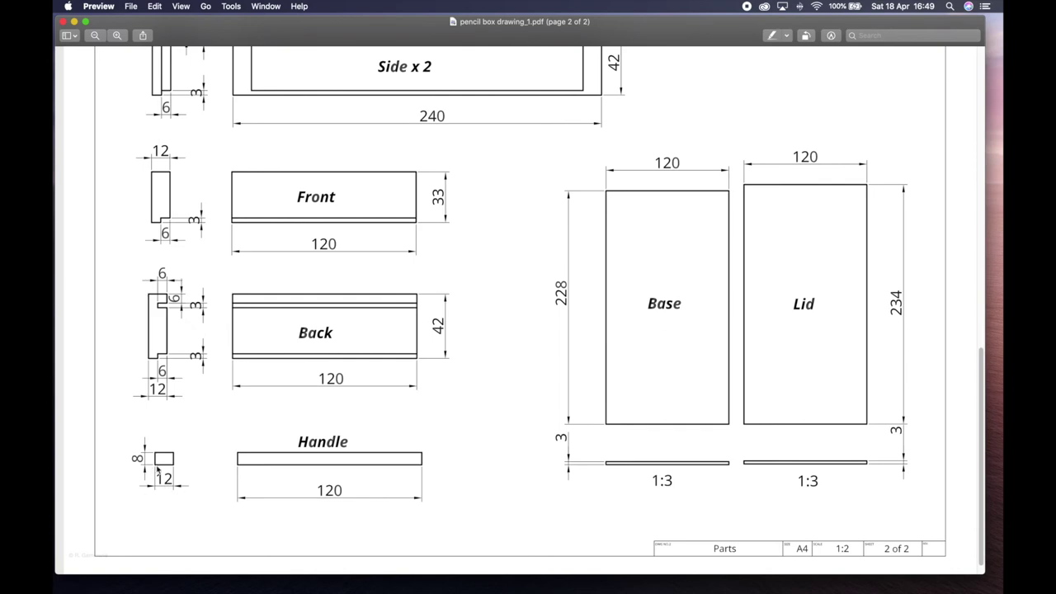
scroll(258, 428, up, 15)
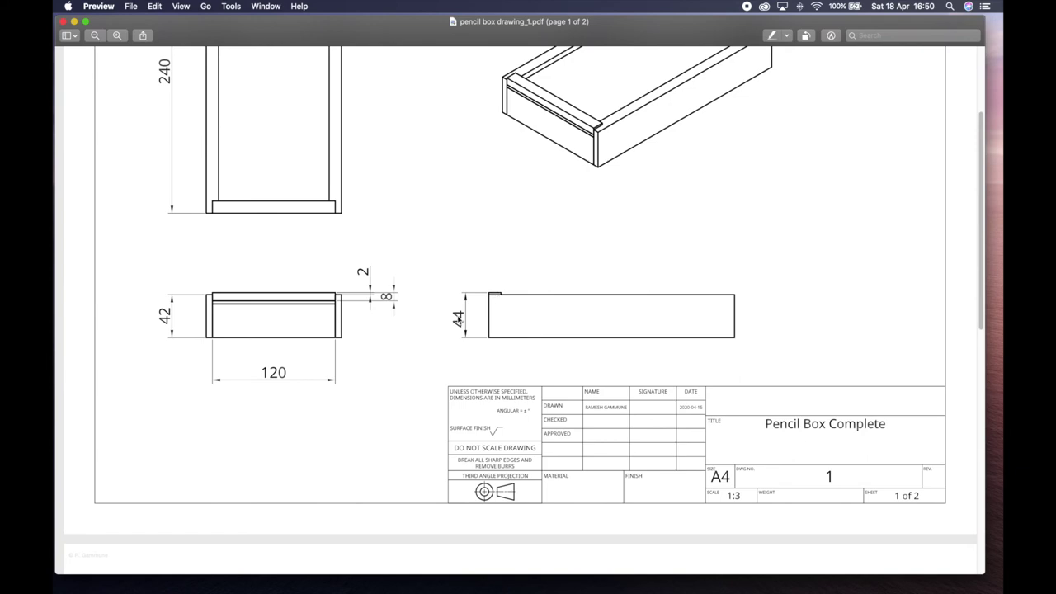
key(ctrl+Up)
click(610, 42)
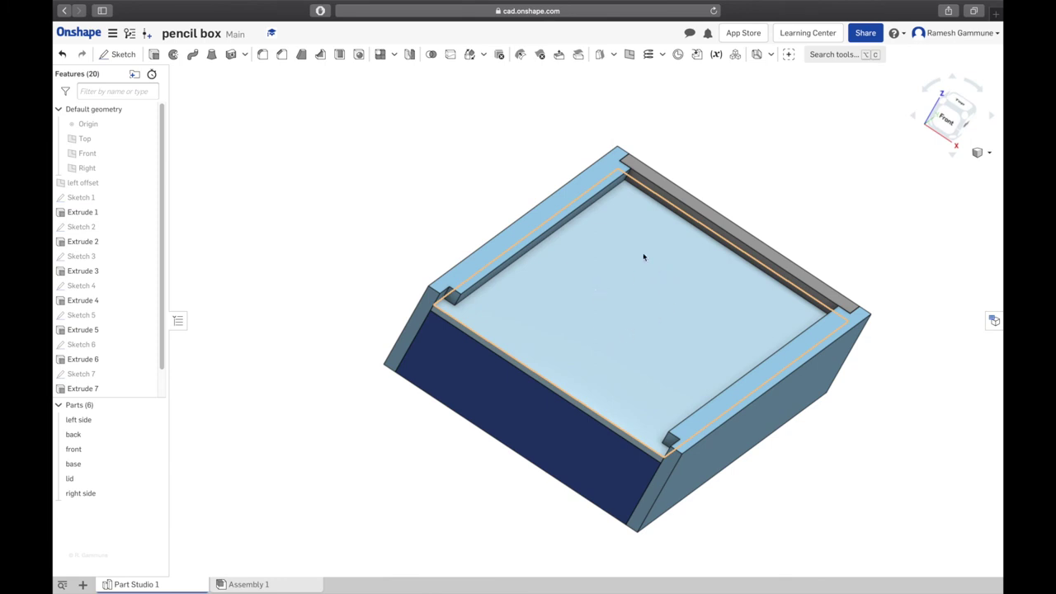
Step: Start a sketch on the lid's upper face and view it normal to the sketch plane
click(118, 54)
click(586, 371)
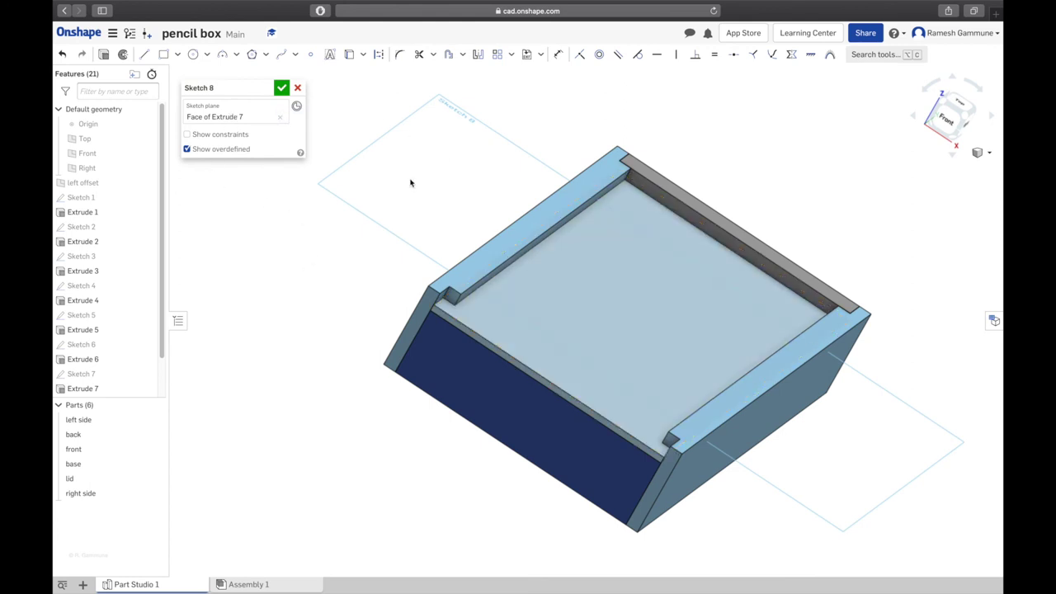
right_click(397, 207)
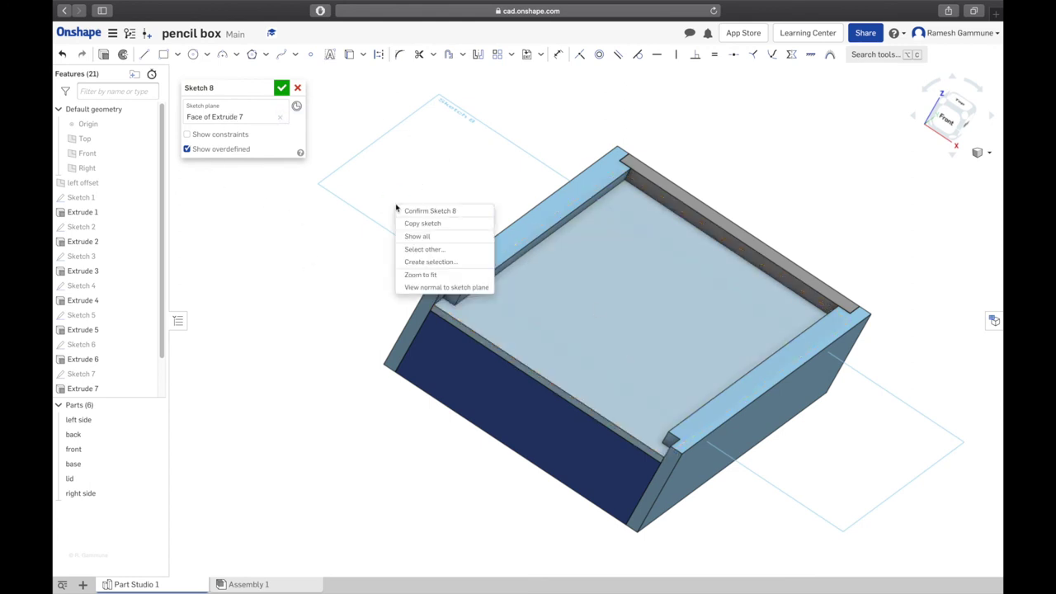
click(446, 287)
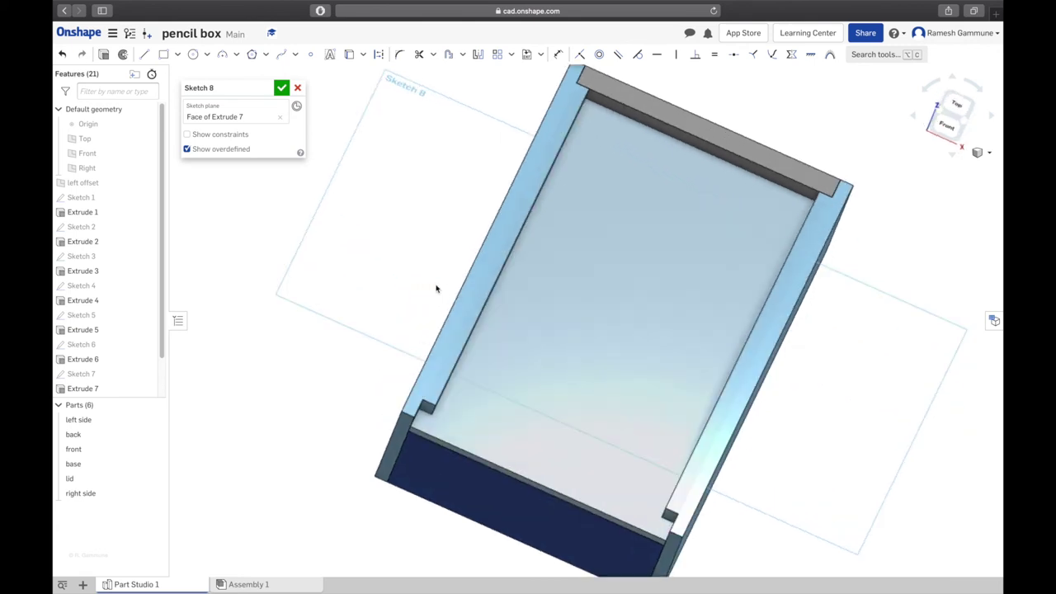
scroll(551, 450, up, 5)
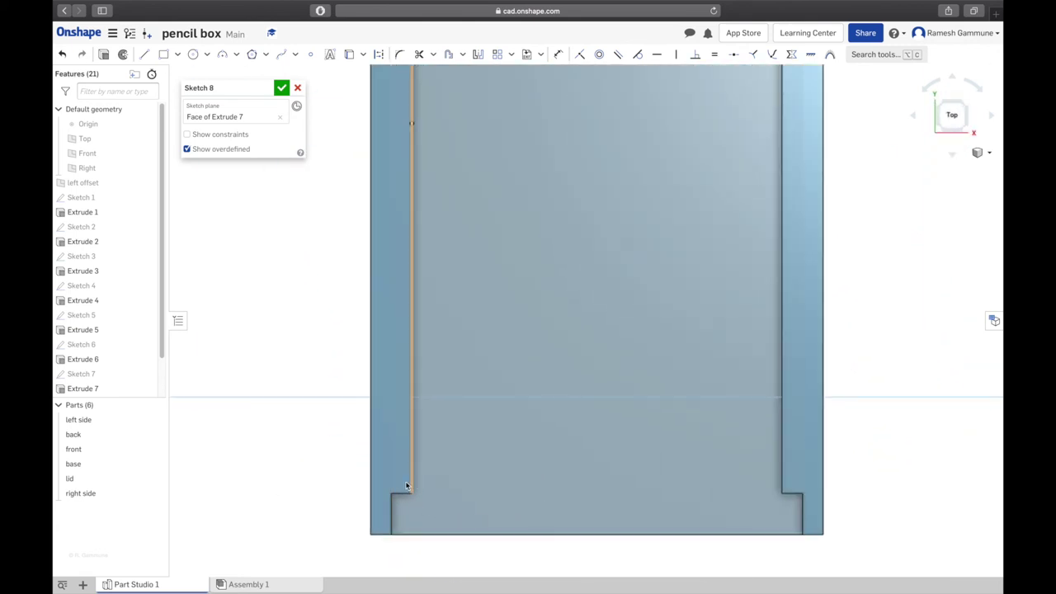
Step: Draw a 120 mm wide corner rectangle across the lid's front end, from the left notch's inner corner to the right notch's front corner
click(169, 57)
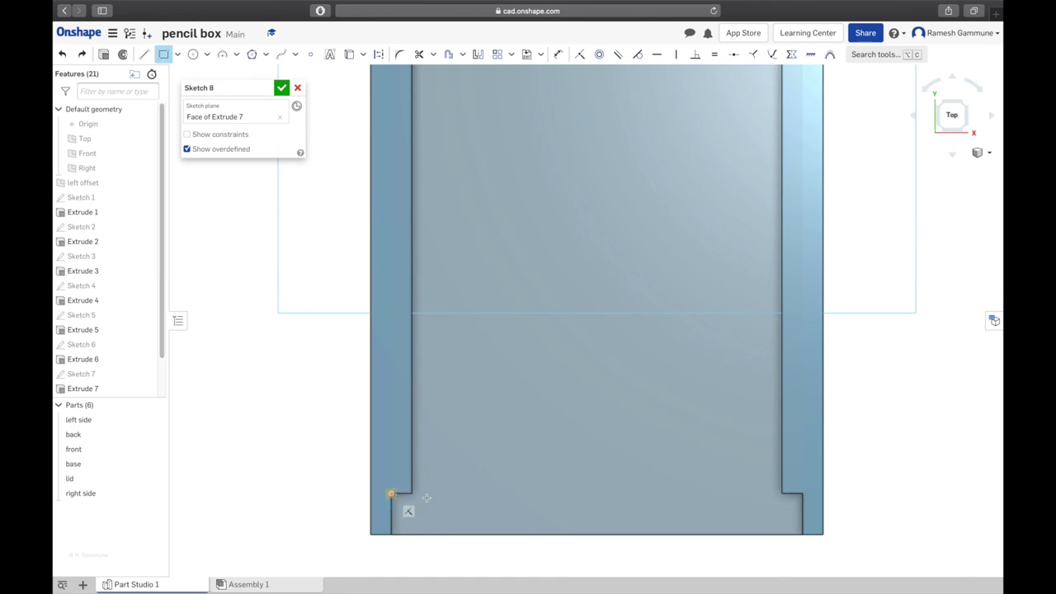
click(392, 493)
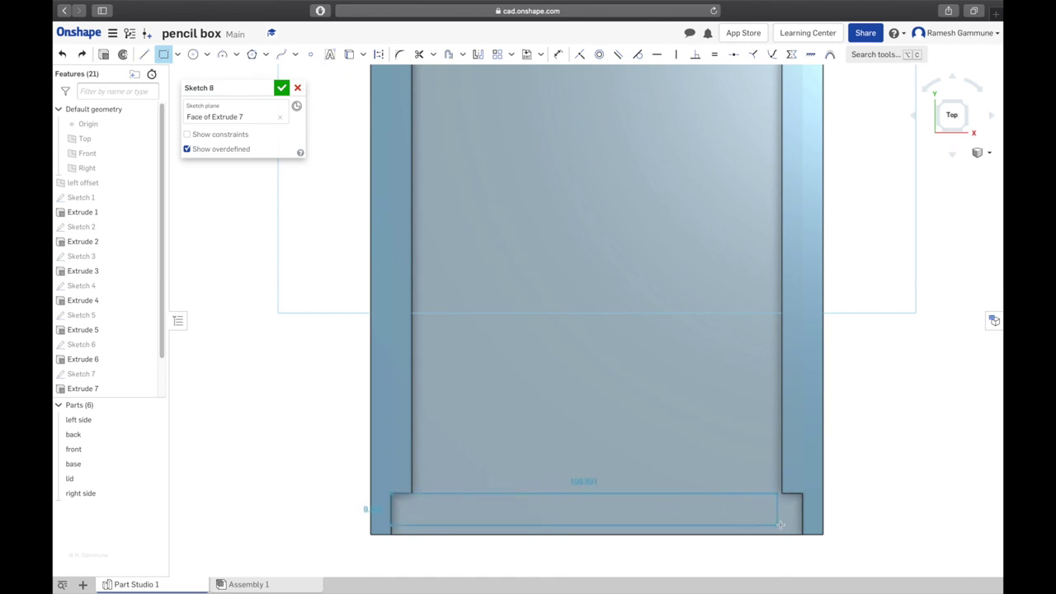
drag(780, 525, 802, 534)
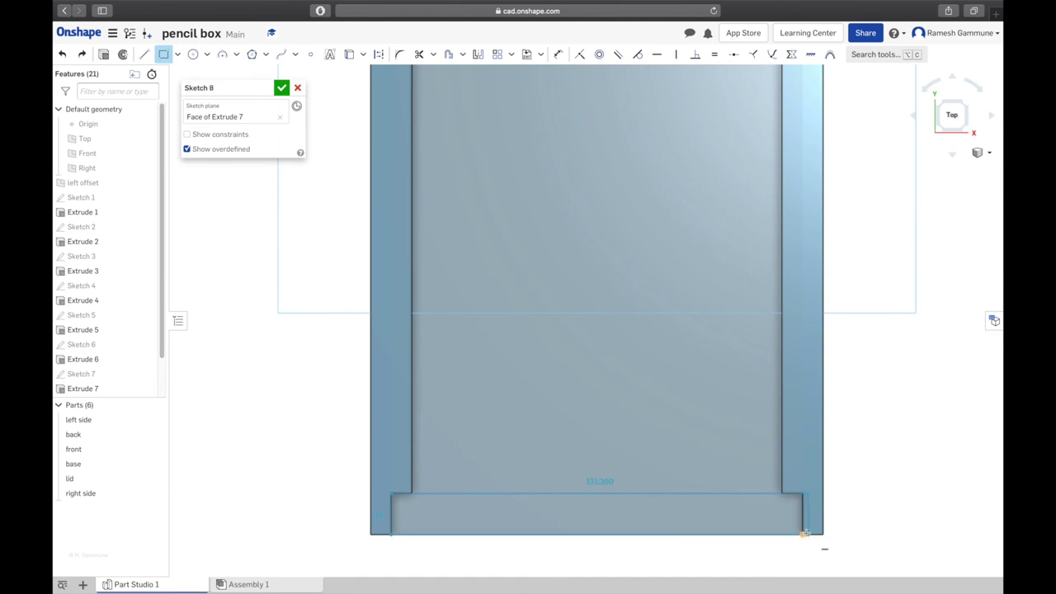
click(802, 534)
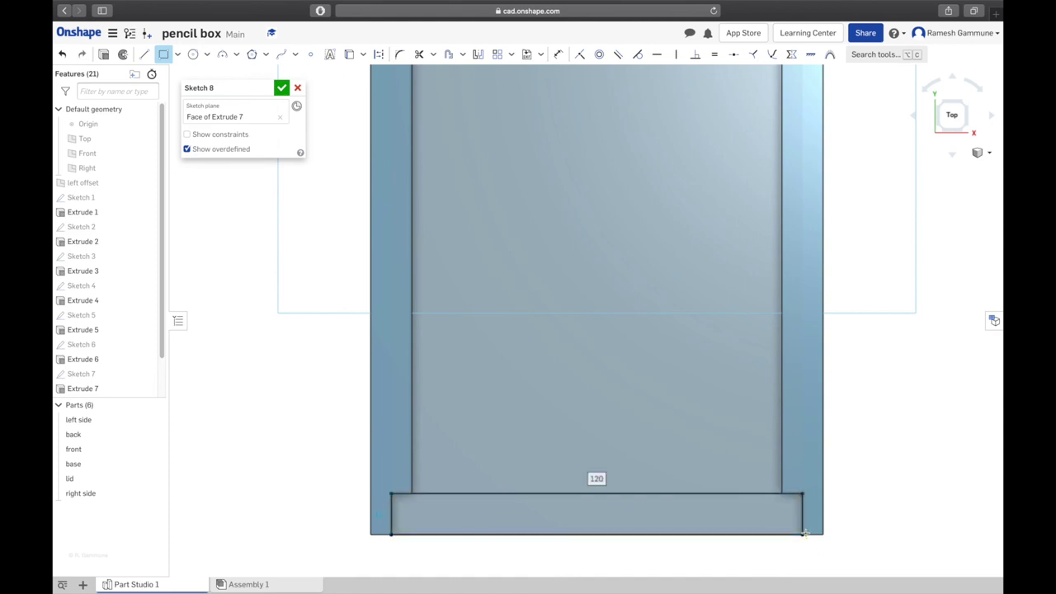
key(Escape)
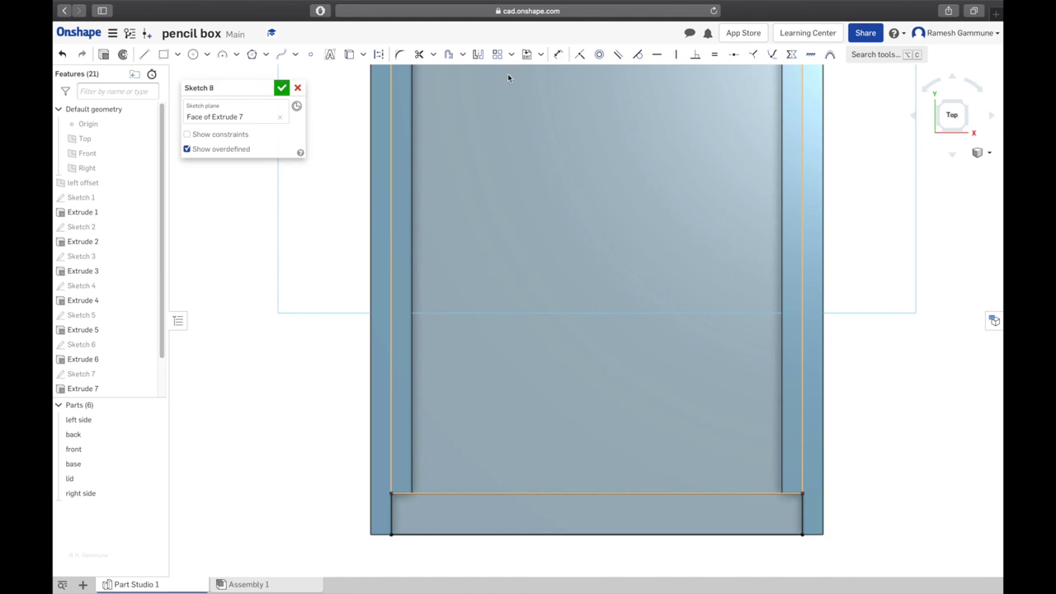
Step: Dimension the long edge of the handle rectangle and finish the sketch
click(559, 54)
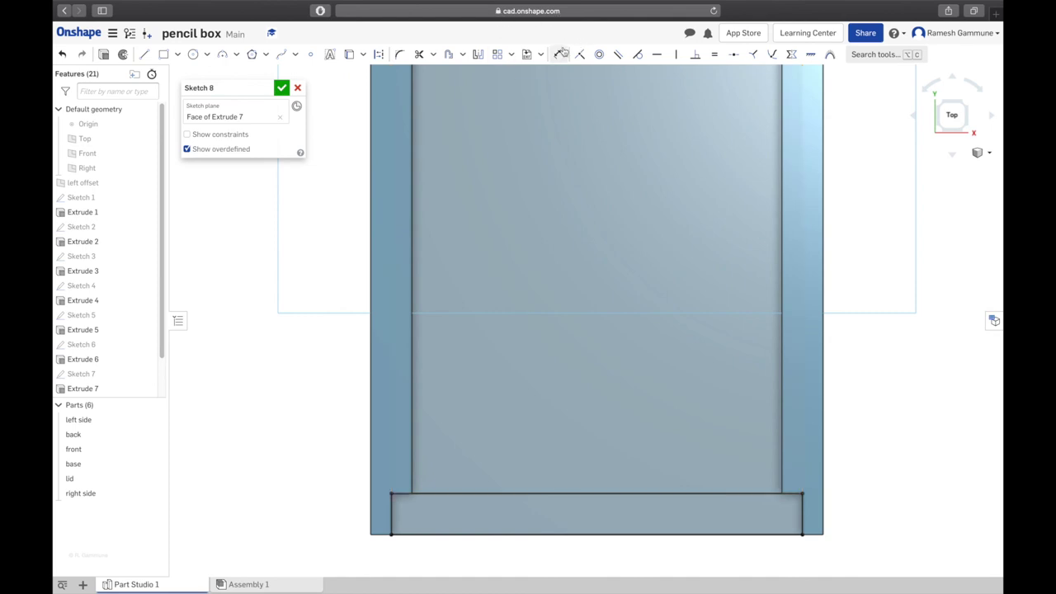
click(598, 495)
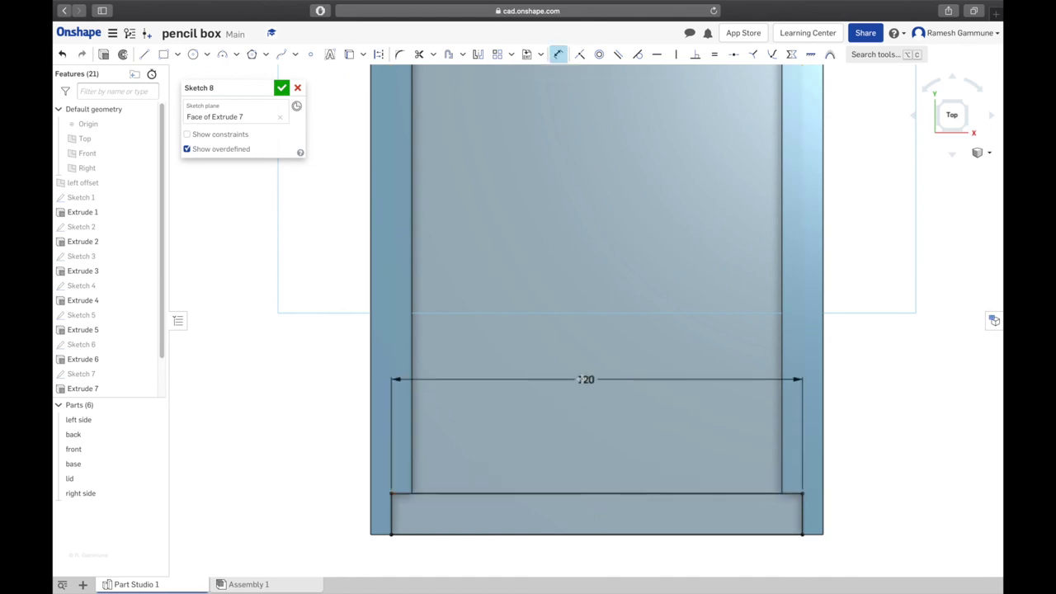
click(581, 377)
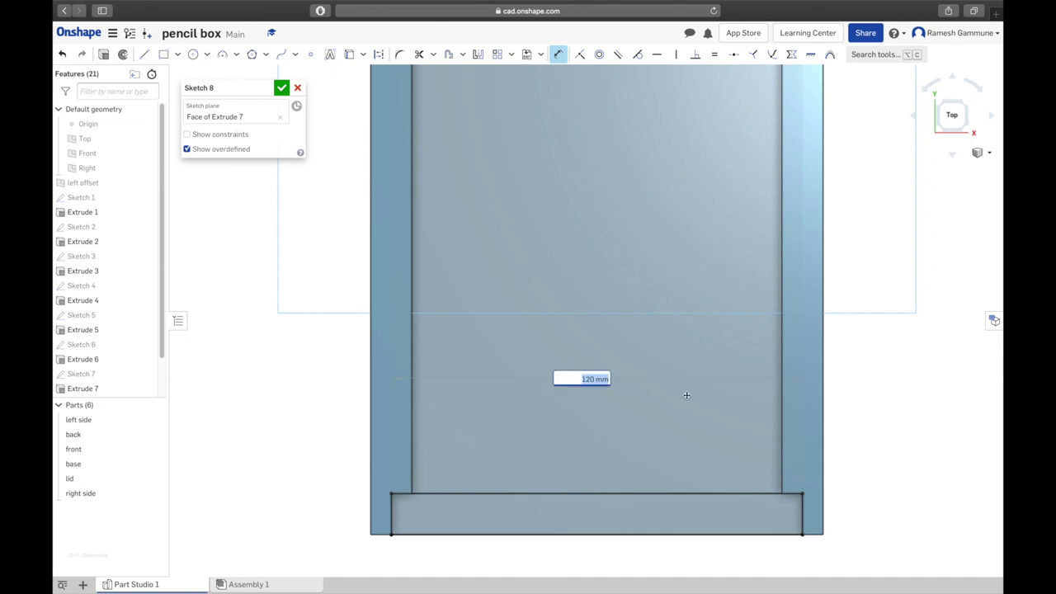
key(Escape)
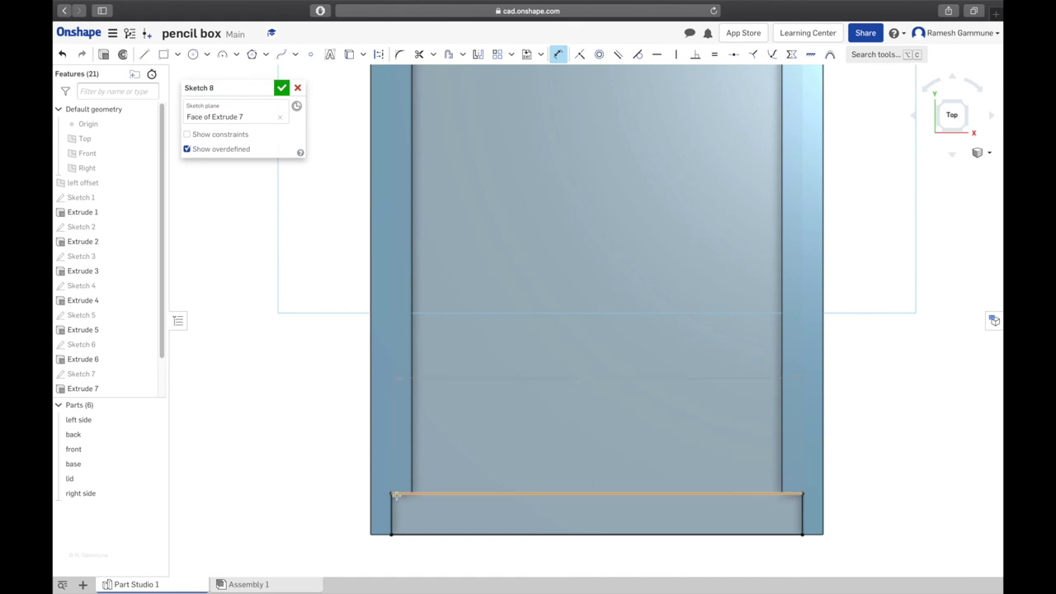
right_drag(519, 332, 415, 205)
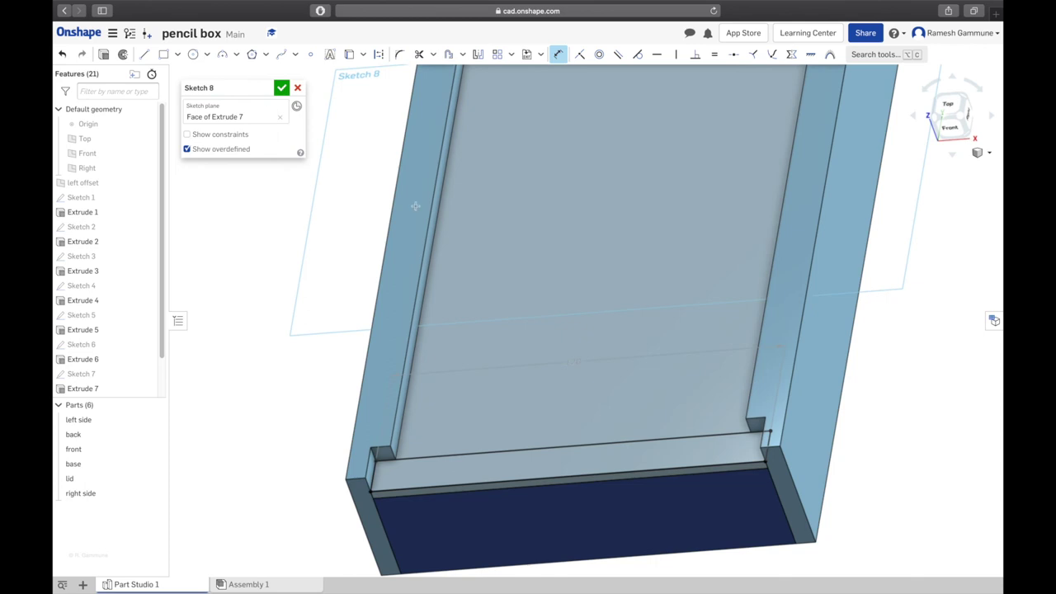
click(282, 88)
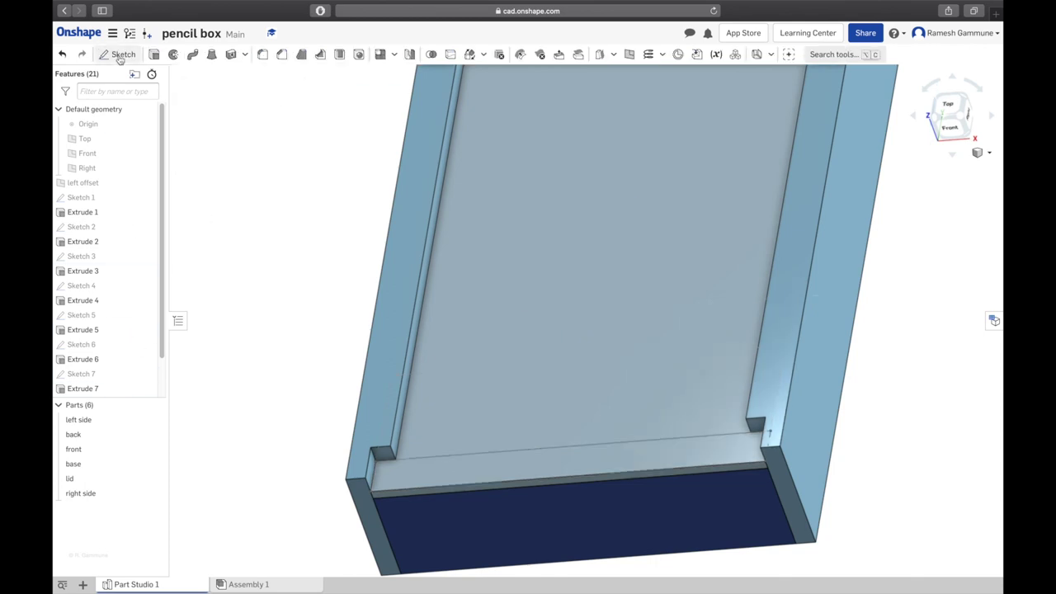
Step: Extrude the handle rectangle upward as a new solid part with the 8 mm blind depth given in the PDF drawing
click(155, 55)
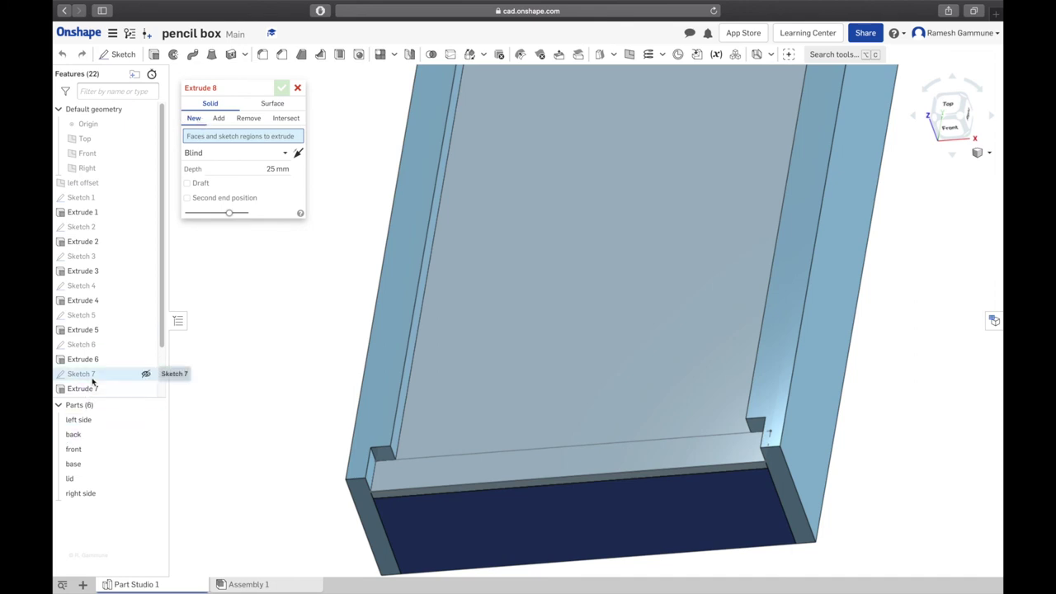
scroll(98, 376, down, 2)
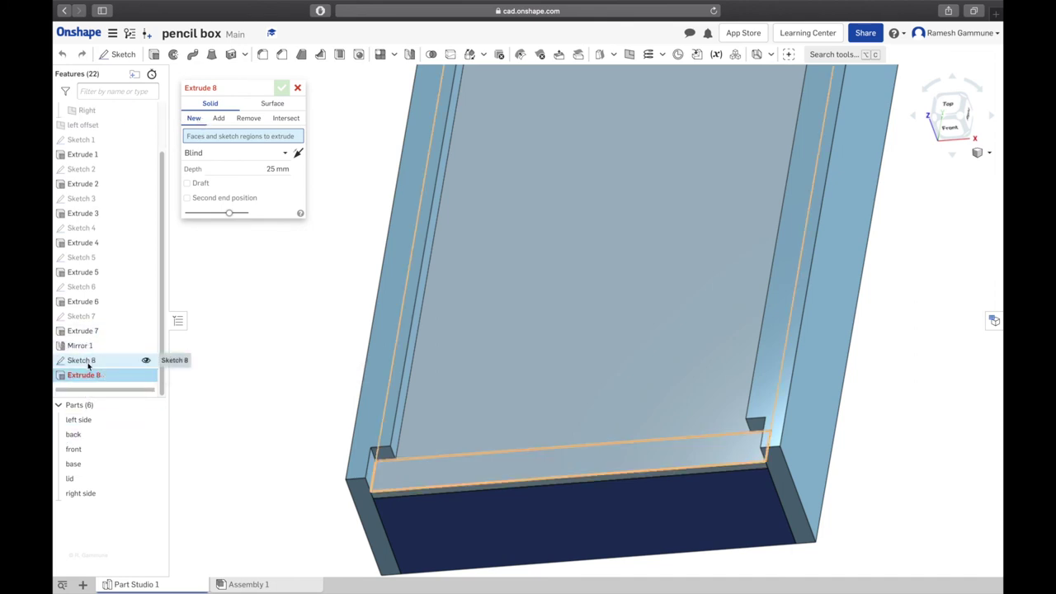
click(88, 361)
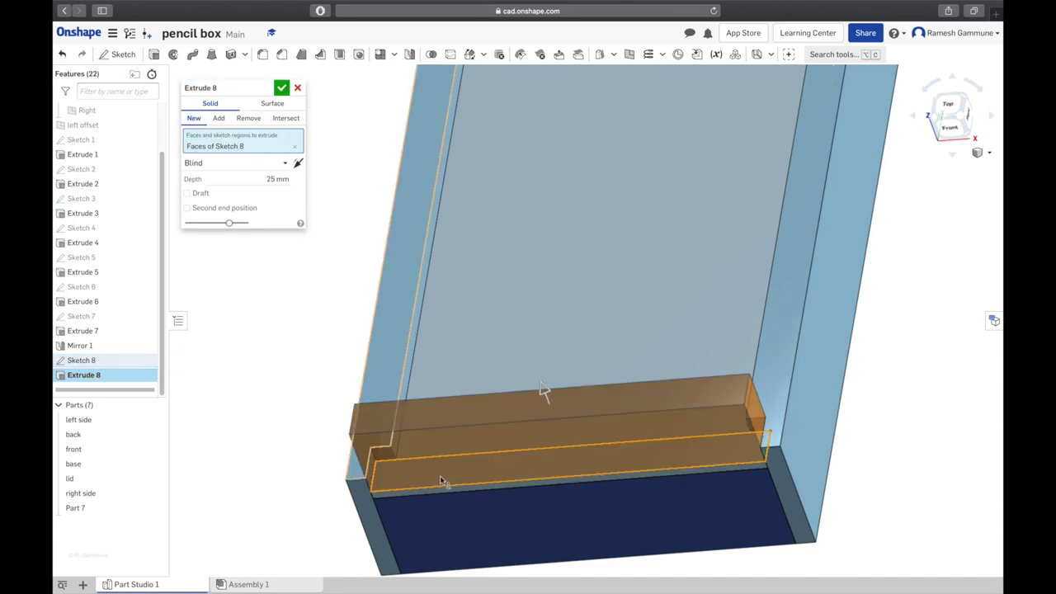
drag(261, 179, 316, 178)
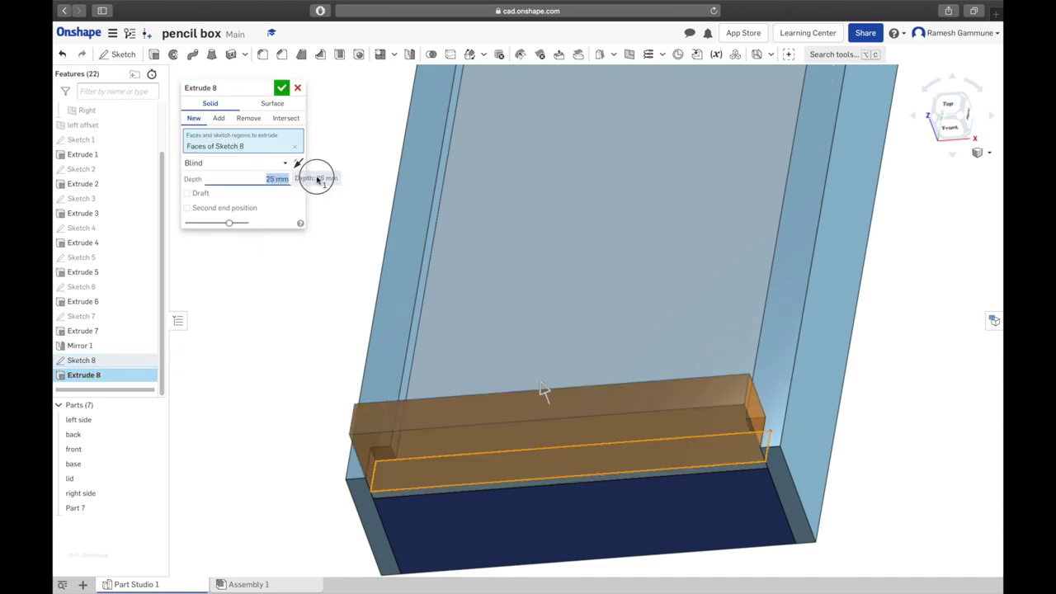
key(ctrl+Up)
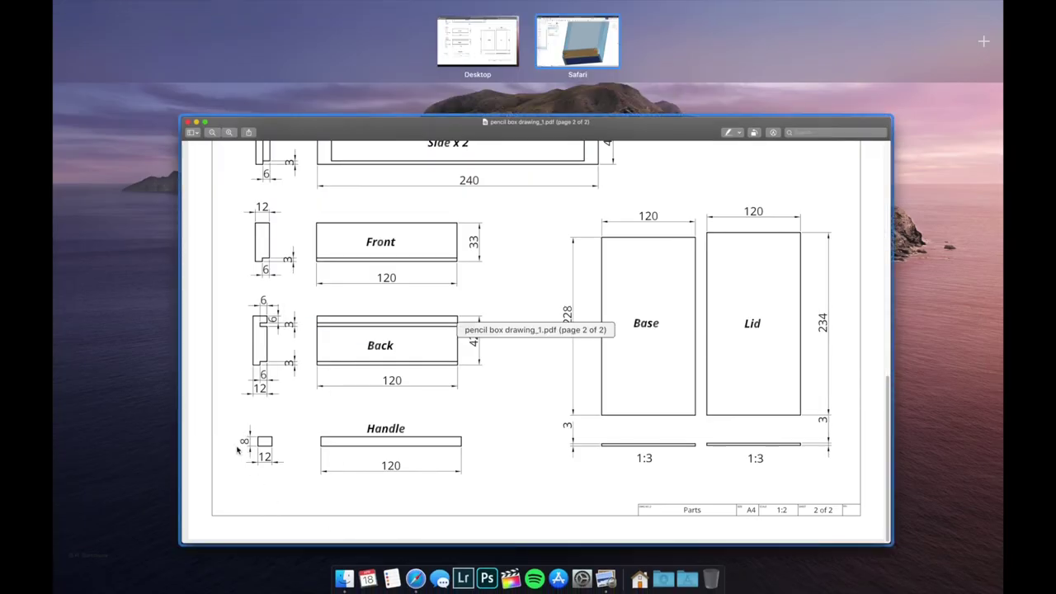
click(585, 49)
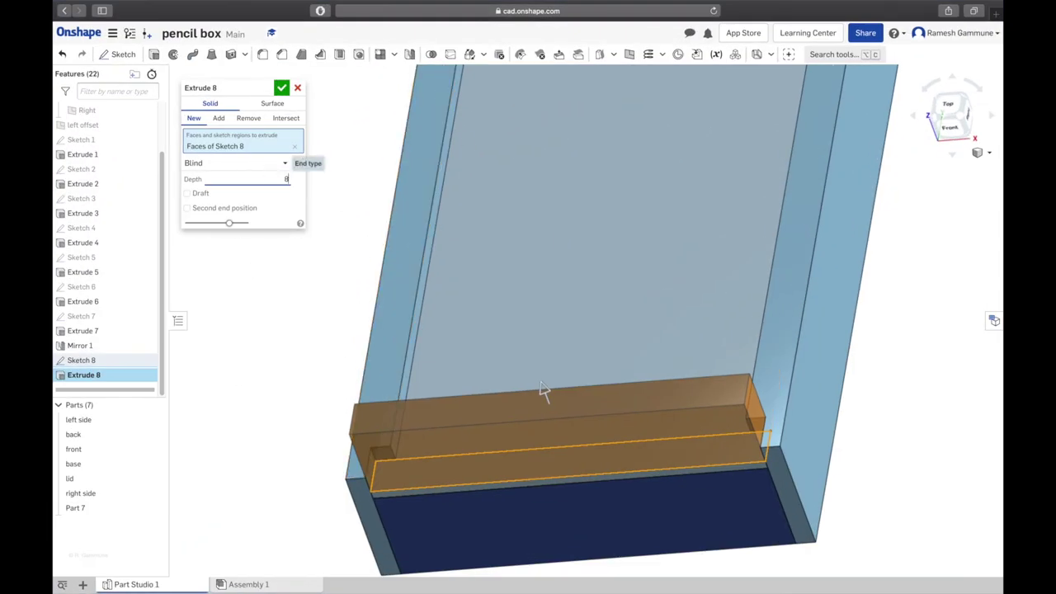
text(8)
key(Return)
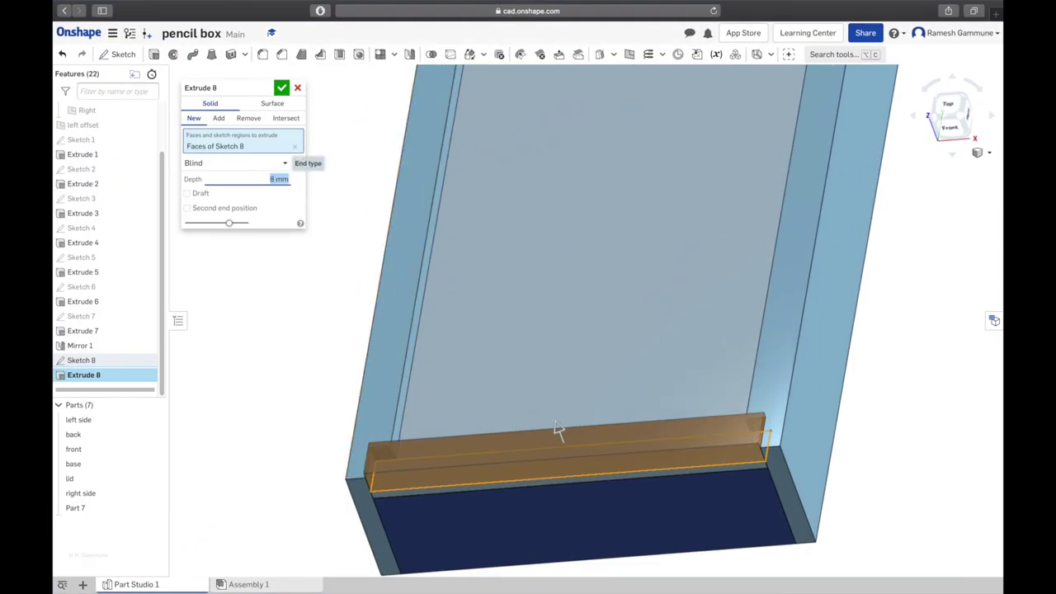
click(282, 88)
Step: Rename the new extruded bar part as handle and clear the selection
right_drag(510, 404, 478, 391)
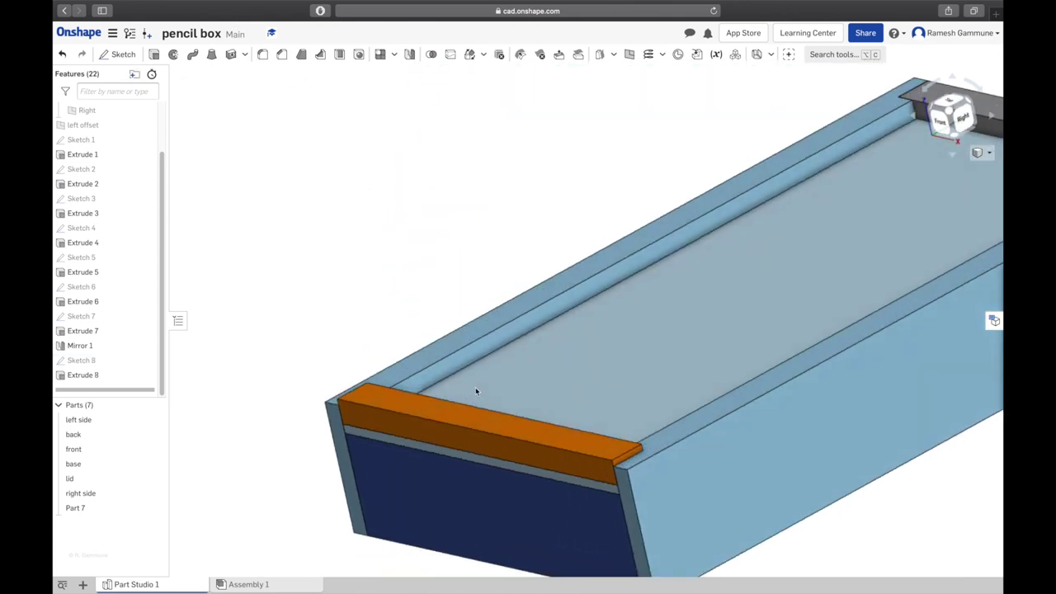
click(83, 508)
right_click(83, 508)
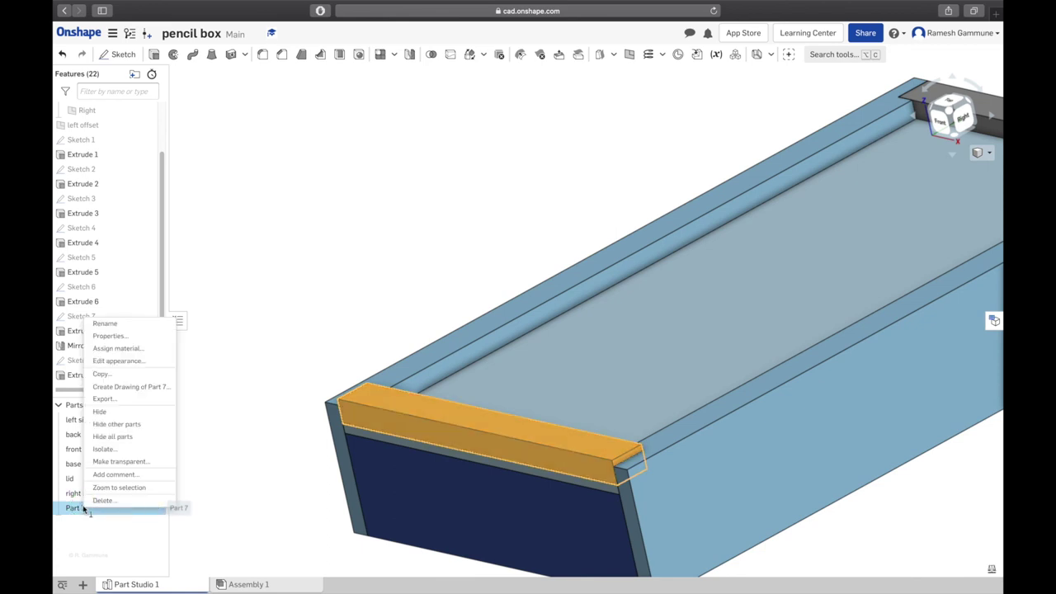
click(134, 330)
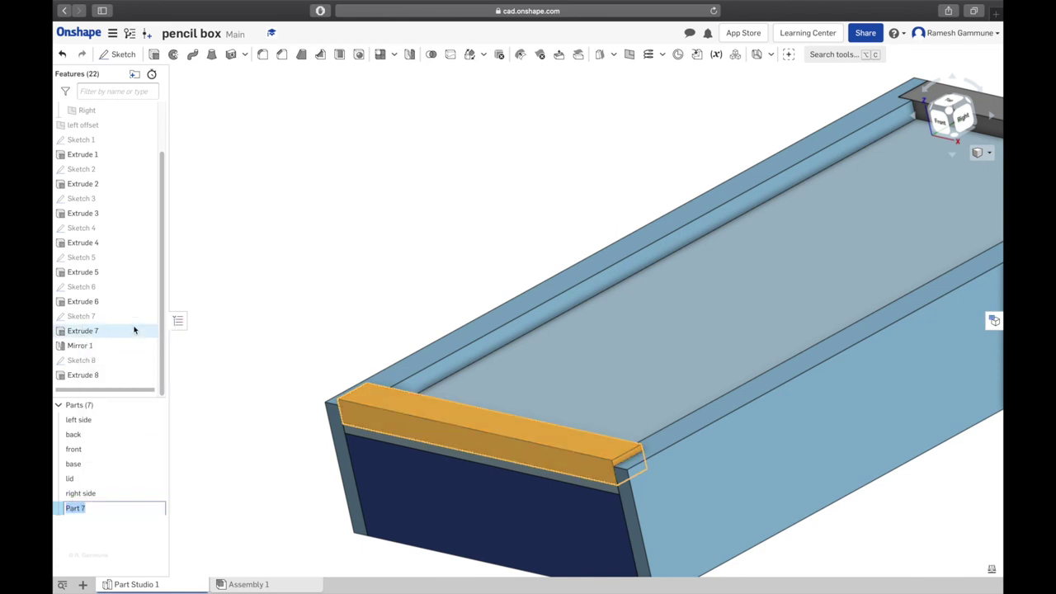
text(handle)
key(Return)
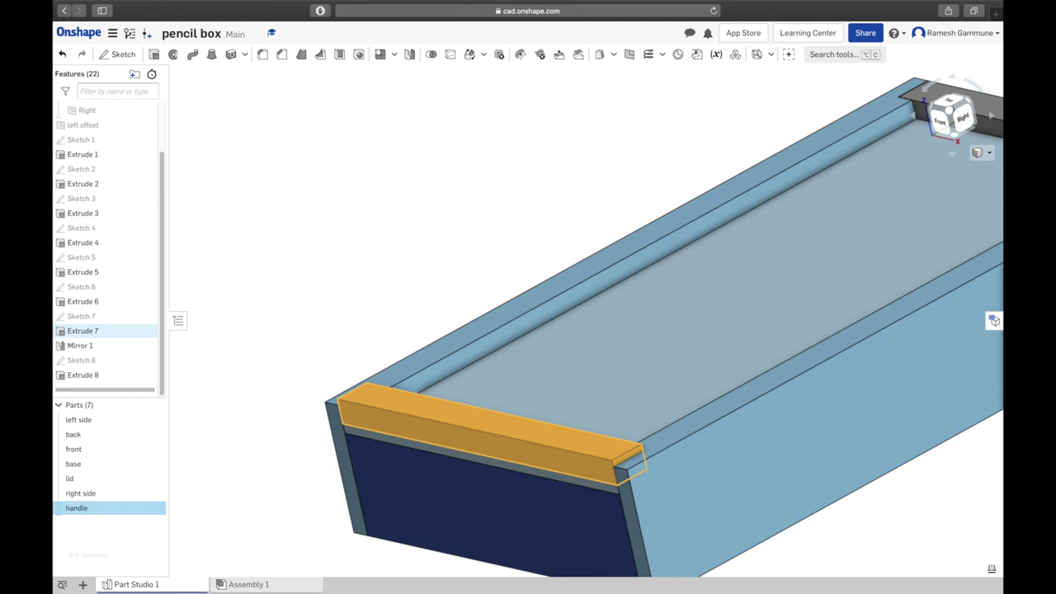
scroll(367, 170, down, 3)
click(384, 179)
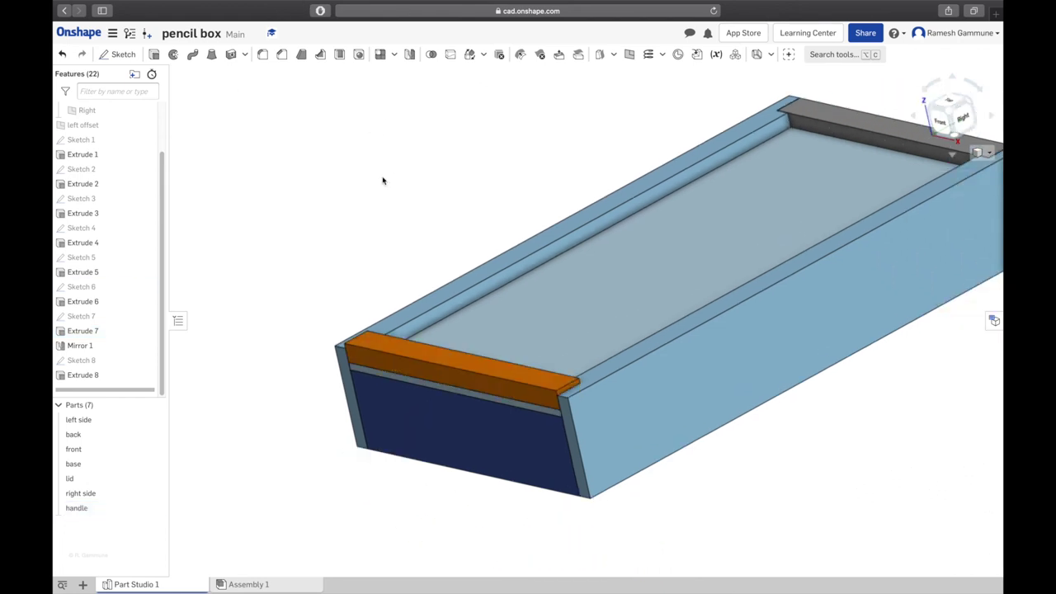
scroll(485, 258, down, 5)
scroll(576, 226, up, 3)
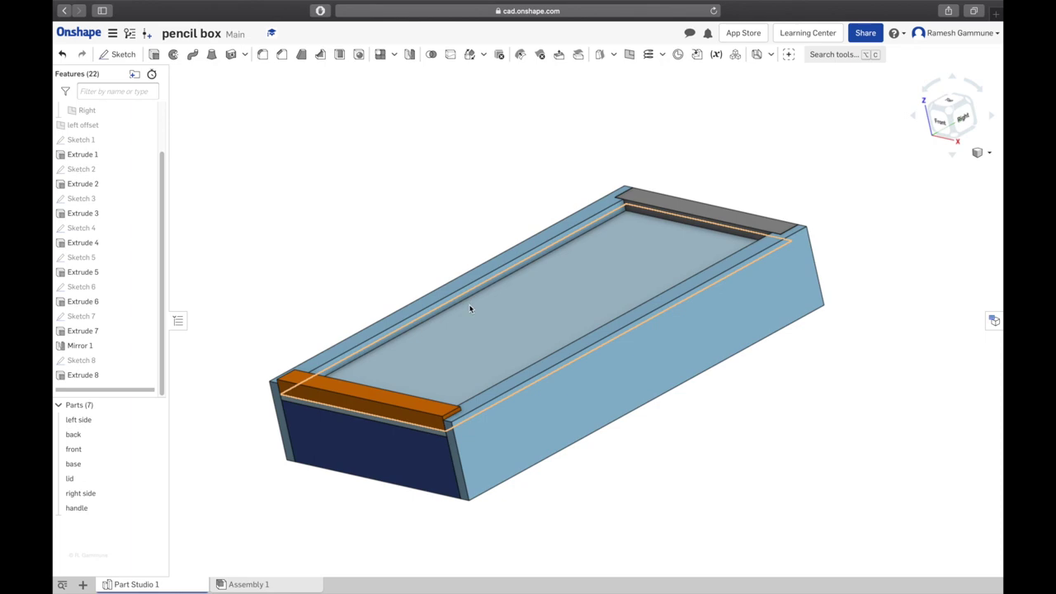
right_drag(470, 308, 470, 244)
mouse_move(525, 316)
right_down()
mouse_move(545, 358)
mouse_move(620, 389)
mouse_move(474, 396)
mouse_move(556, 330)
right_up()
scroll(354, 173, down, 3)
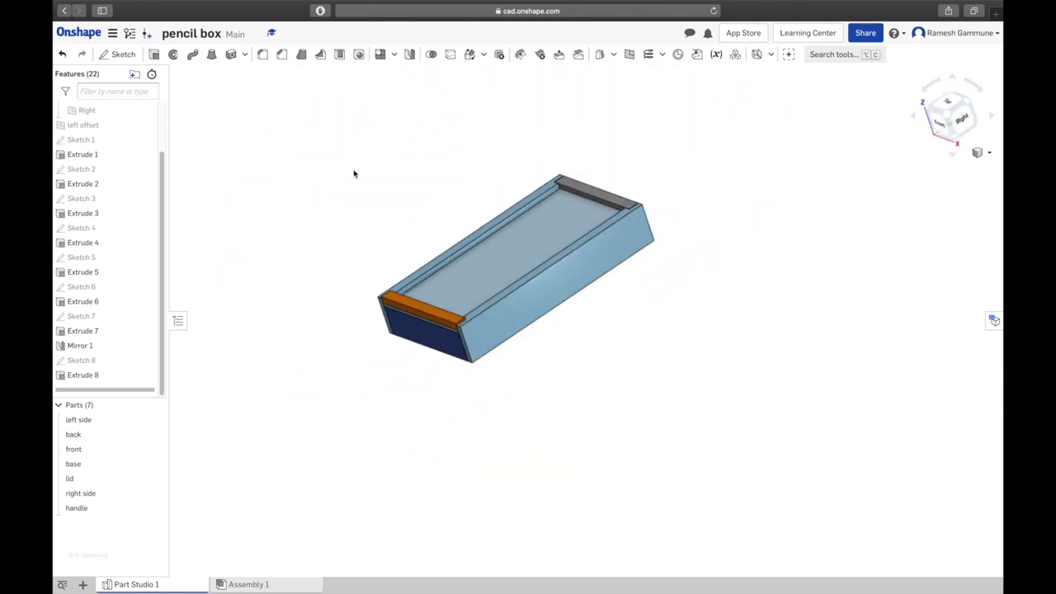
Step: Hide the lid and handle parts together to look inside the pencil box
scroll(422, 207, up, 3)
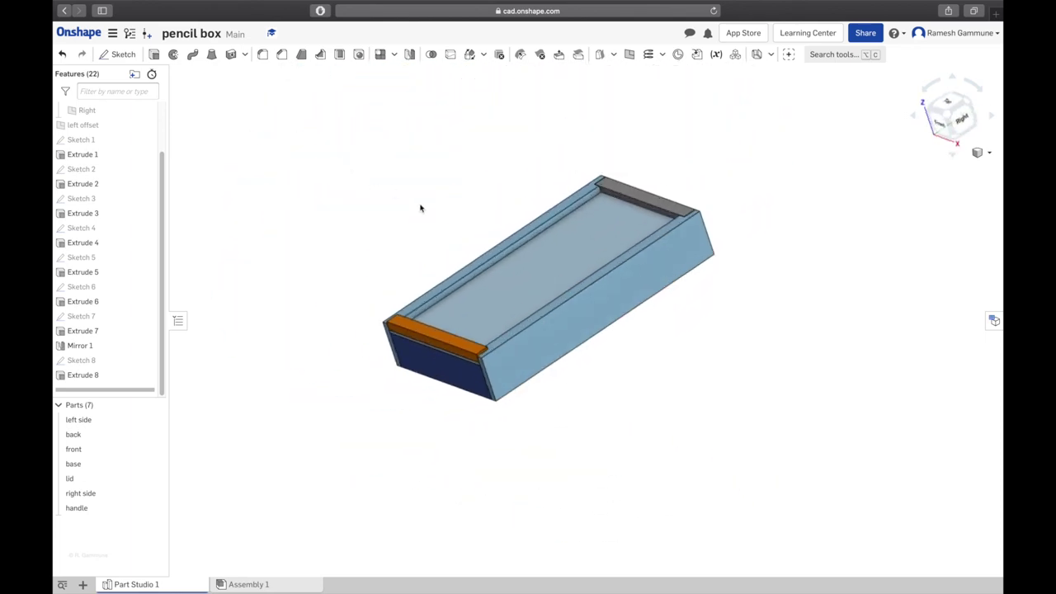
click(74, 508)
click(73, 479)
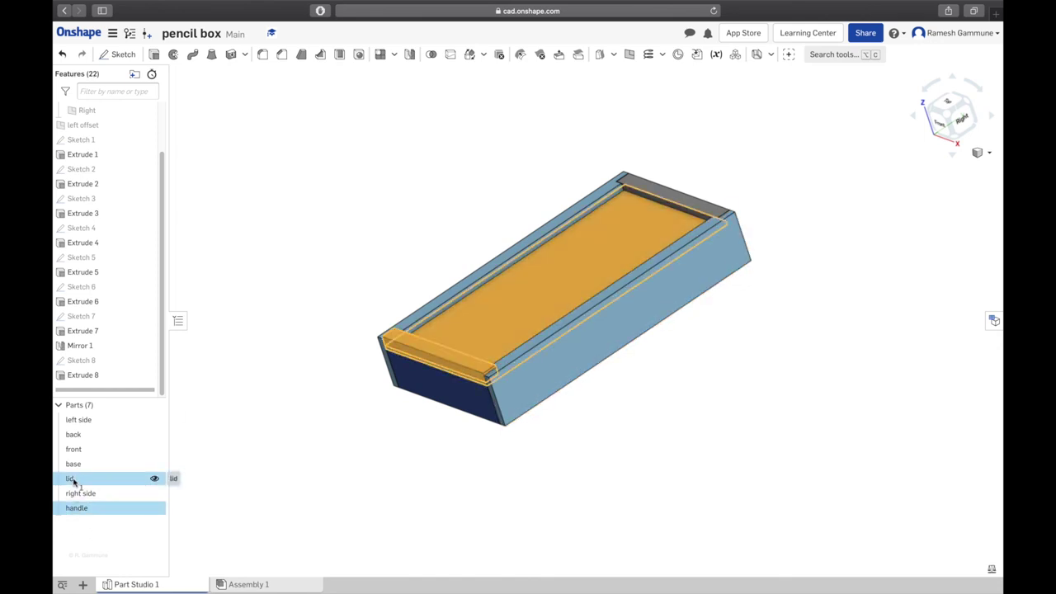
right_click(72, 479)
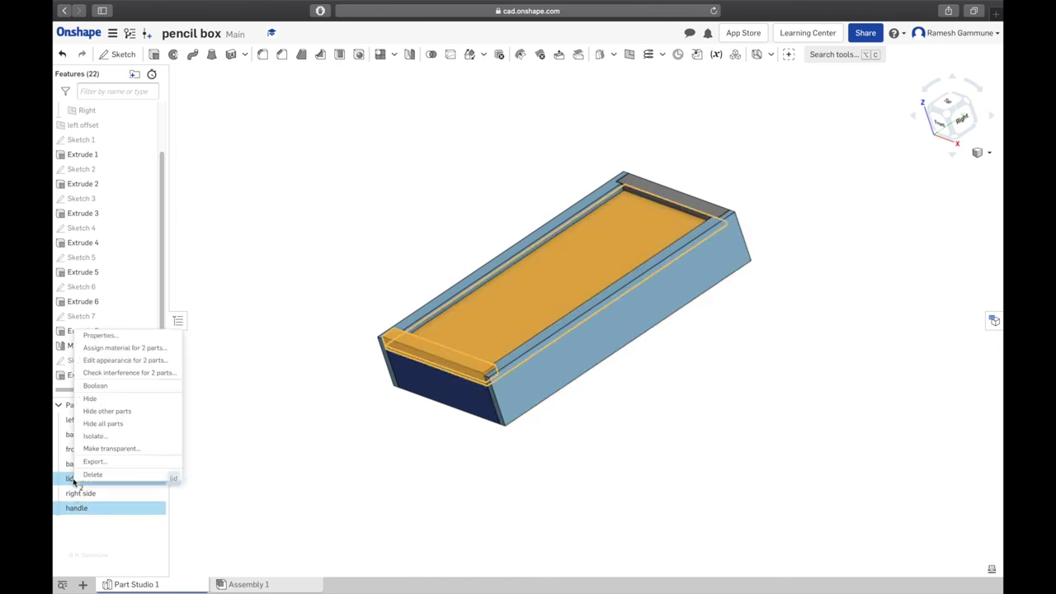
click(125, 401)
mouse_move(303, 404)
right_down()
mouse_move(318, 384)
mouse_move(365, 396)
mouse_move(318, 394)
mouse_move(296, 410)
right_up()
Step: Show the hidden lid and handle parts again
click(71, 478)
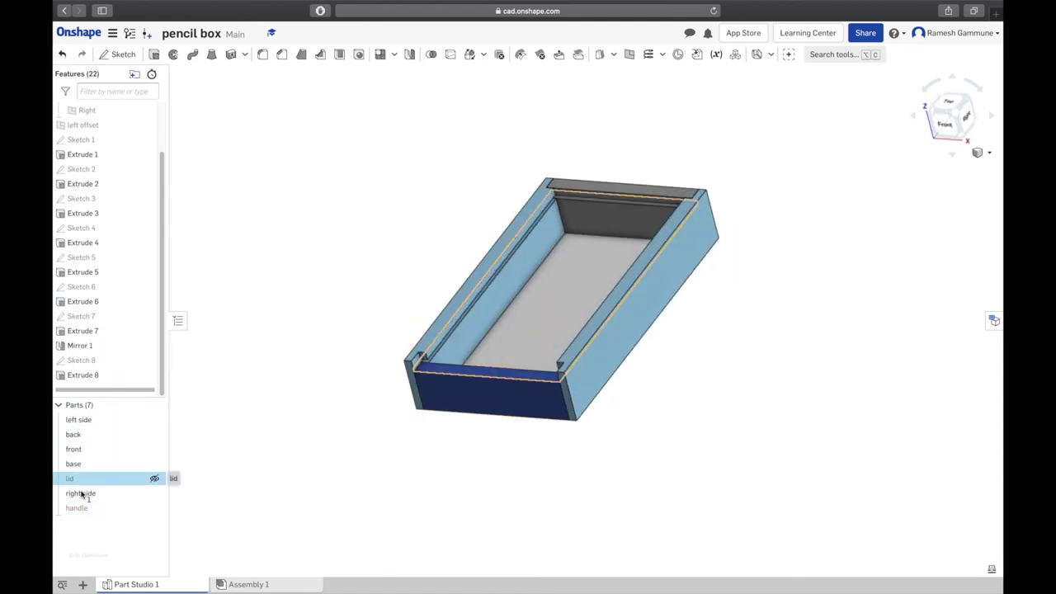
click(76, 507)
right_click(81, 509)
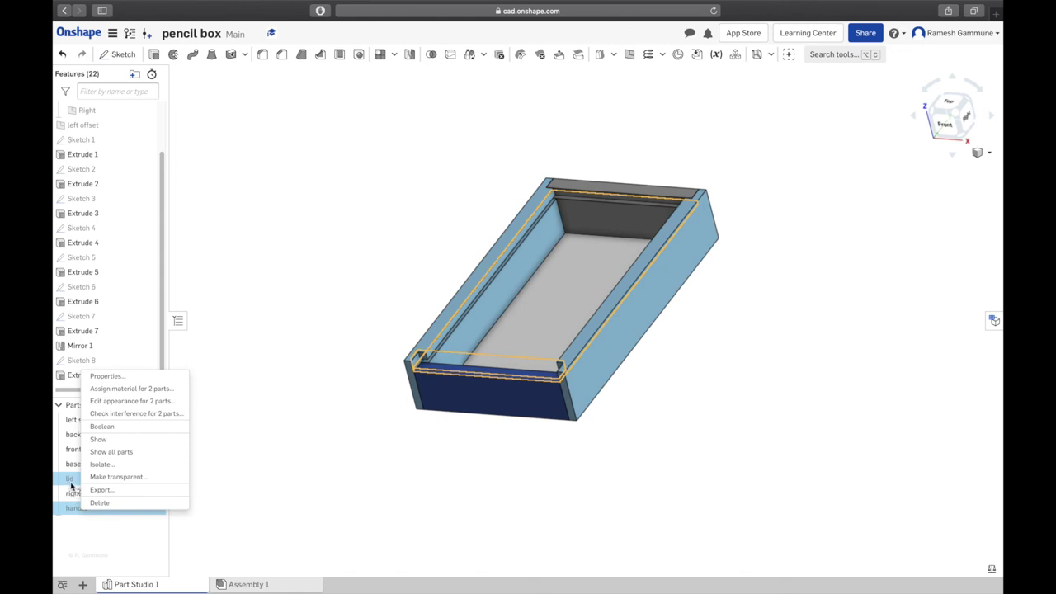
click(127, 440)
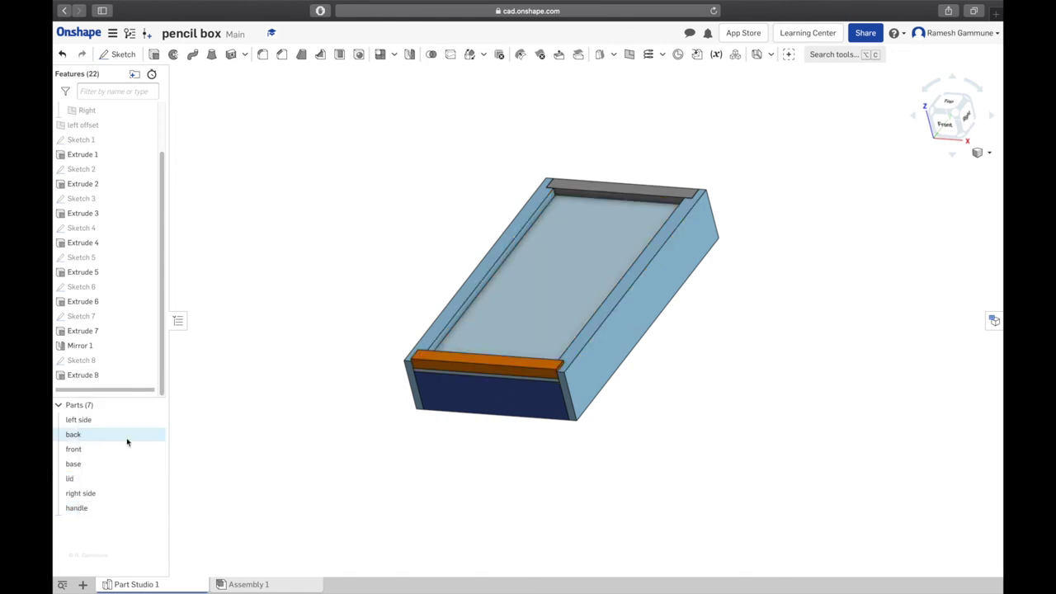
mouse_move(453, 443)
right_down()
mouse_move(398, 396)
mouse_move(396, 381)
mouse_move(381, 388)
right_up()
right_drag(554, 360, 562, 381)
scroll(637, 325, down, 4)
scroll(520, 191, up, 2)
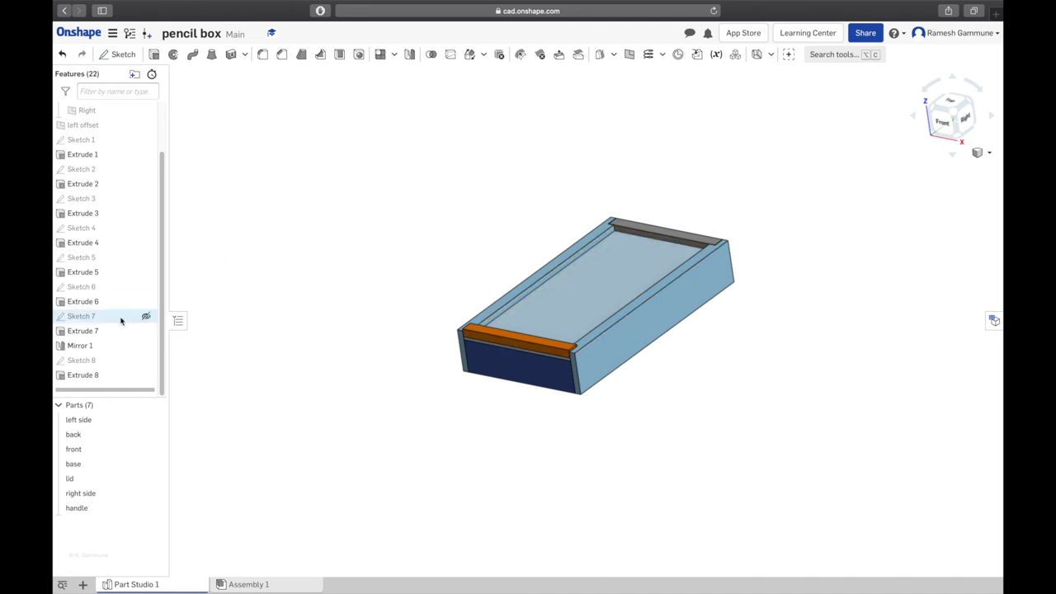
mouse_move(568, 300)
right_down()
mouse_move(670, 277)
mouse_move(526, 290)
mouse_move(566, 218)
mouse_move(599, 297)
mouse_move(699, 290)
mouse_move(367, 388)
right_up()
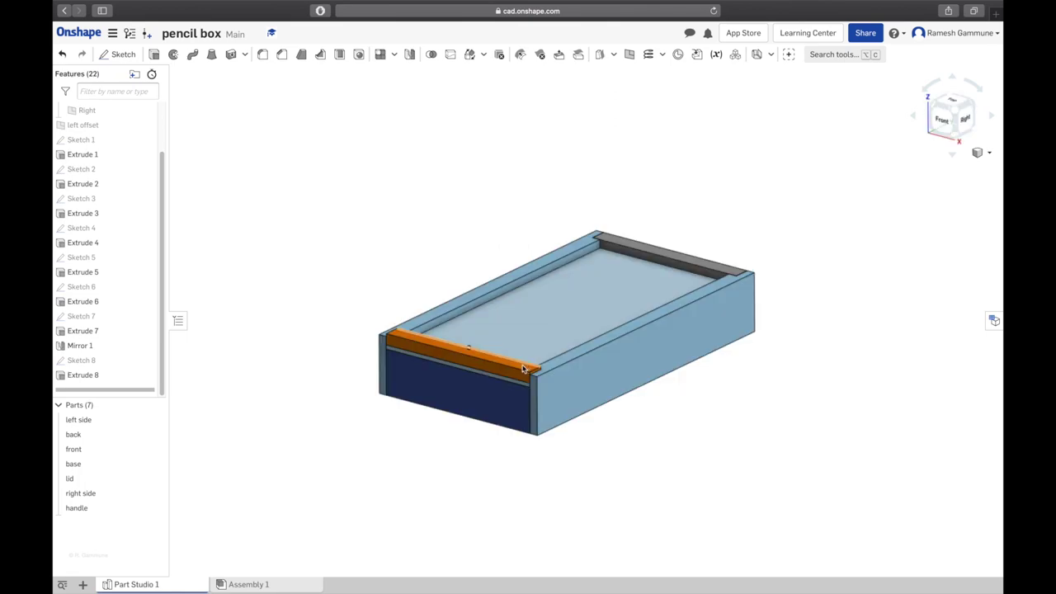